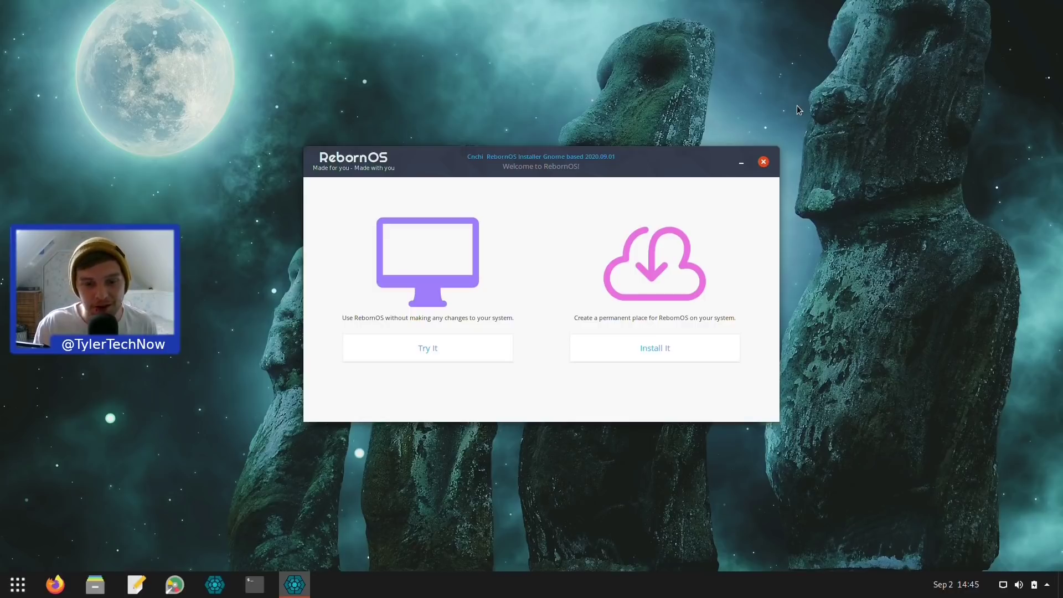
Start the permanent RebornOS installation in English and set the location to English (GB), United Kingdom
click(652, 353)
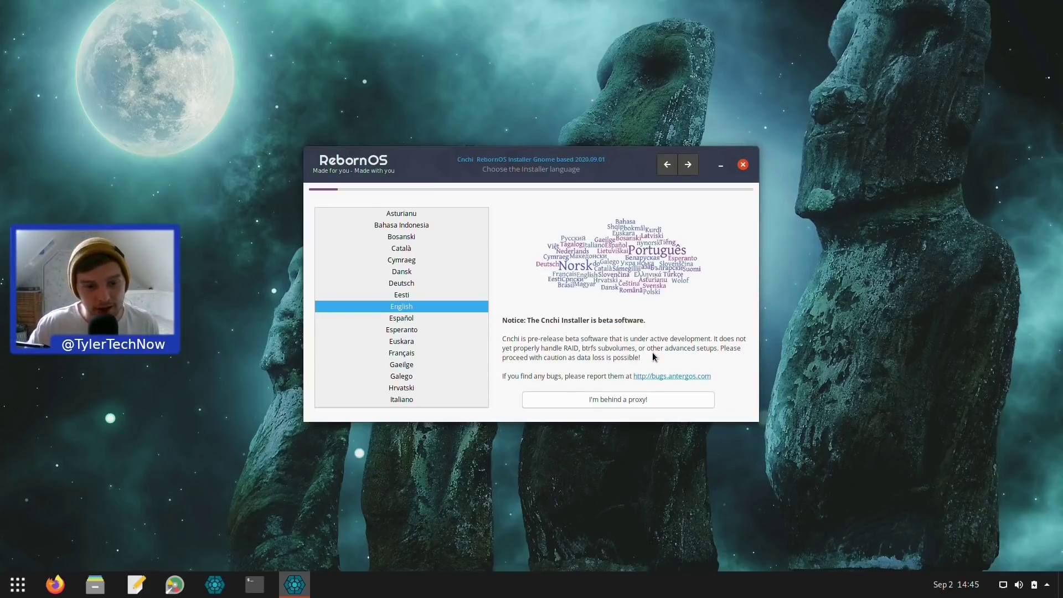
click(686, 170)
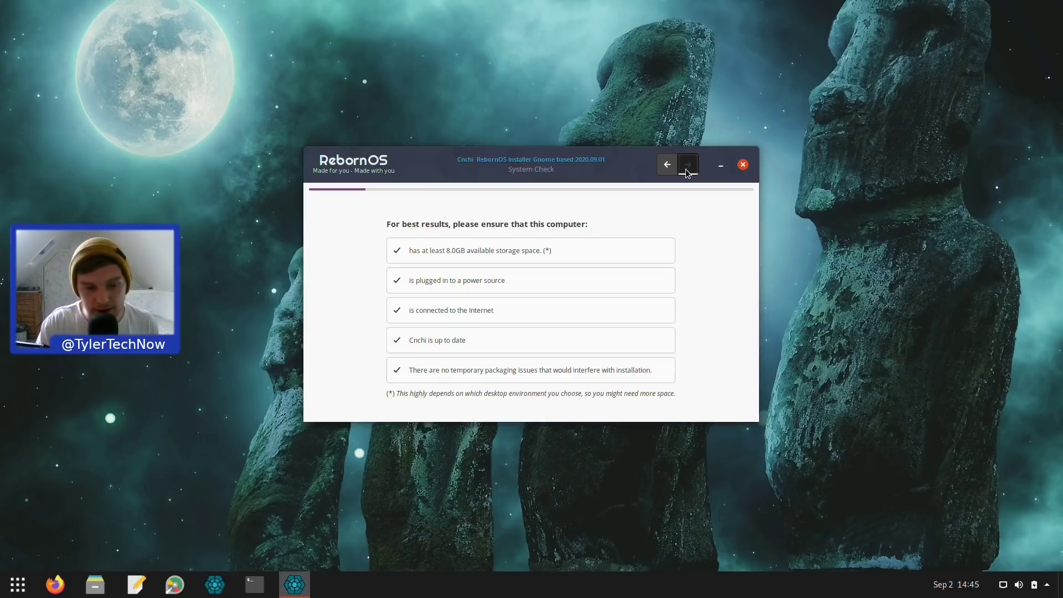
click(685, 168)
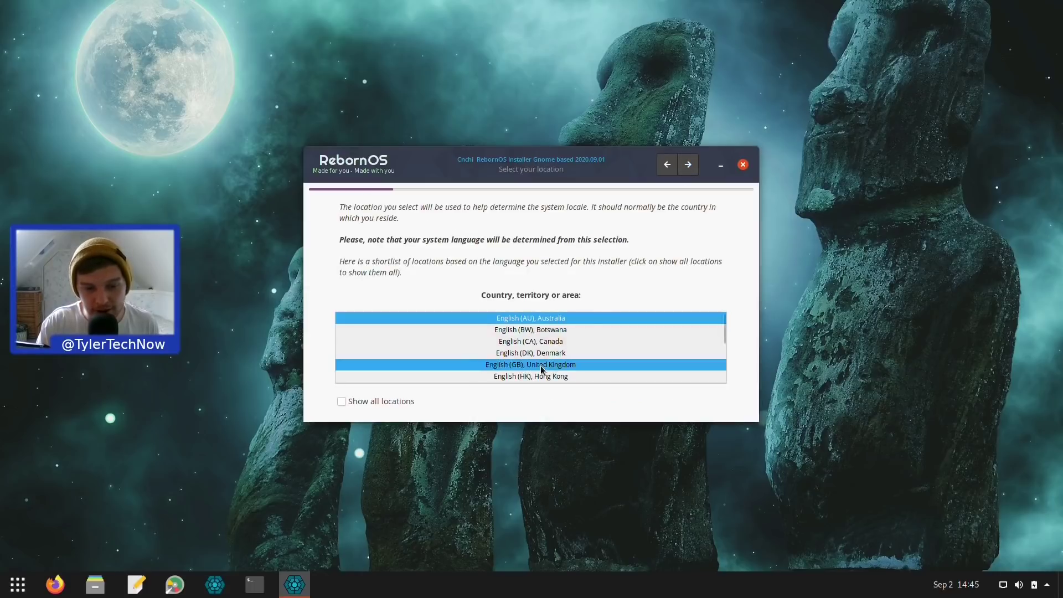
click(540, 365)
click(687, 169)
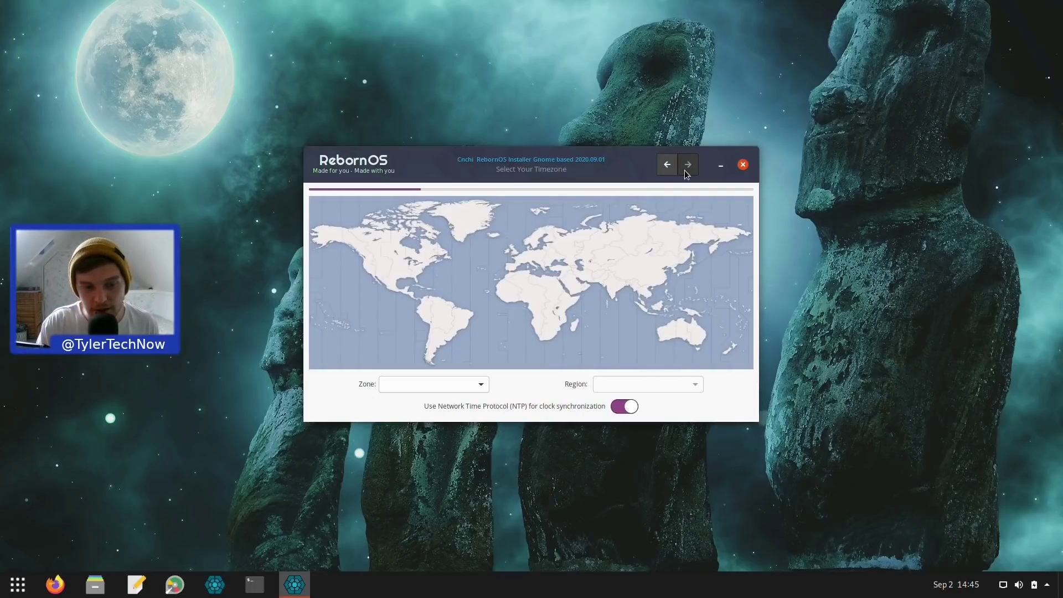
Set the timezone to London, Europe, and accept the English (UK) keyboard layout
click(515, 255)
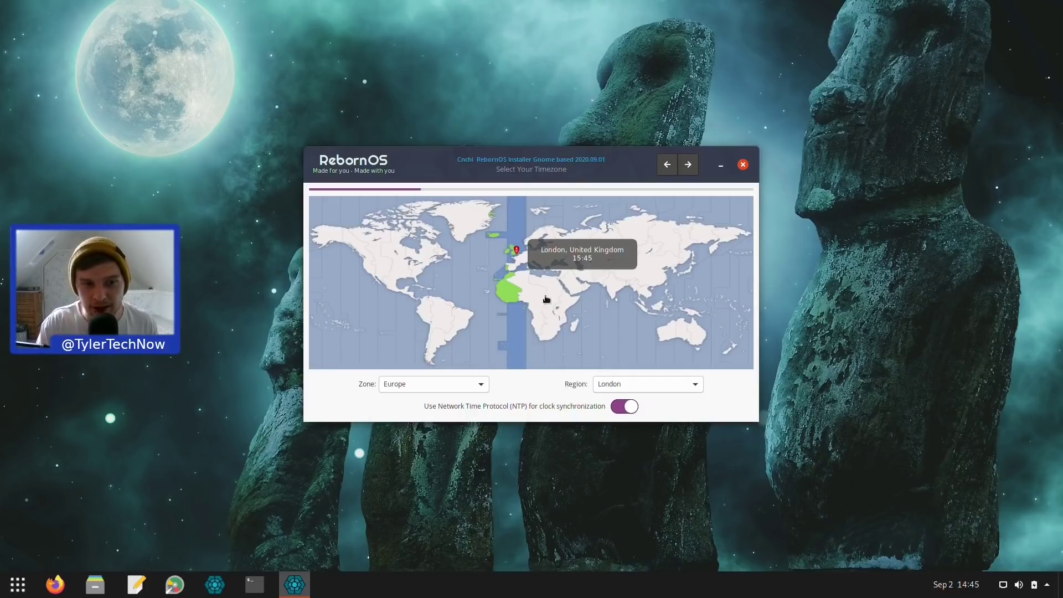
click(688, 165)
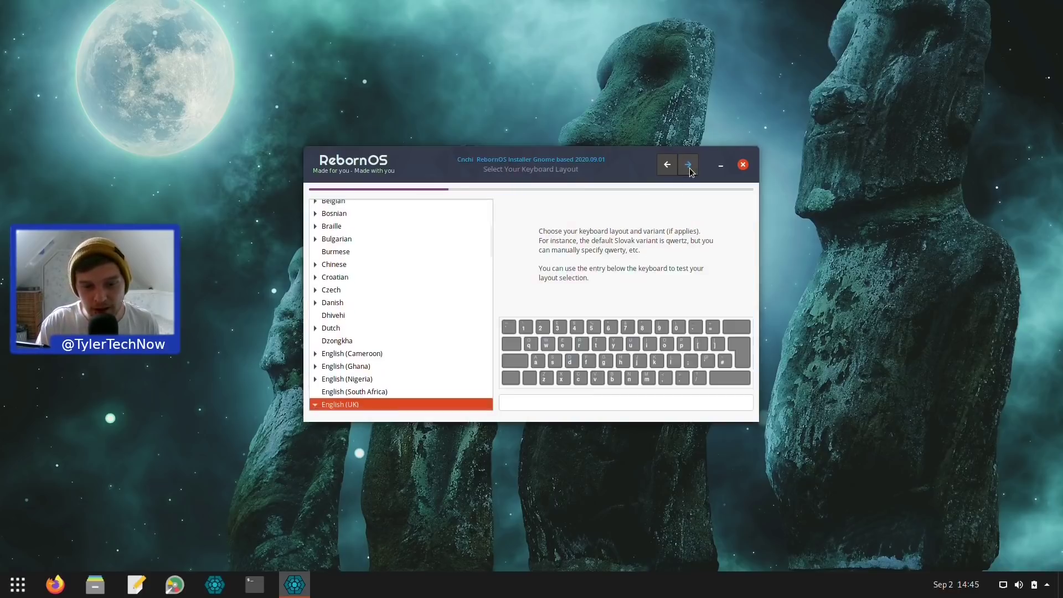
click(688, 165)
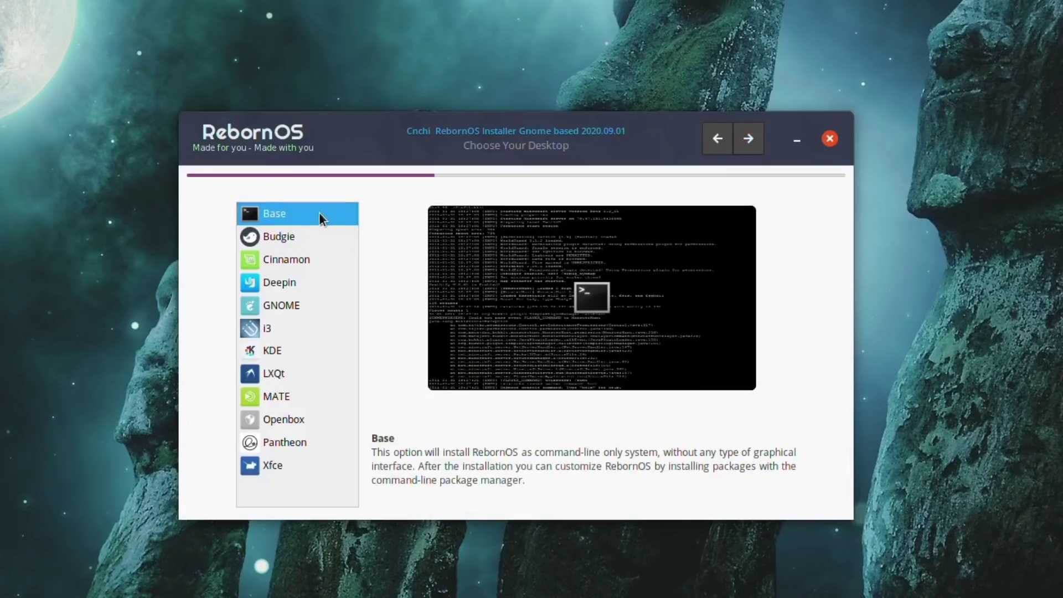
Look through the previews and descriptions of the available desktop environments, from Budgie to Xfce and back to Deepin
key(Down)
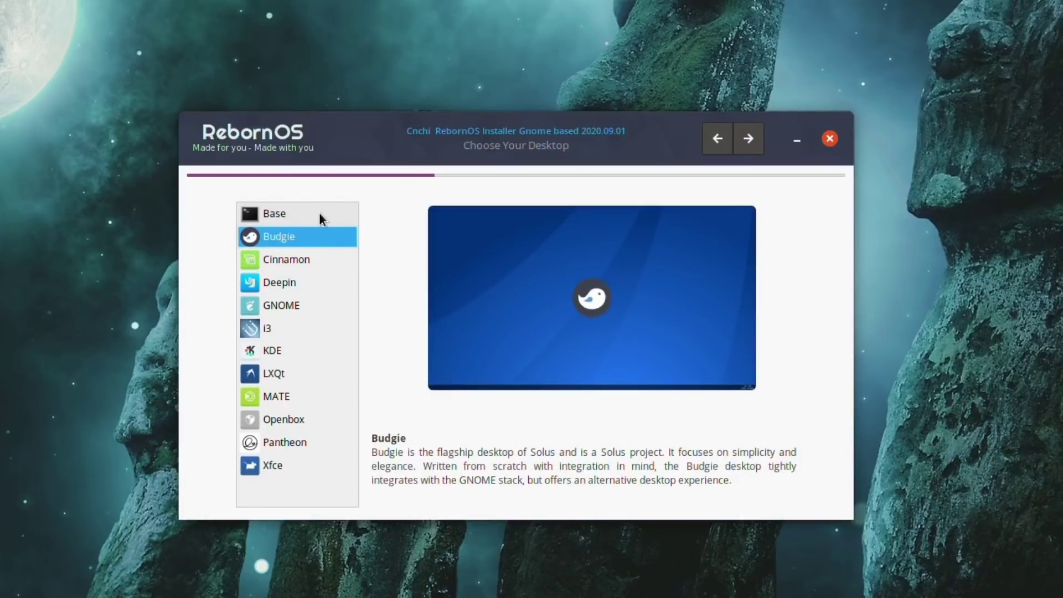
key(Down)
key(Down)
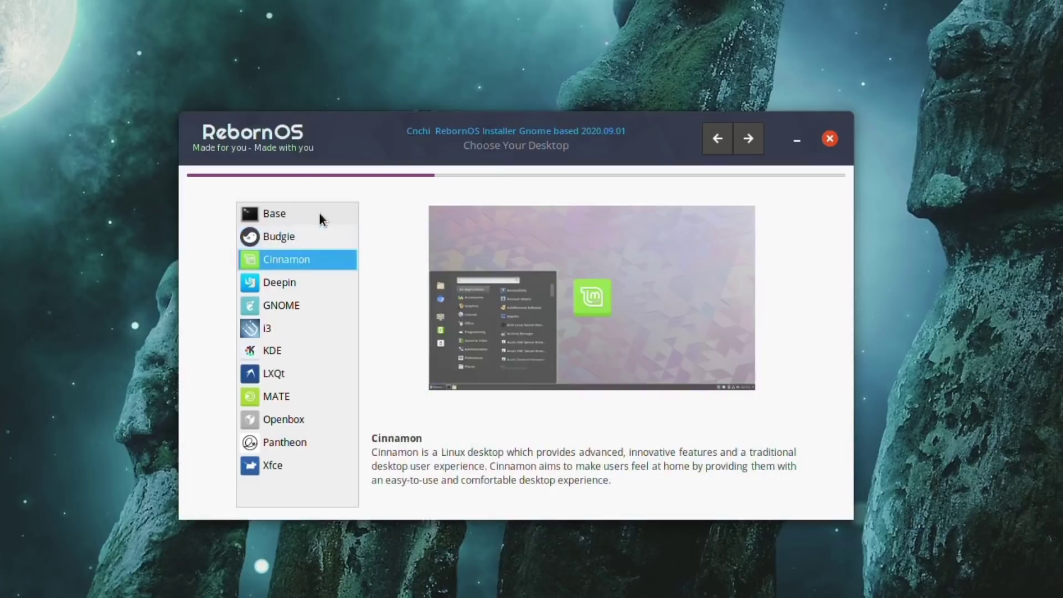
key(Down)
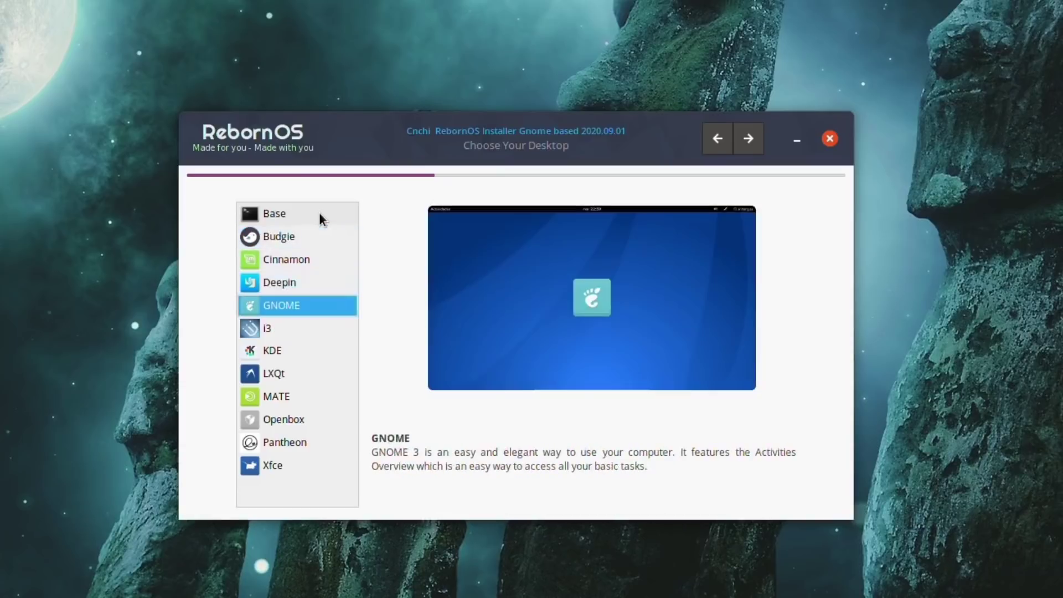
key(Down)
key(Down)
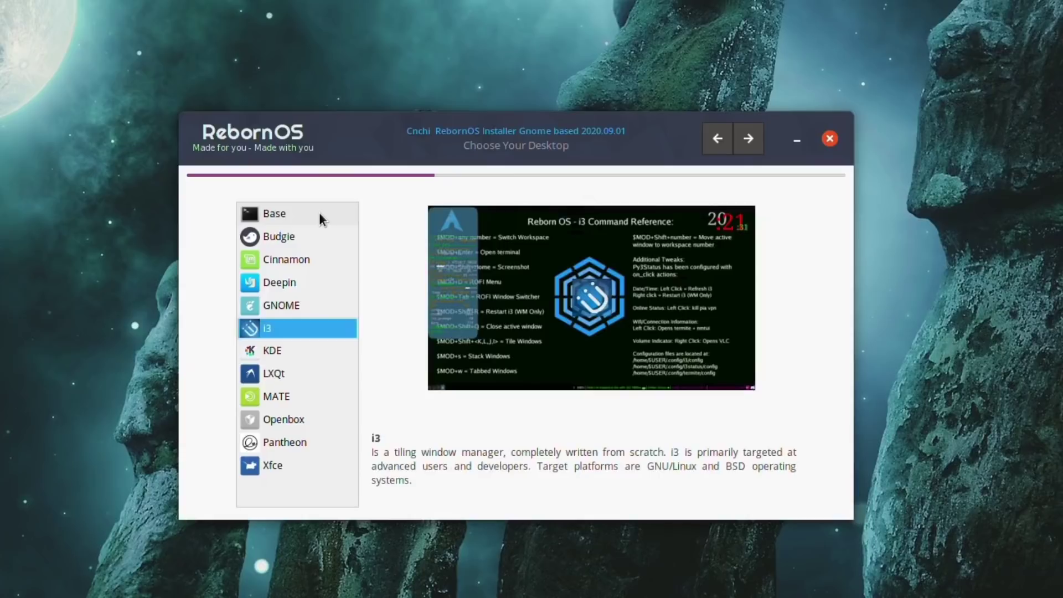
key(Down)
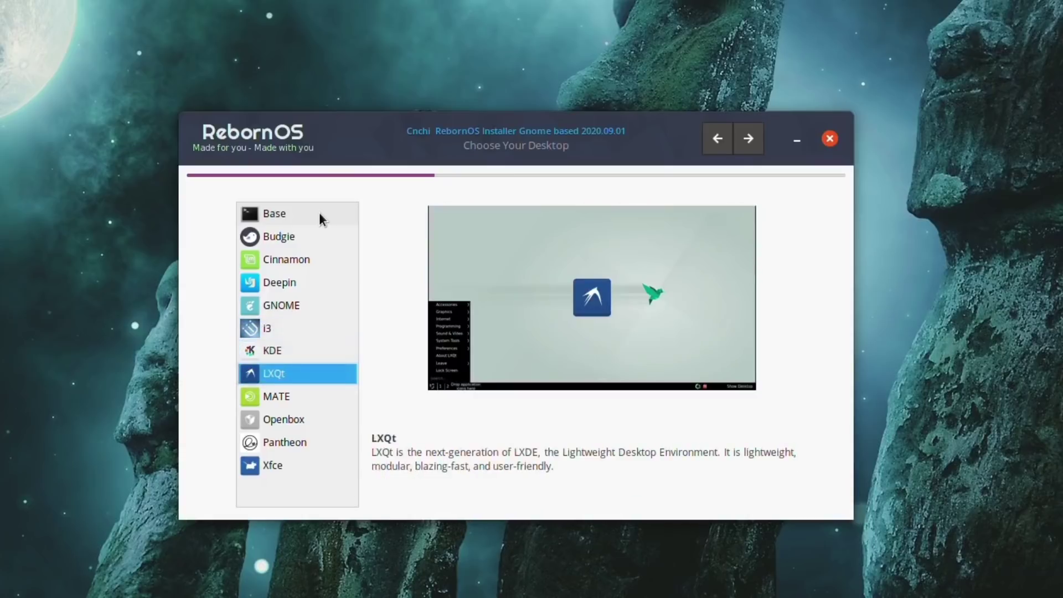
key(Down)
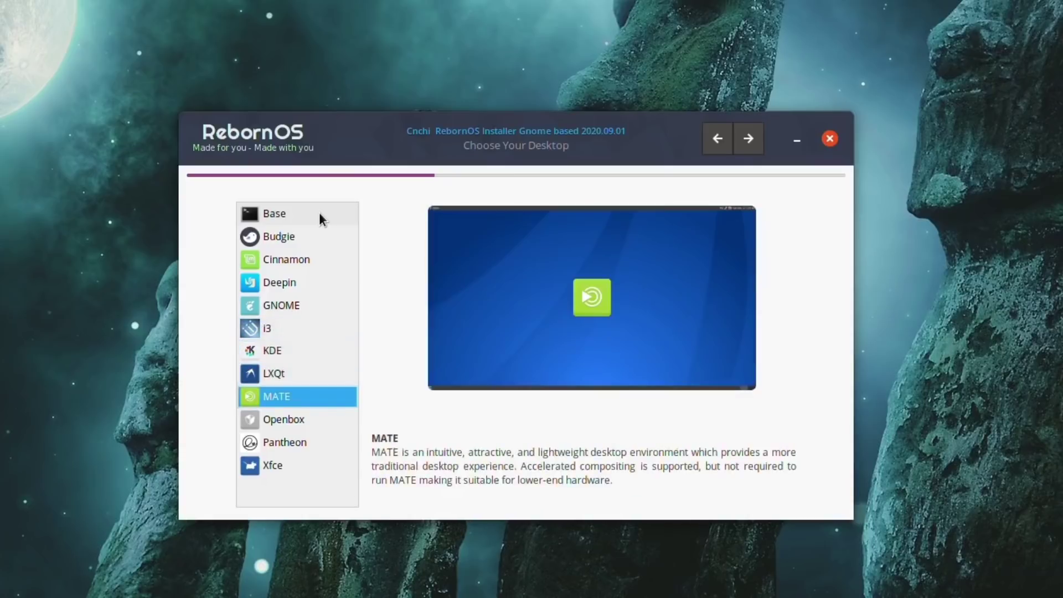
key(Down)
key(Down)
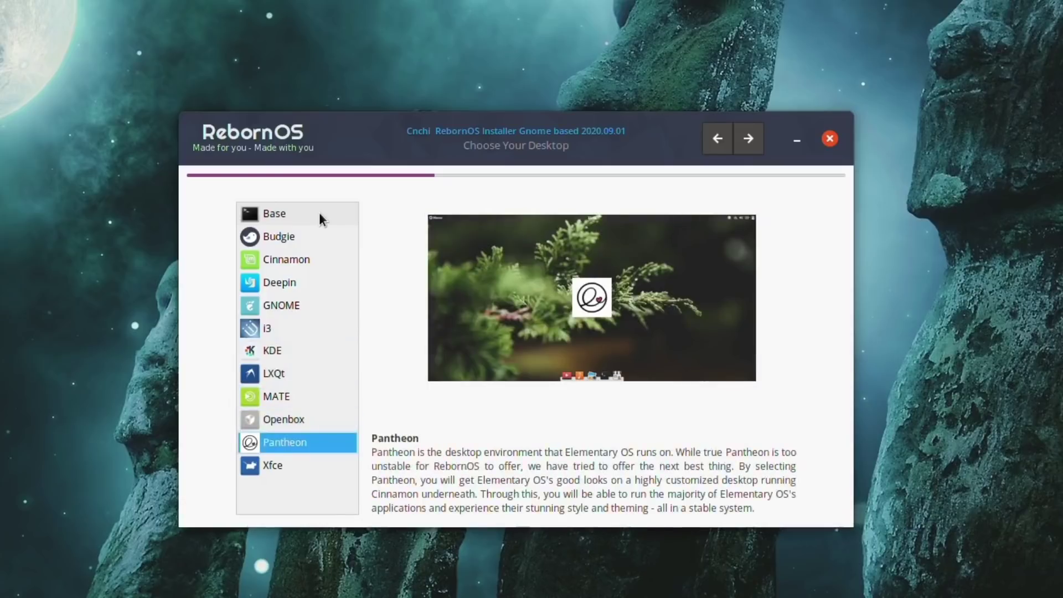
key(Down)
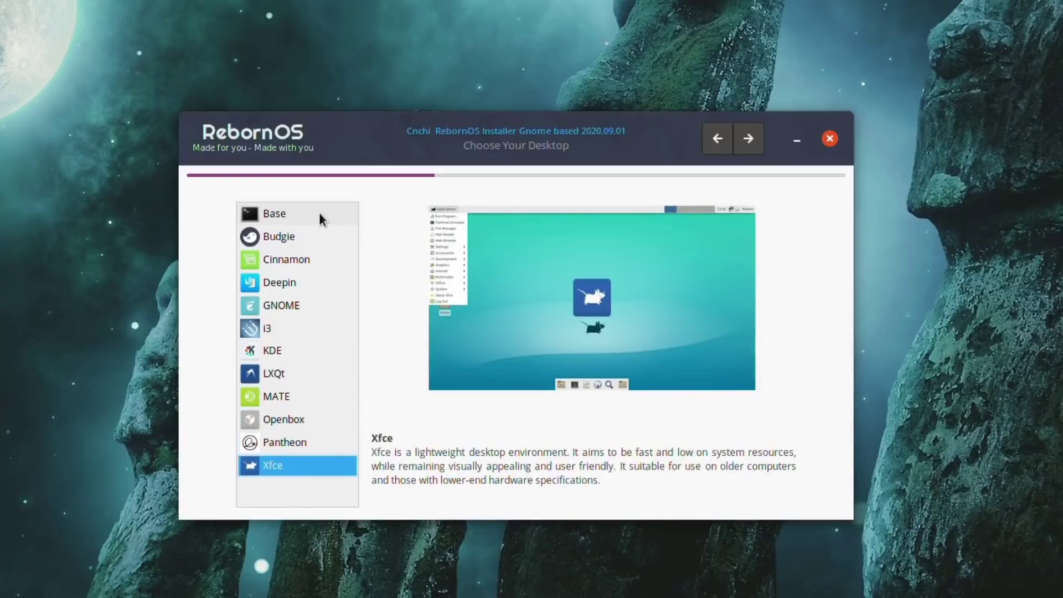
key(Up)
key(Up)
key(Up)
key(Up)
key(Up)
key(Up)
key(Up)
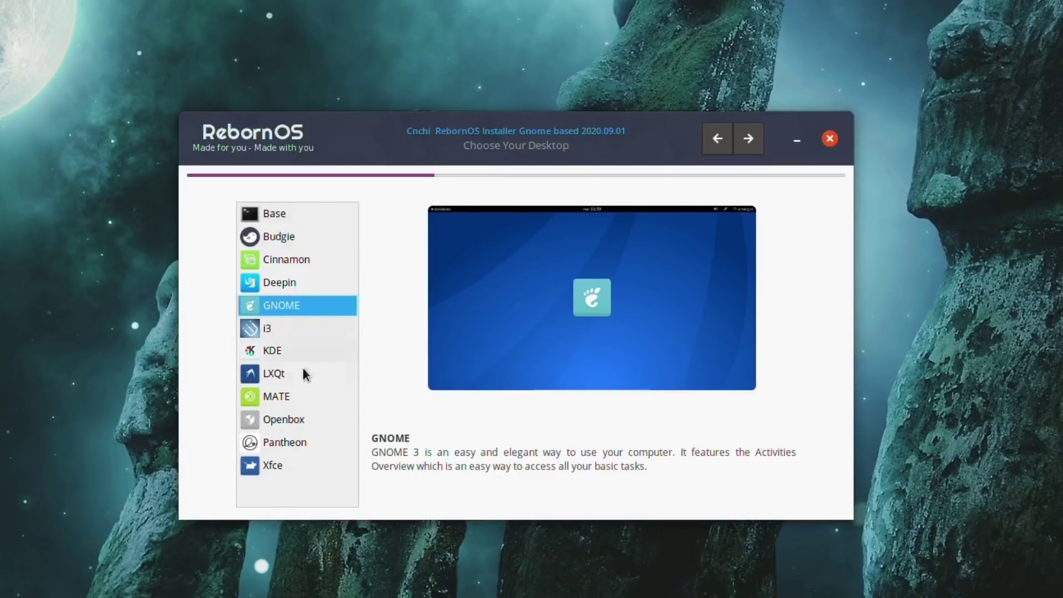
click(286, 282)
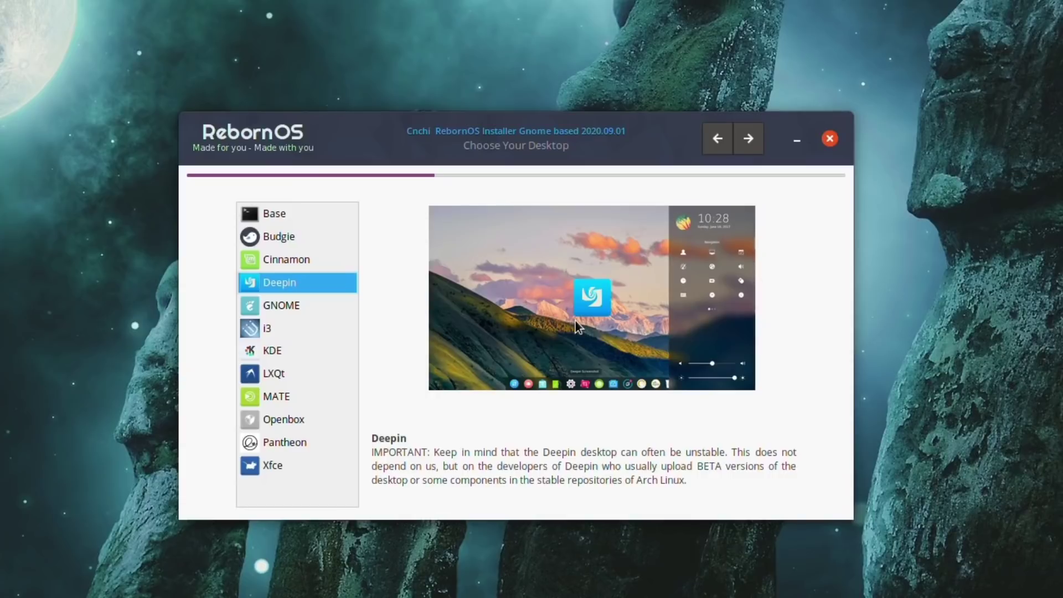
Choose KDE as the desktop to install and show the advanced features in its feature selection
click(297, 353)
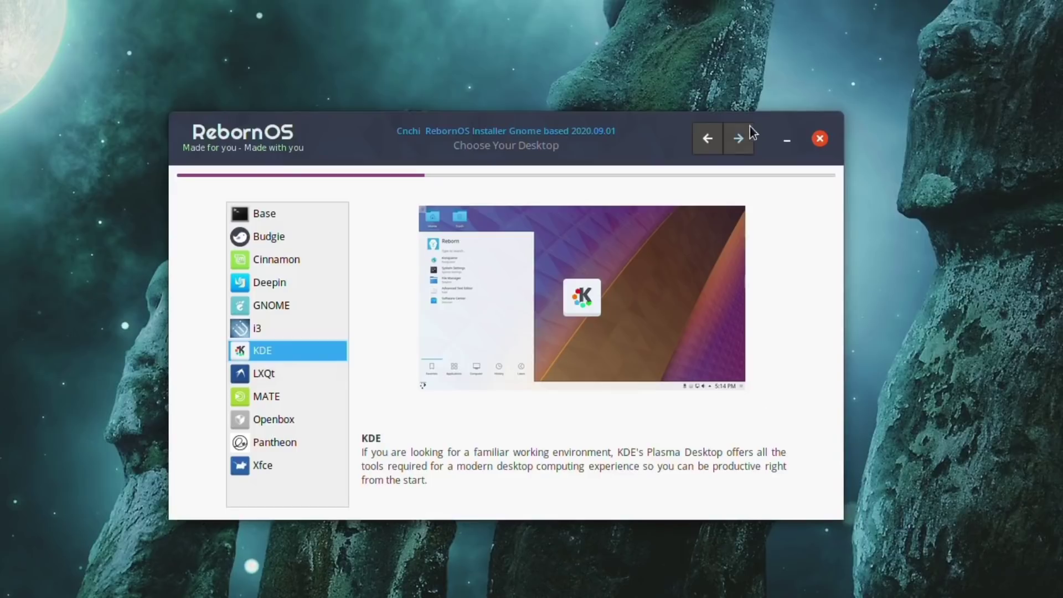
click(738, 139)
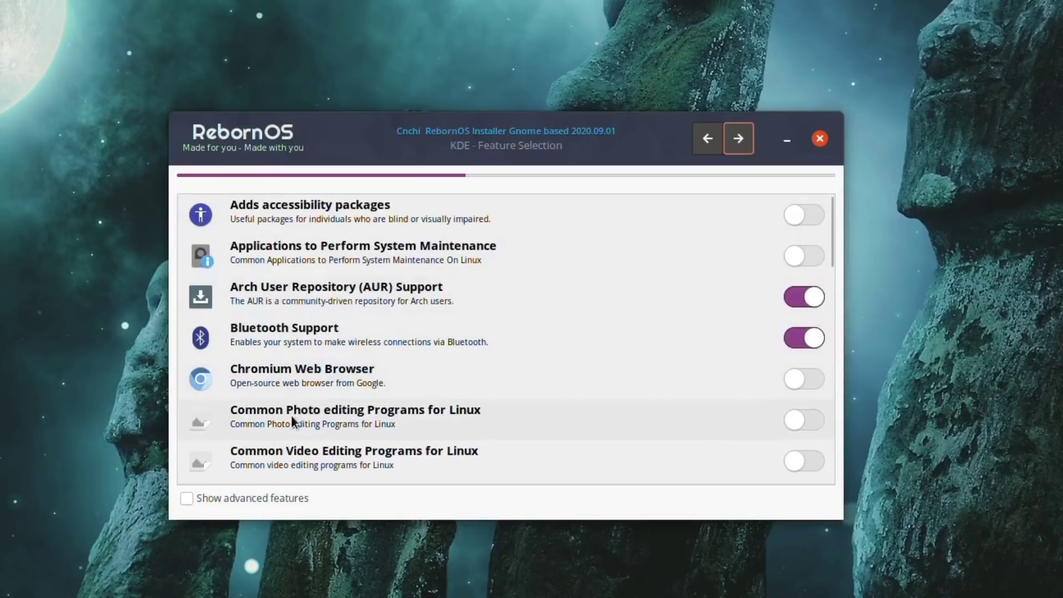
click(187, 498)
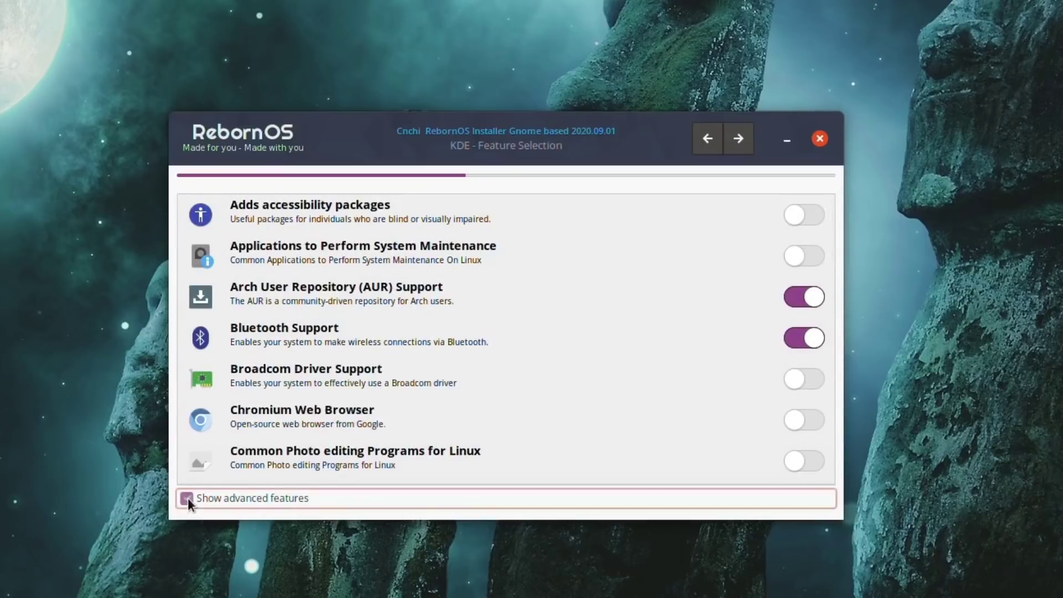
Enable Common Video Editing Programs for Linux and check which programs the photo and video editing features include
mouse_move(412, 250)
scroll(631, 338, down, 1)
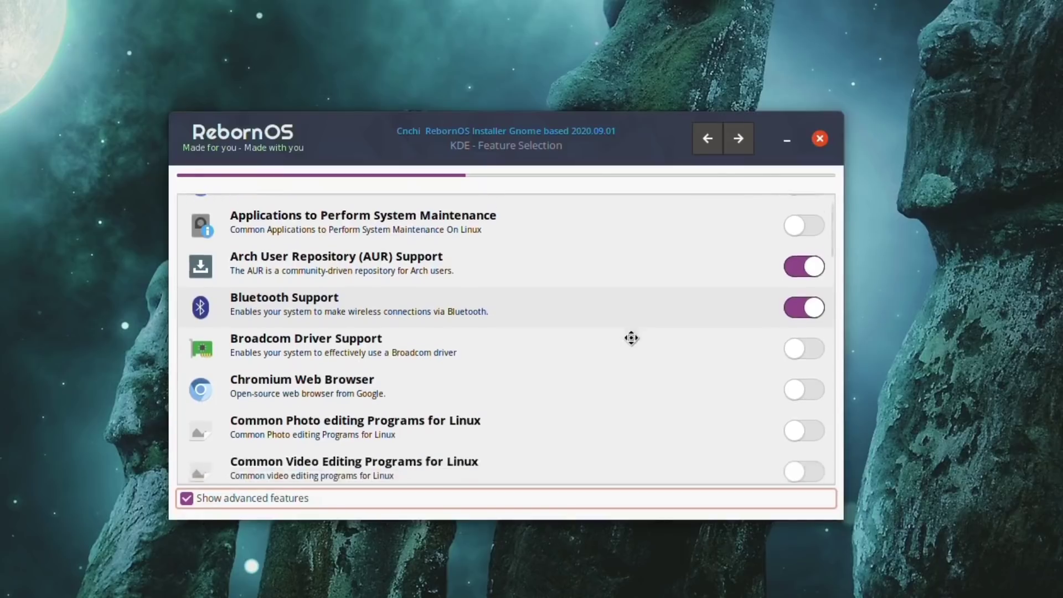
scroll(631, 337, down, 4)
scroll(630, 343, down, 1)
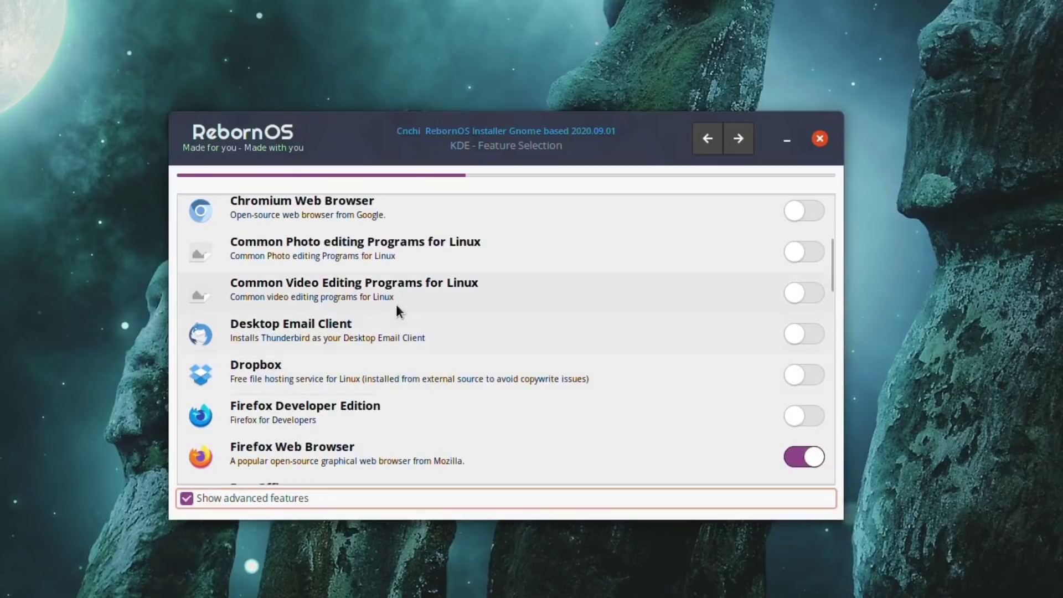
mouse_move(339, 259)
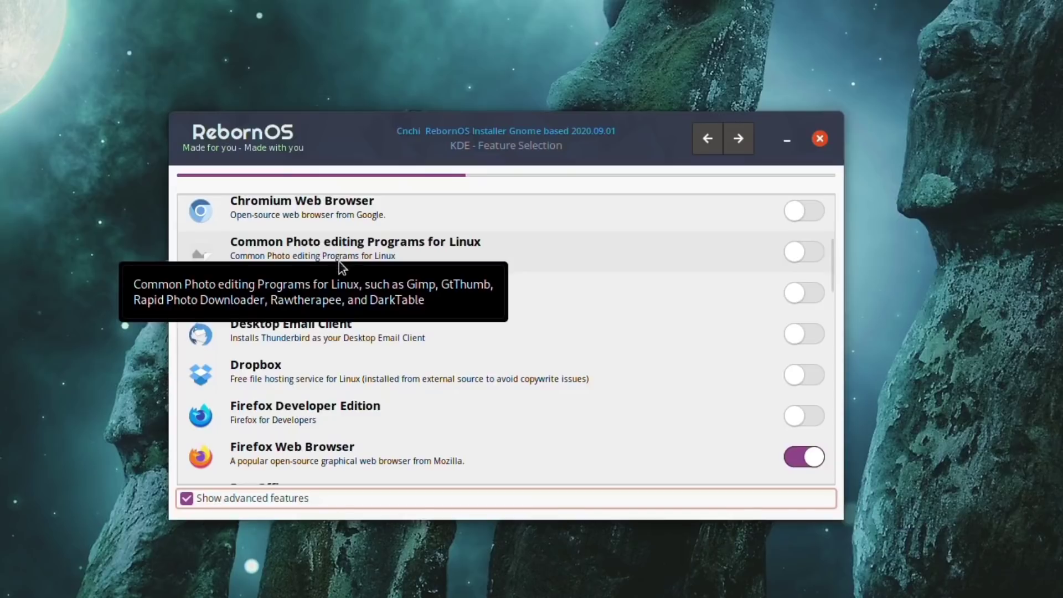
mouse_move(344, 288)
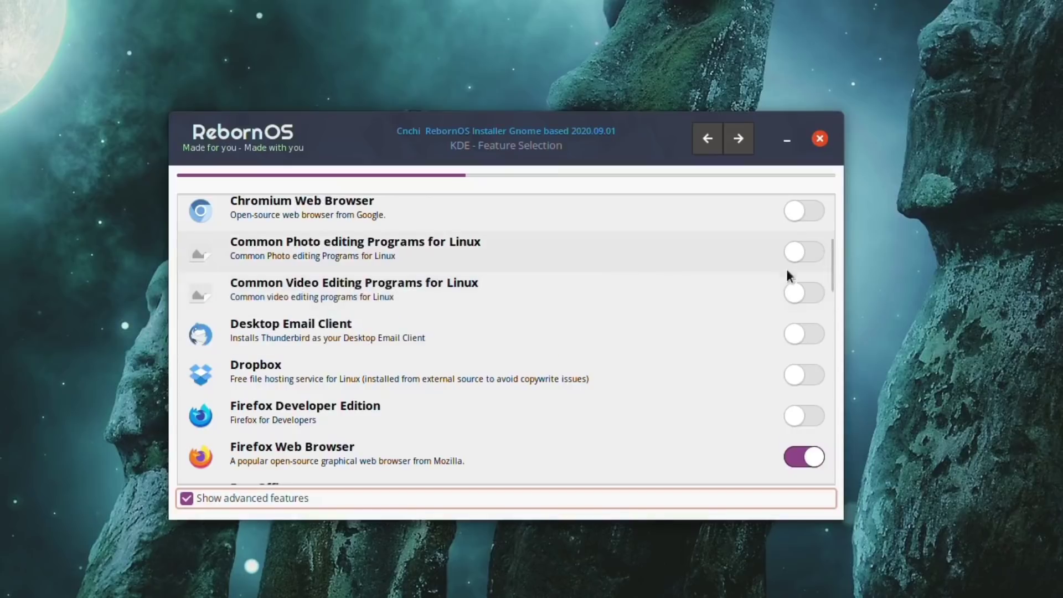
click(813, 292)
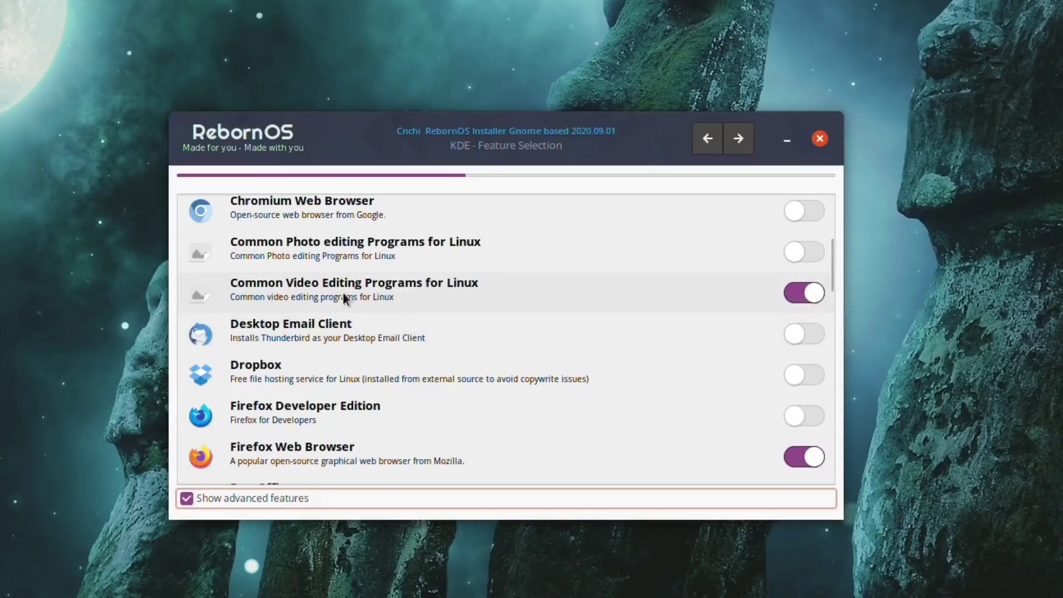
mouse_move(344, 297)
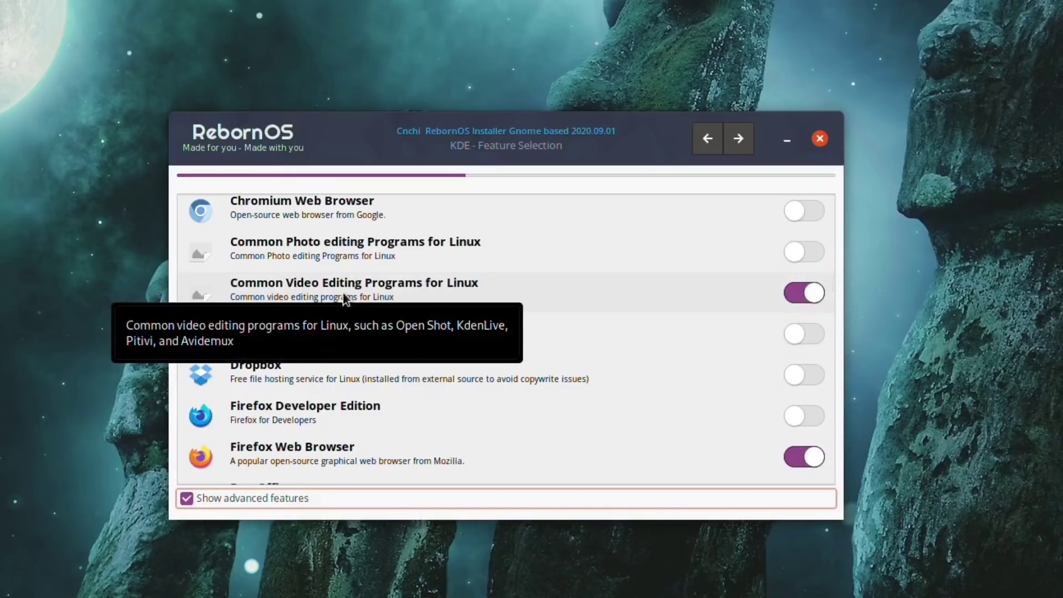
mouse_move(345, 242)
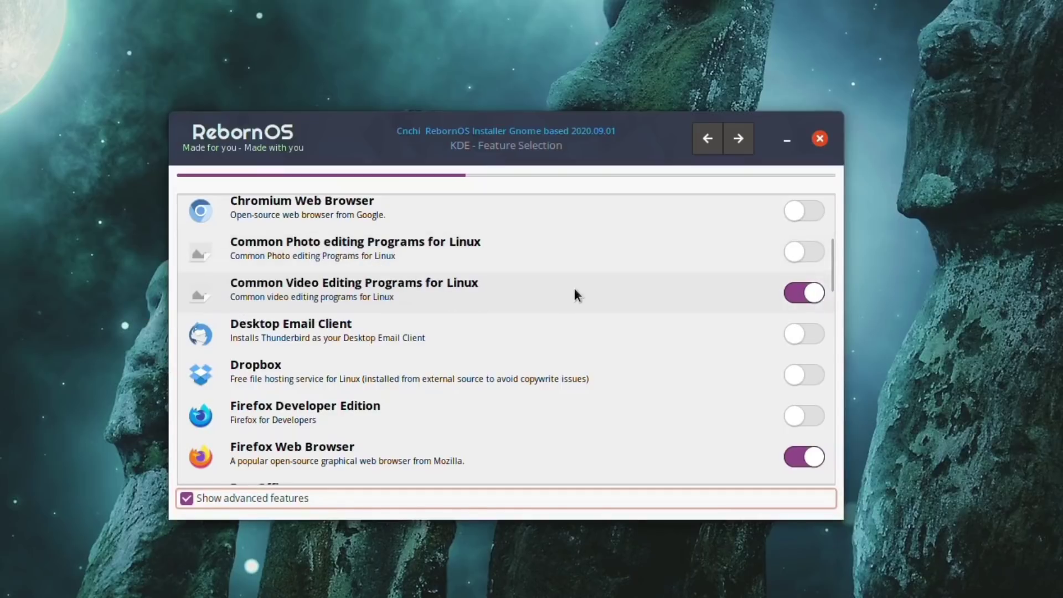
Review the browser features and enable LibreOffice for the KDE installation
mouse_move(419, 339)
scroll(417, 336, down, 2)
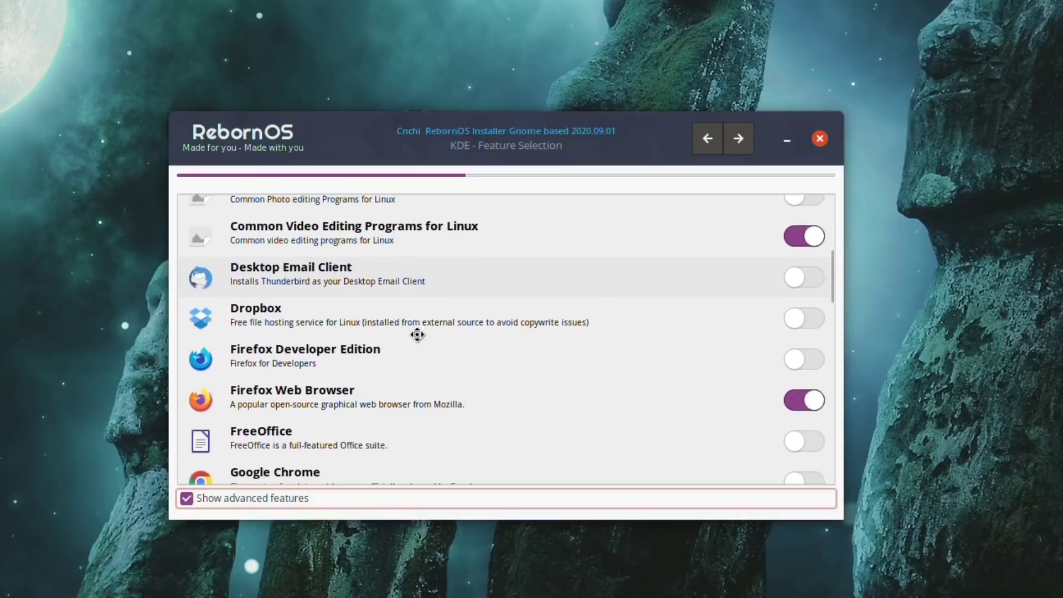
scroll(417, 334, down, 2)
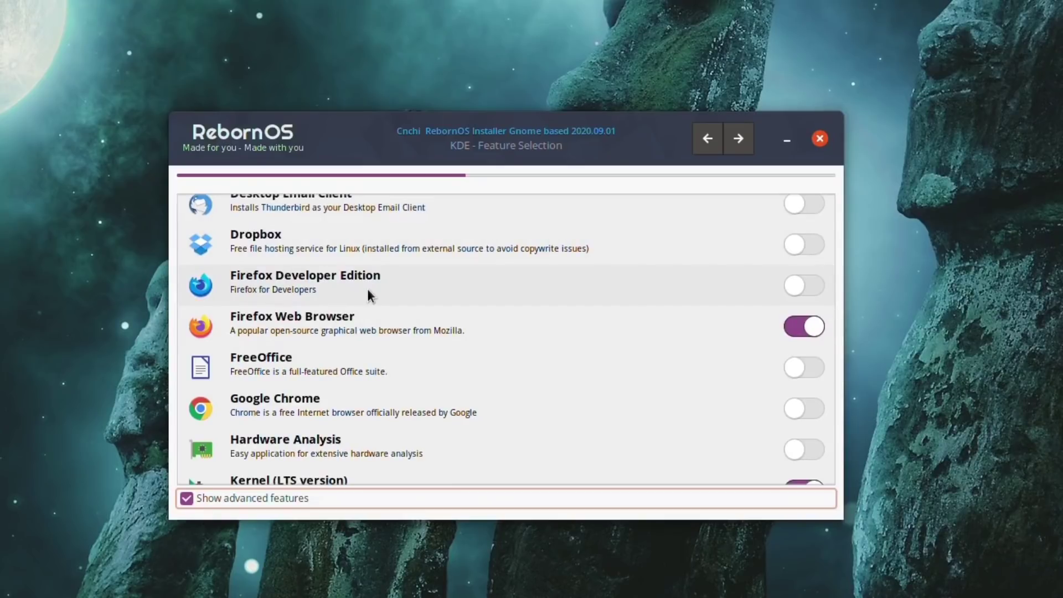
mouse_move(344, 330)
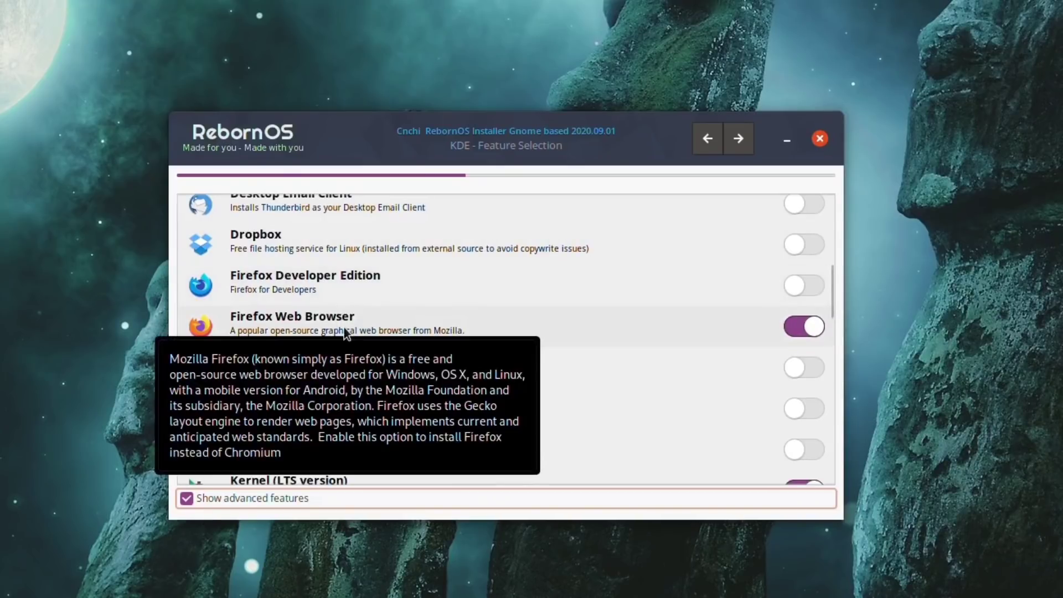
scroll(440, 363, down, 5)
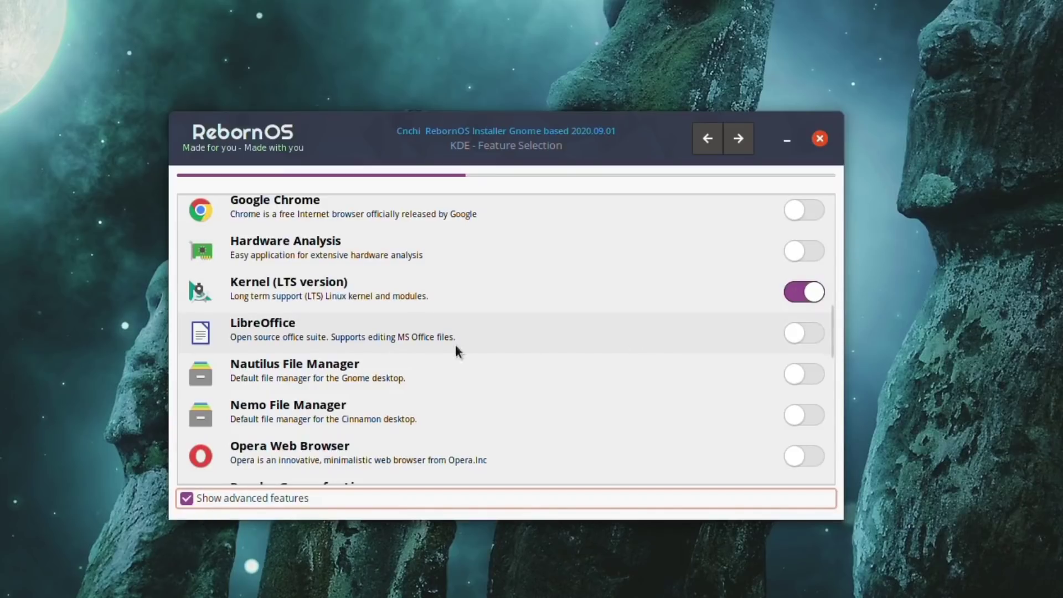
click(802, 332)
mouse_move(271, 335)
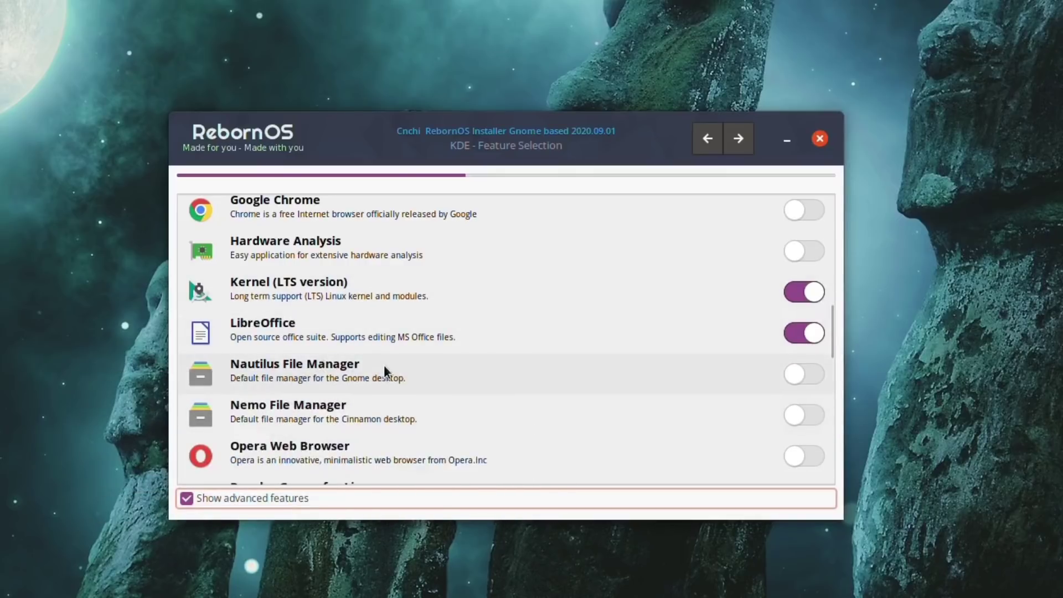
Check what Popular Games for Linux includes and enable the Power Saving feature for laptops
scroll(490, 420, up, 2)
scroll(491, 419, down, 5)
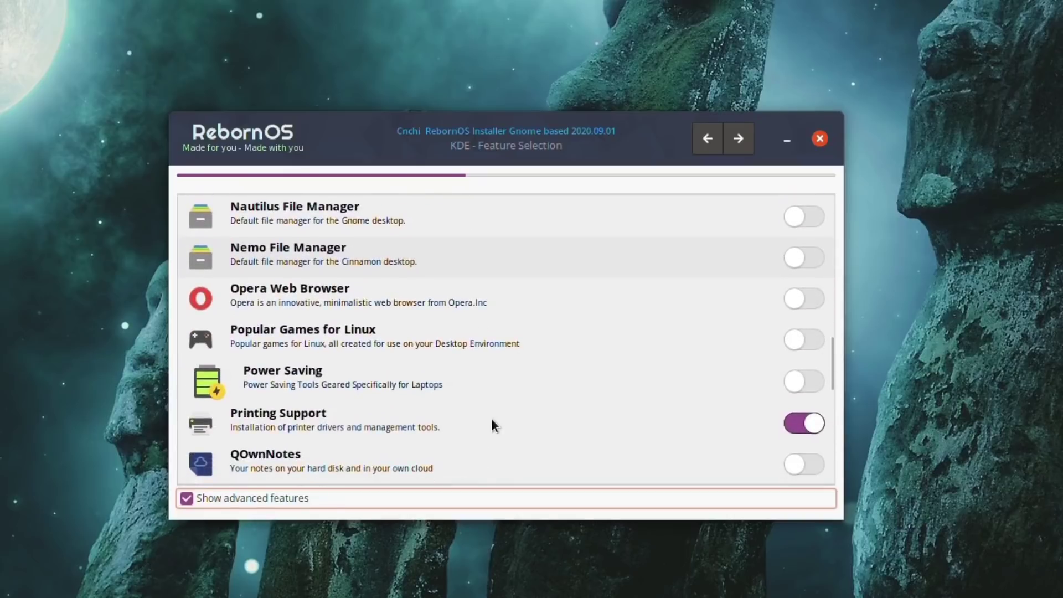
scroll(491, 425, down, 1)
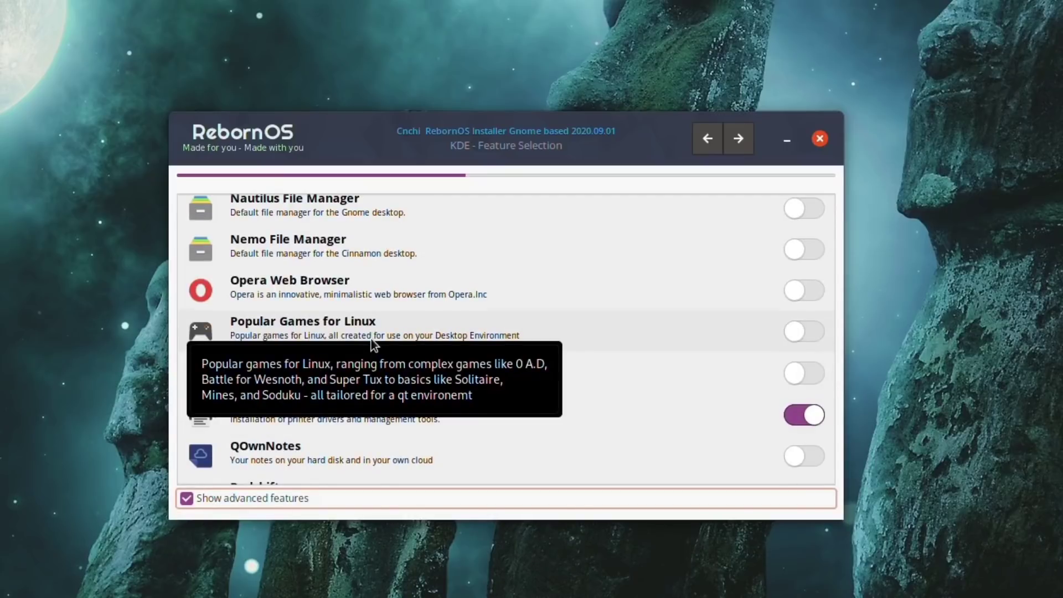
scroll(370, 339, down, 3)
scroll(371, 339, up, 1)
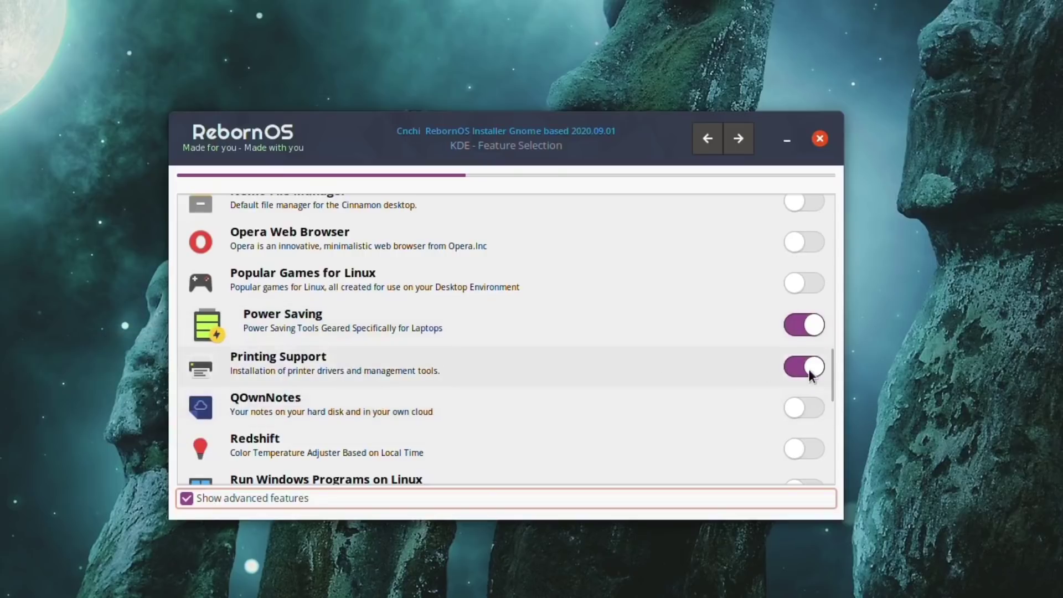
Check the Spell Check description and enable the VLC media player in the KDE feature selection
mouse_move(808, 371)
scroll(664, 402, down, 3)
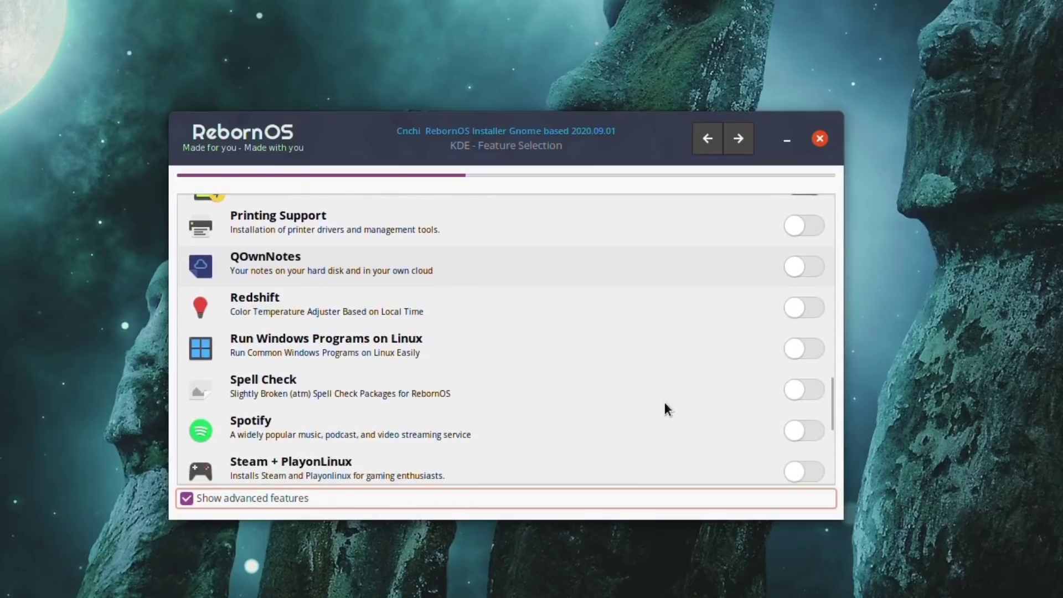
scroll(664, 409, down, 2)
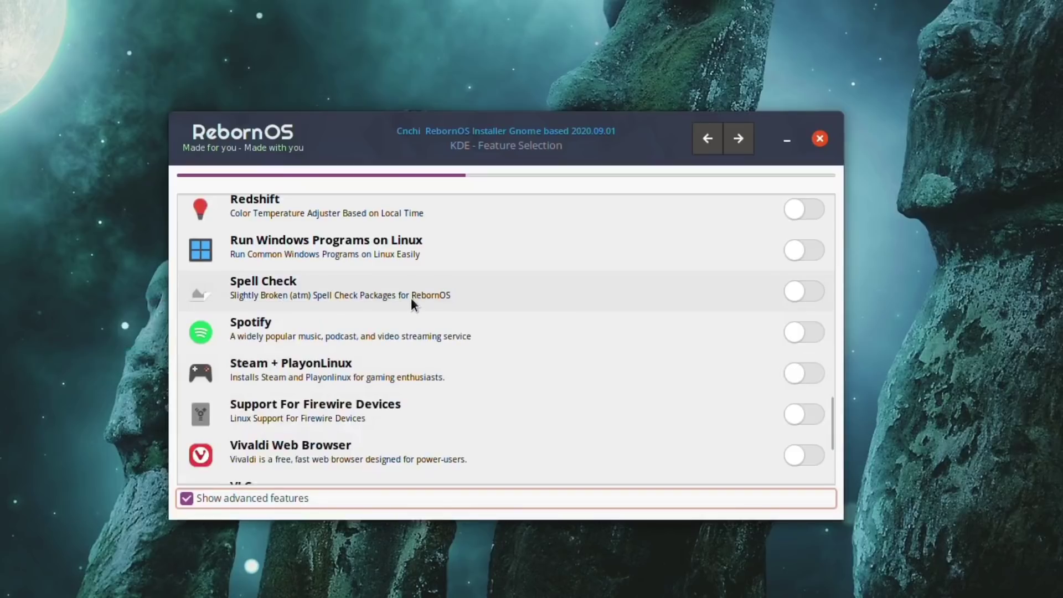
mouse_move(440, 296)
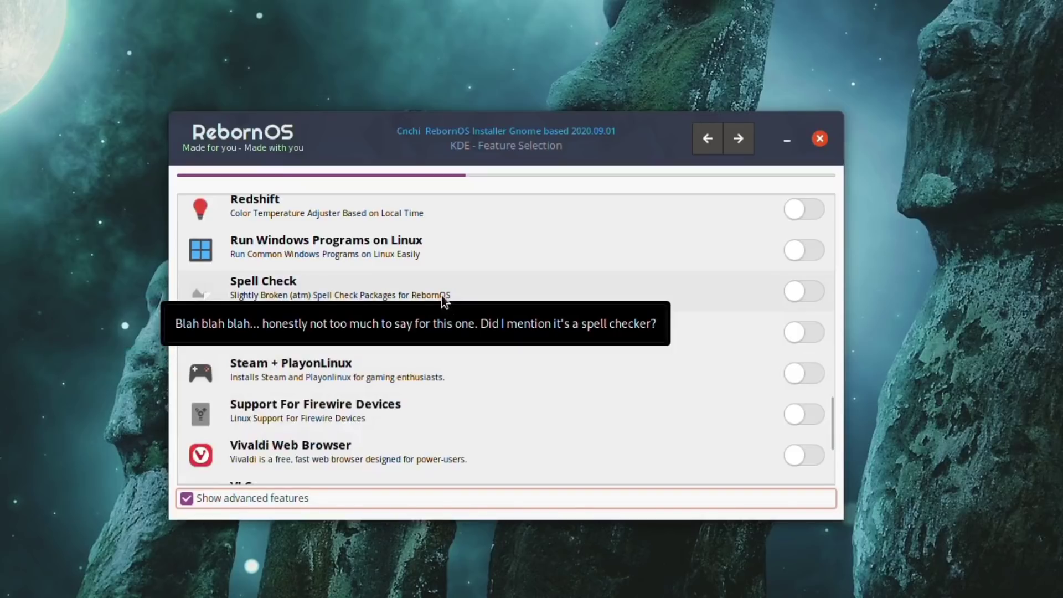
scroll(441, 296, down, 3)
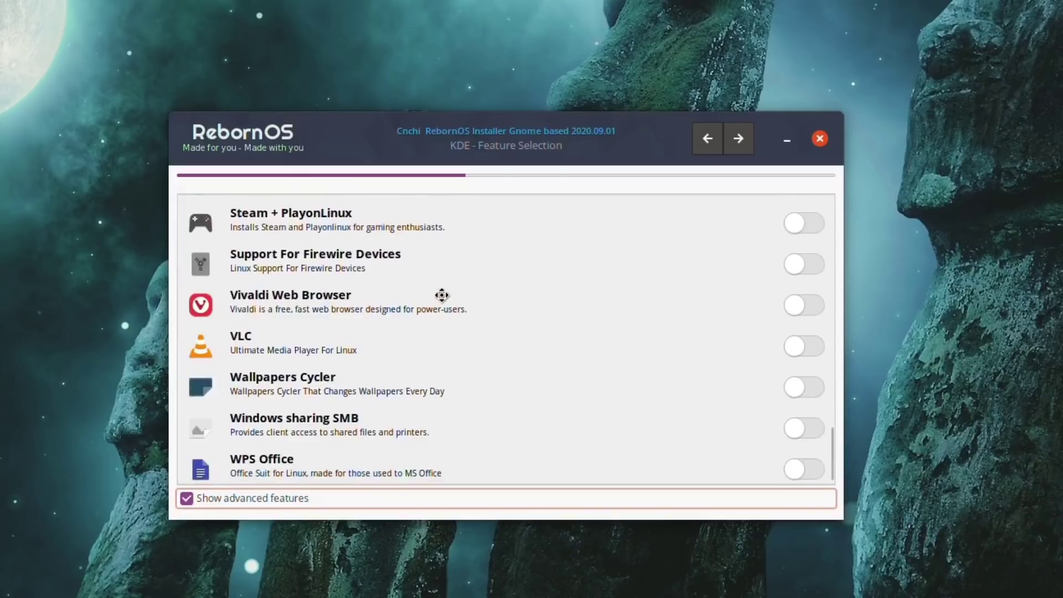
scroll(441, 295, up, 1)
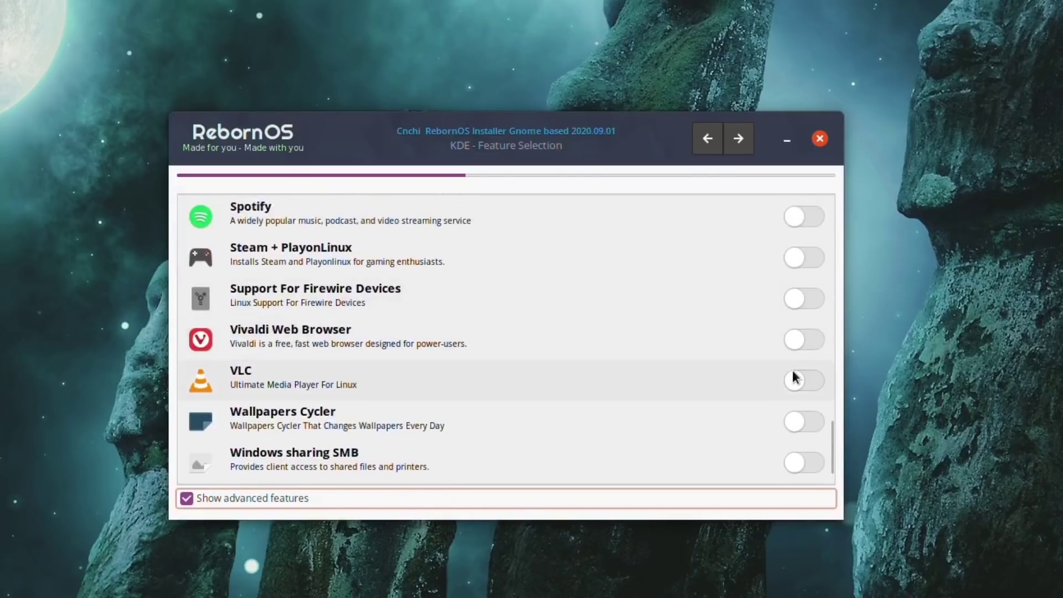
scroll(513, 428, down, 1)
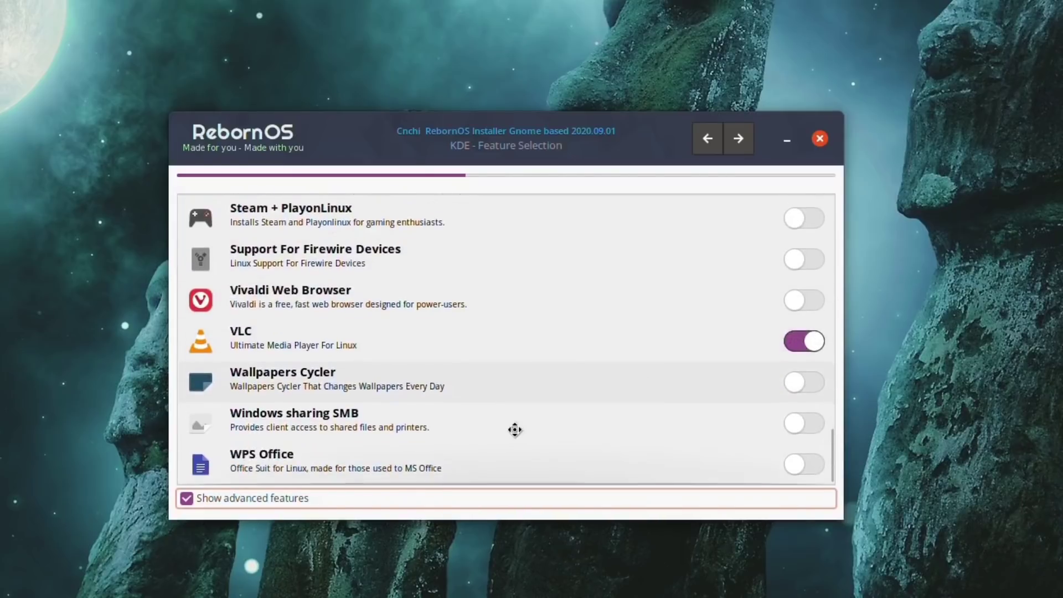
mouse_move(392, 385)
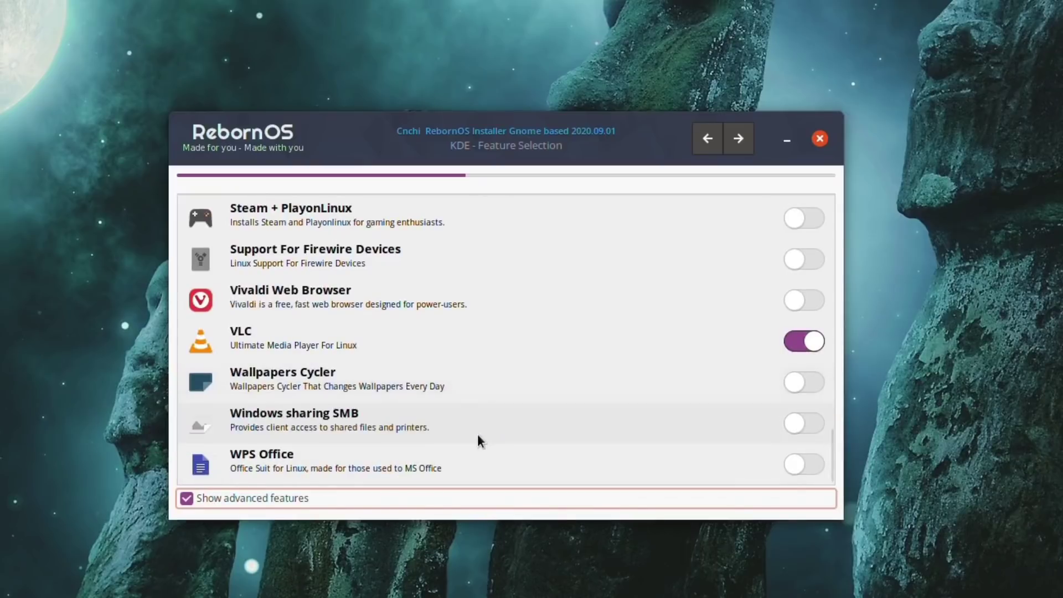
Look over the full feature list once more, finish the feature selection and dismiss the Arch User Repository disclaimer
scroll(445, 389, up, 10)
scroll(445, 389, up, 5)
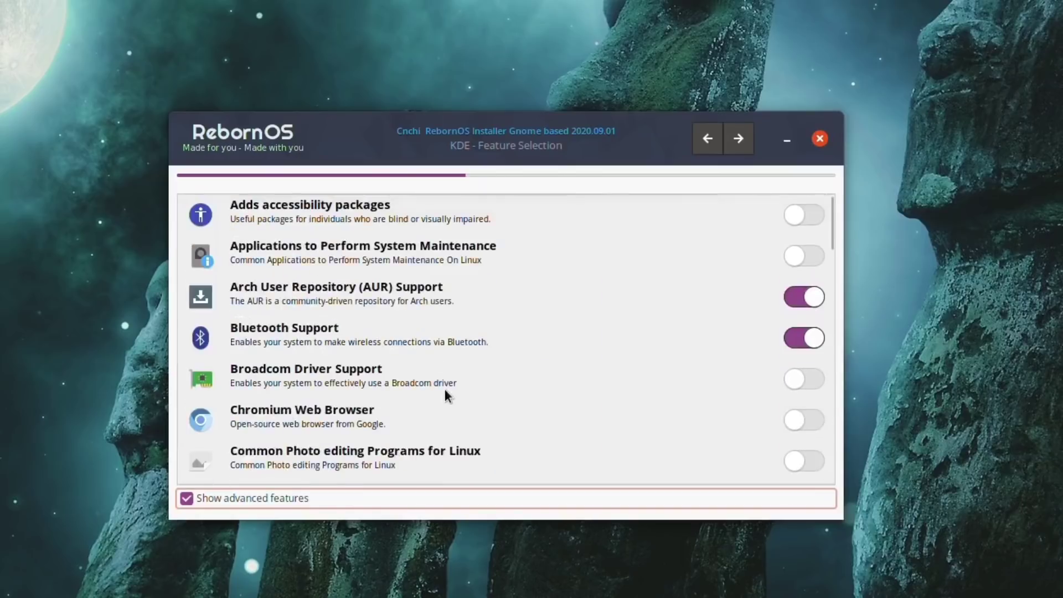
scroll(445, 389, down, 20)
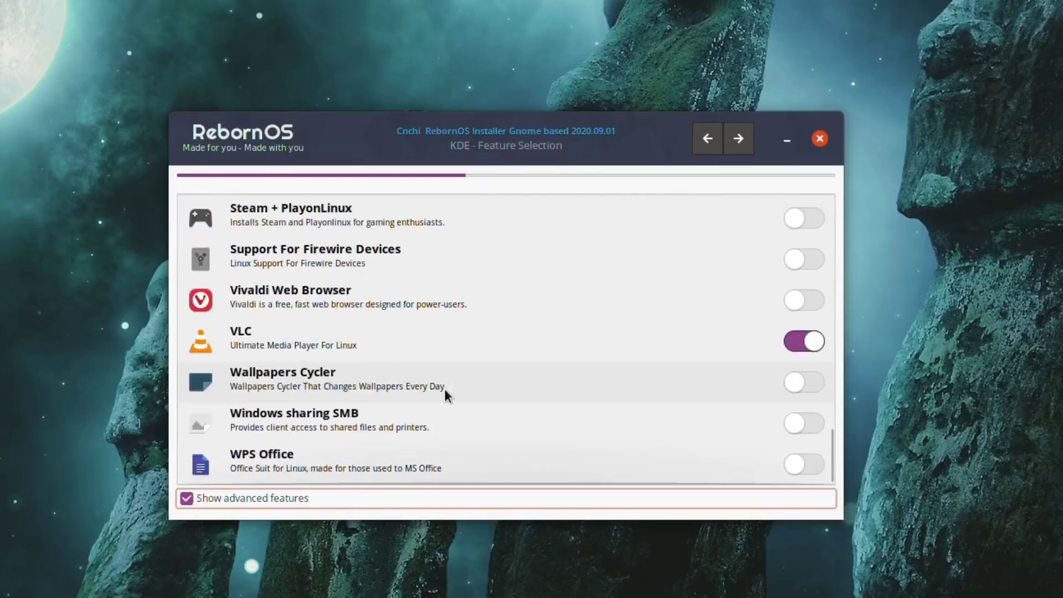
click(739, 144)
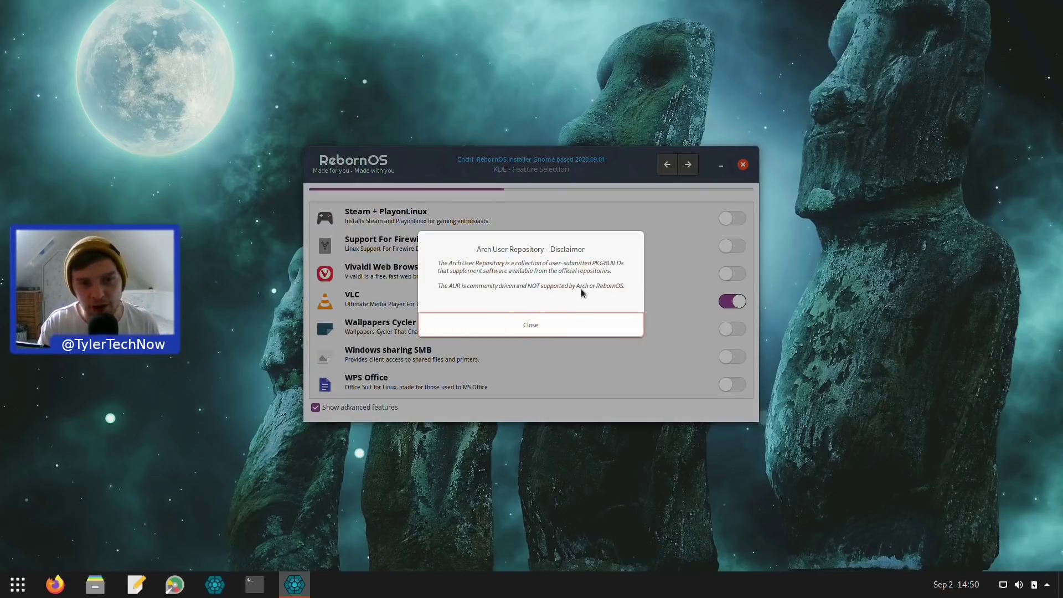
click(542, 319)
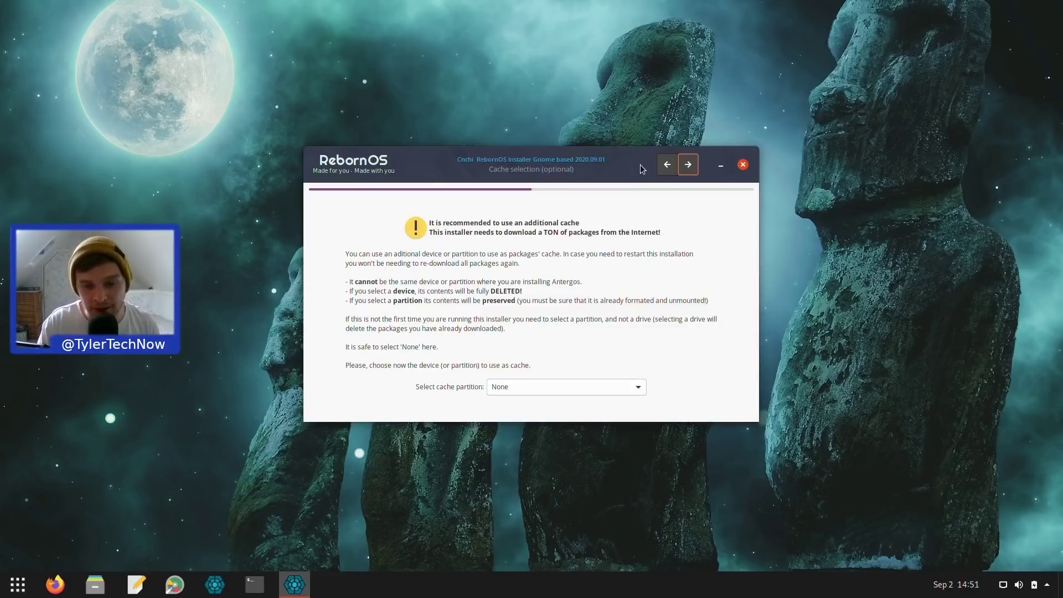
Keep None as the cache partition and let Cnchi sort the mirrors lists
click(685, 172)
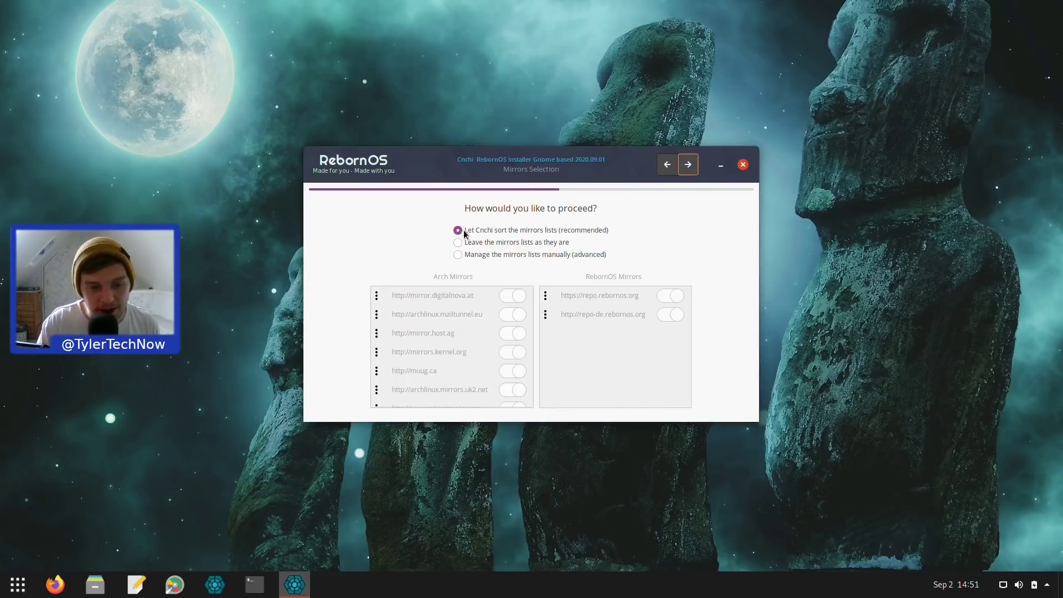
click(686, 172)
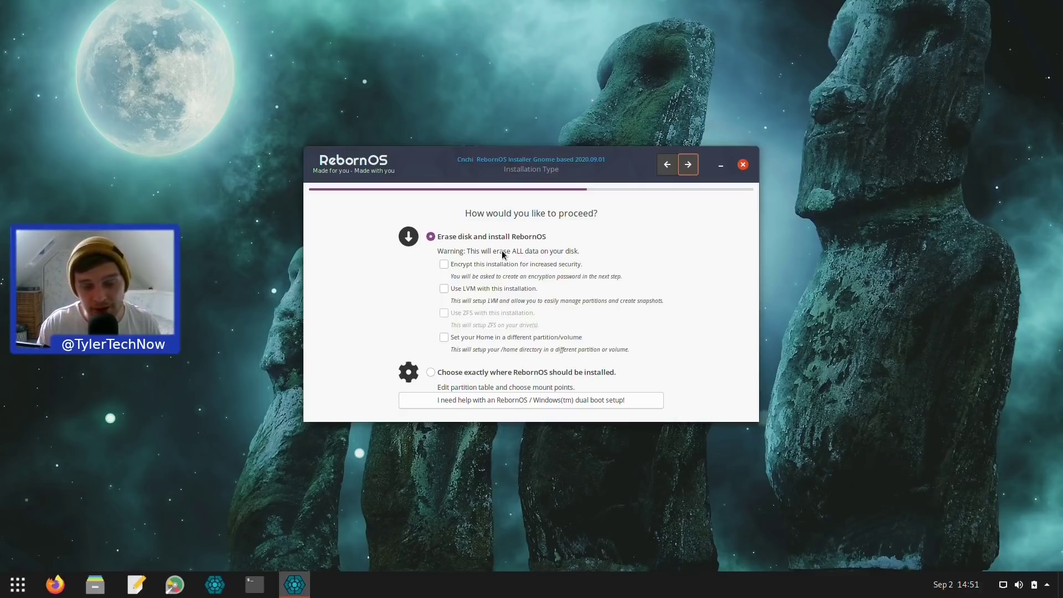
Erase the disk for RebornOS, using the Sabrent 256 GB drive (/dev/nvme0n1) for both the installation and the Grub2 bootloader
click(687, 165)
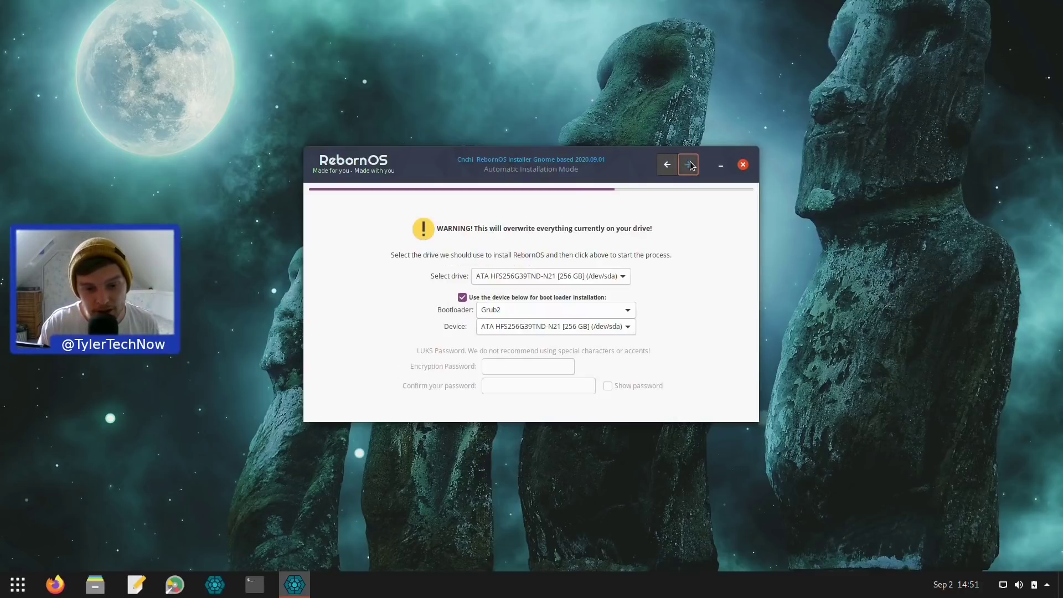
click(554, 278)
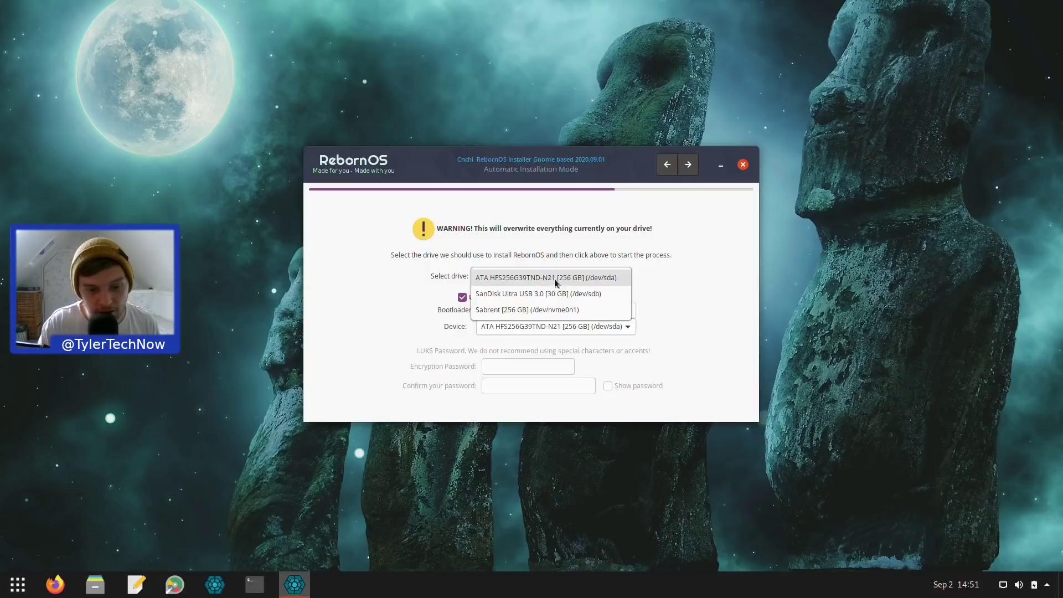
click(536, 312)
click(542, 326)
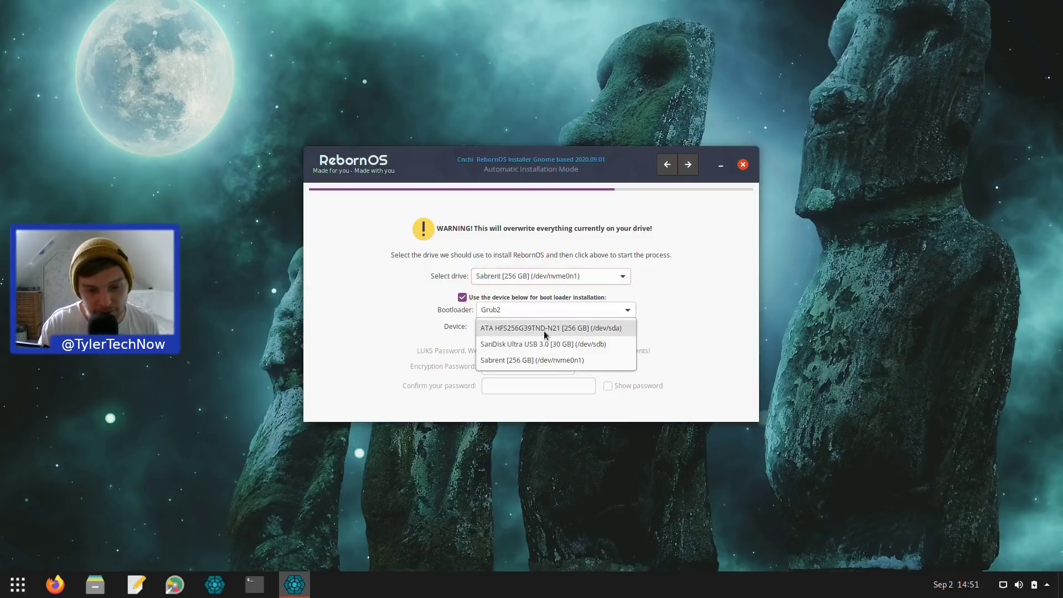
click(544, 361)
click(687, 165)
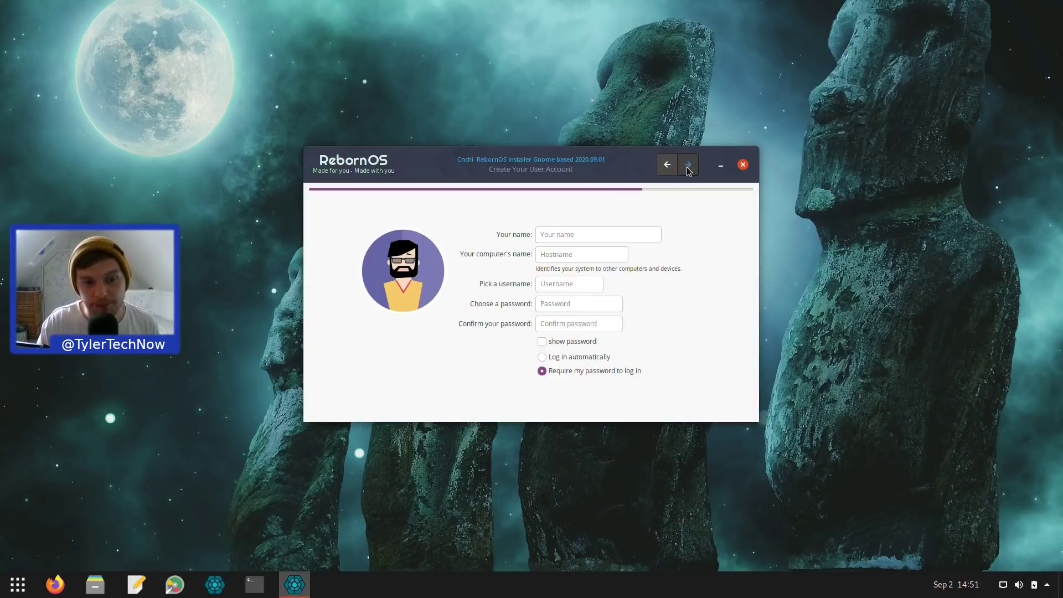
Fill in the user's name, the computer's name and the username for the new account
click(579, 233)
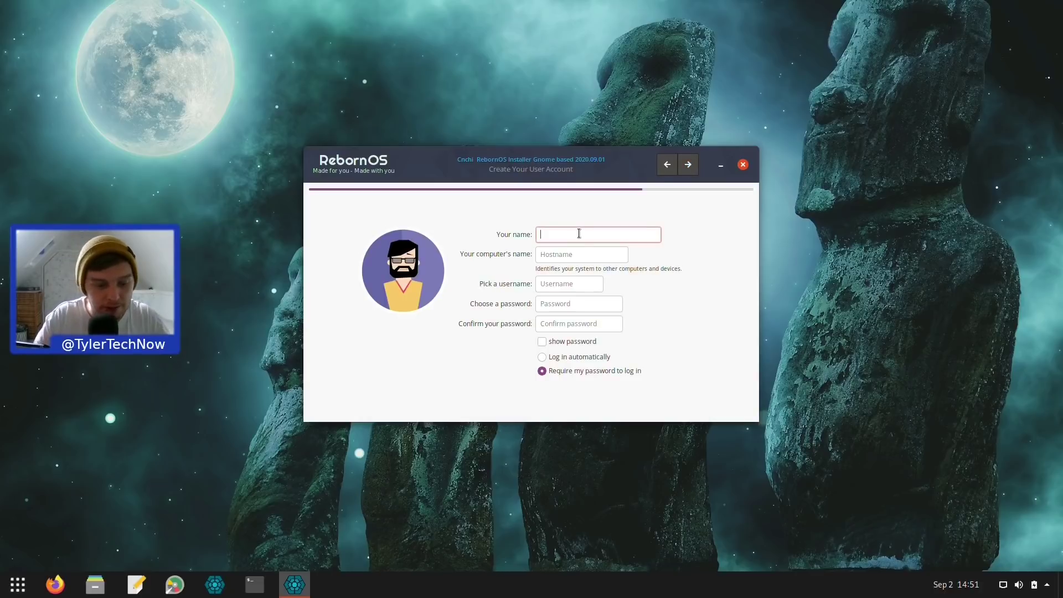
text(tyler)
key(Tab)
text(tyl)
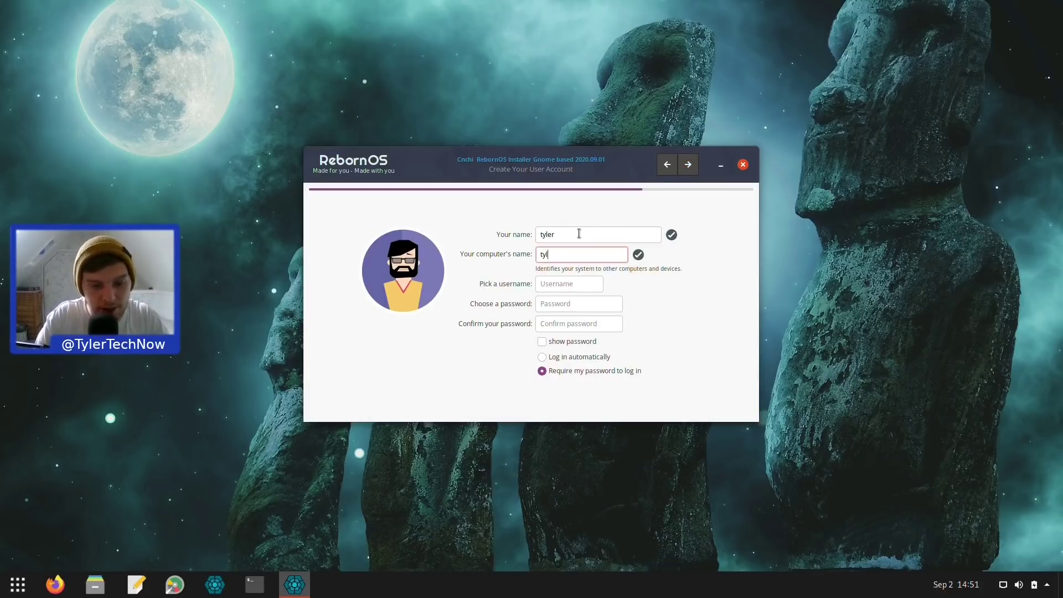
text(er-lappy)
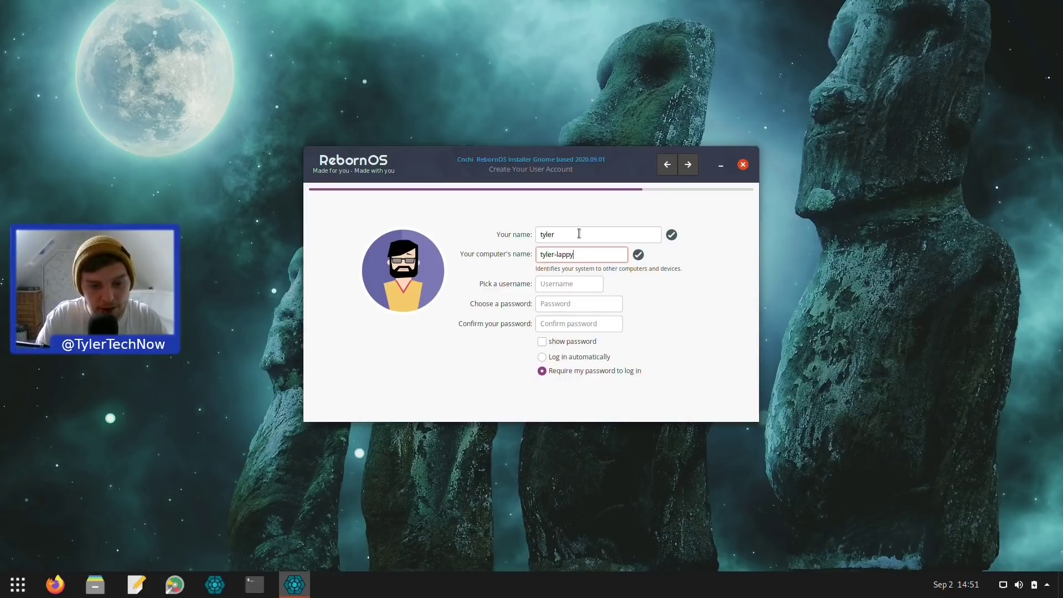
key(Tab)
text(tyler)
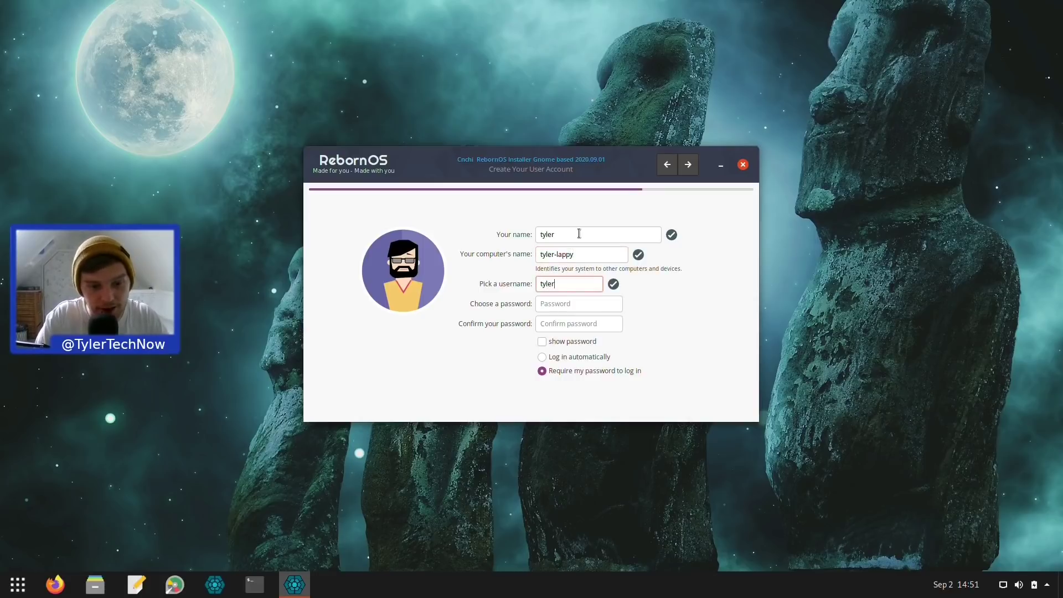
Enter and confirm the account password, choose to log in automatically, and proceed to the installation summary
key(Tab)
text(********)
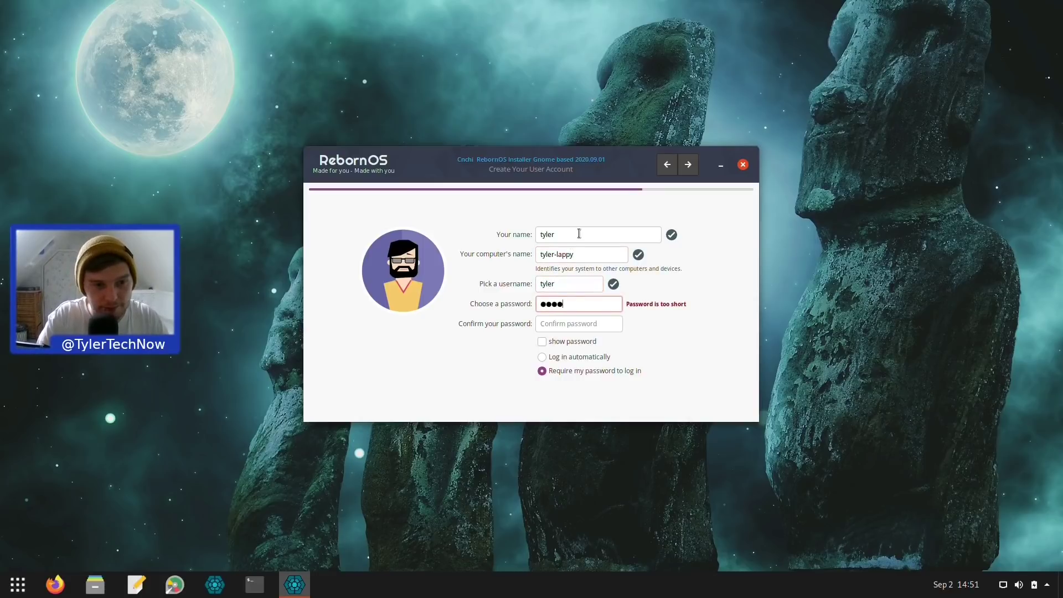
key(Tab)
text(********)
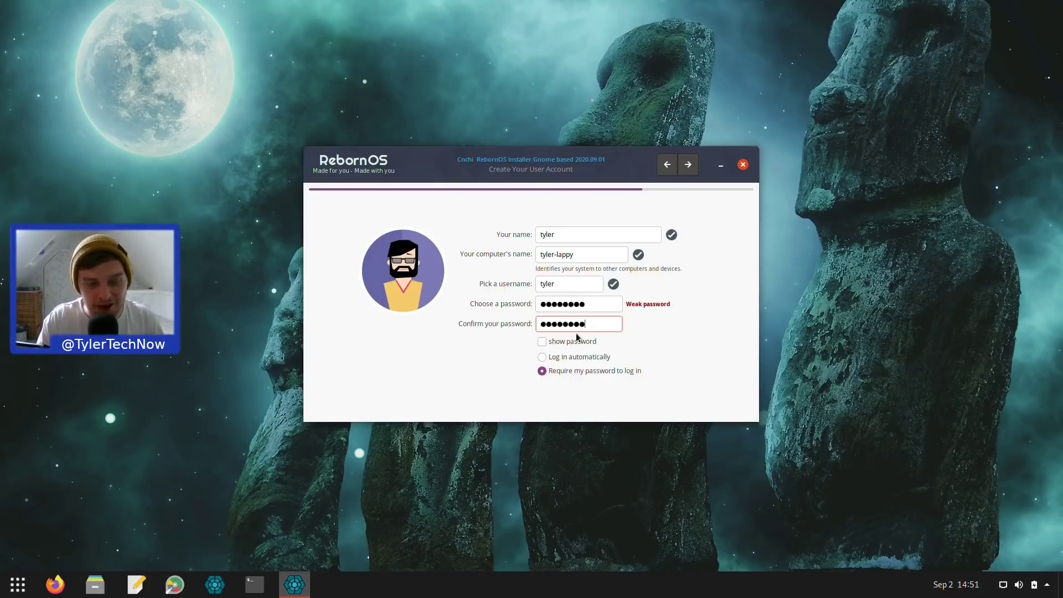
click(542, 357)
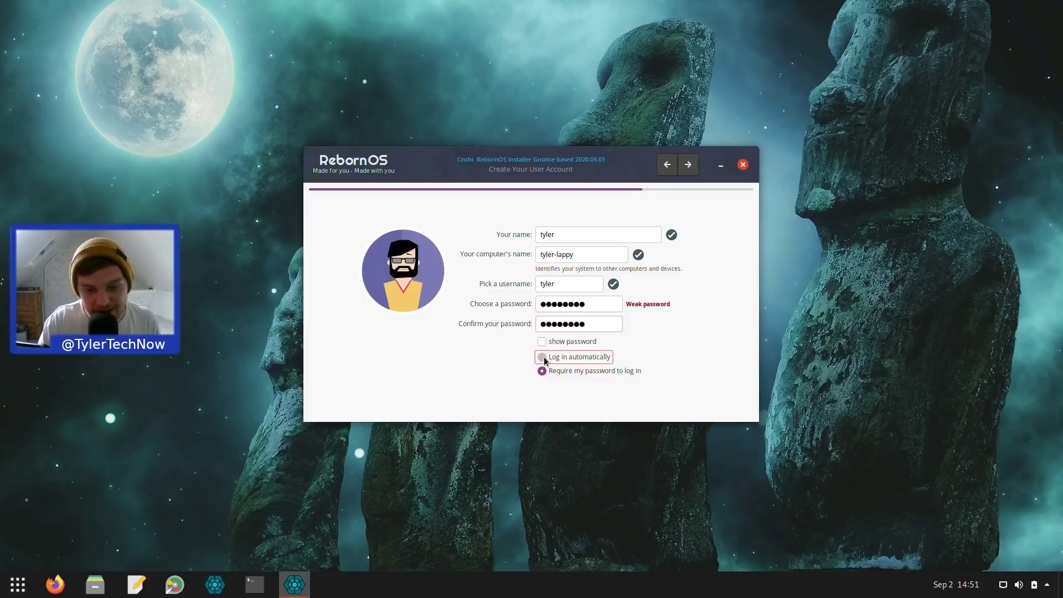
click(687, 165)
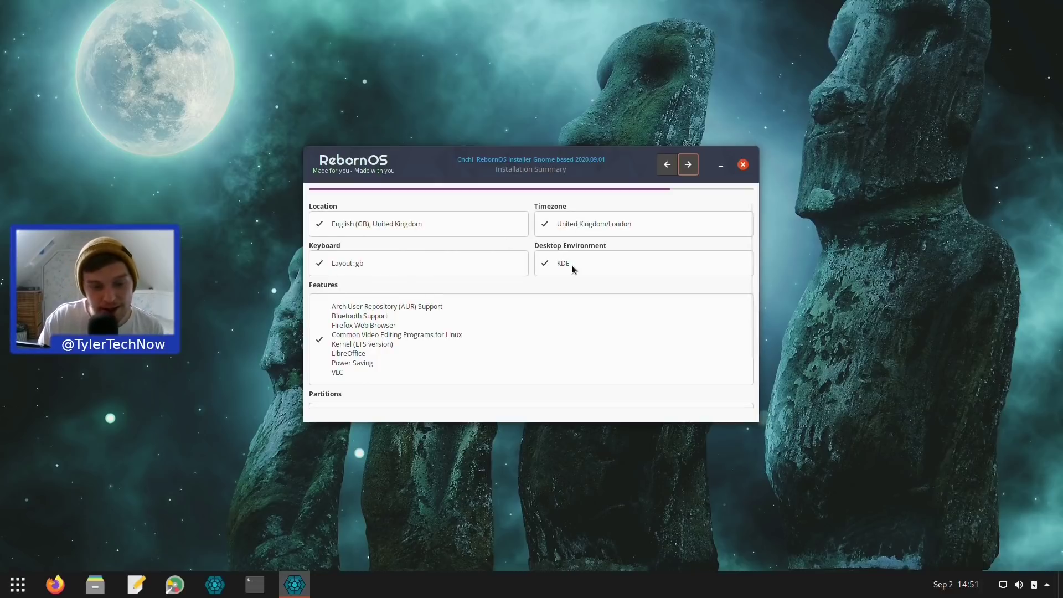
Review the features and partitions in the installation summary and confirm starting the installation
scroll(571, 265, down, 1)
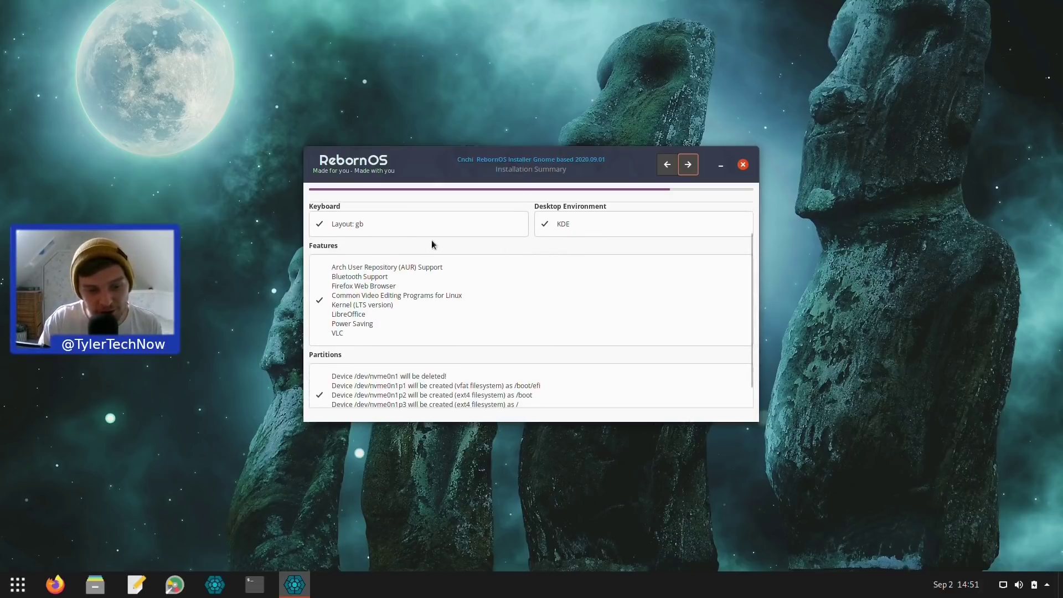
scroll(433, 328, down, 1)
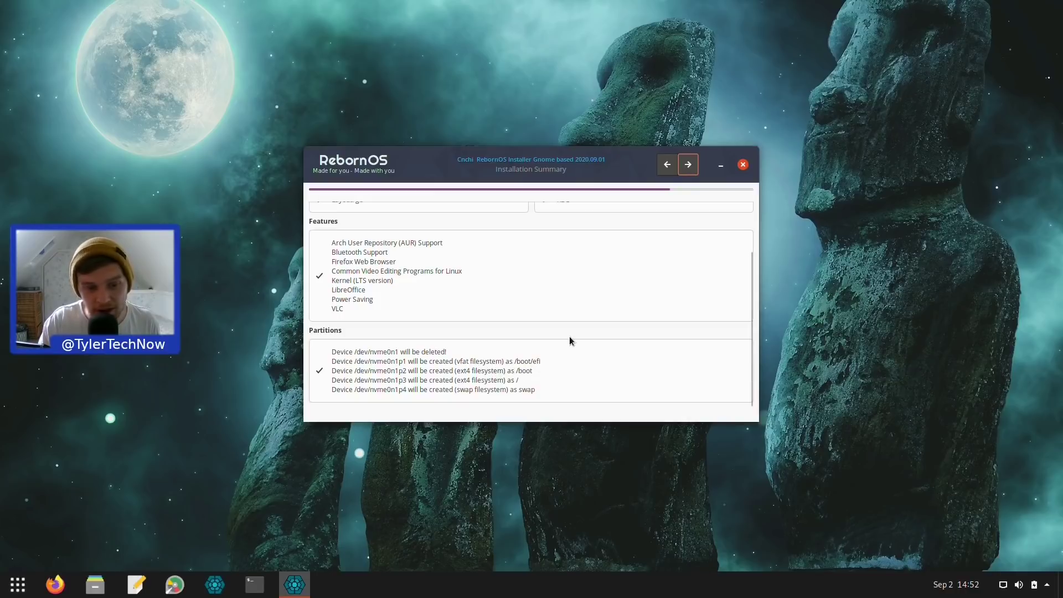
scroll(585, 263, up, 3)
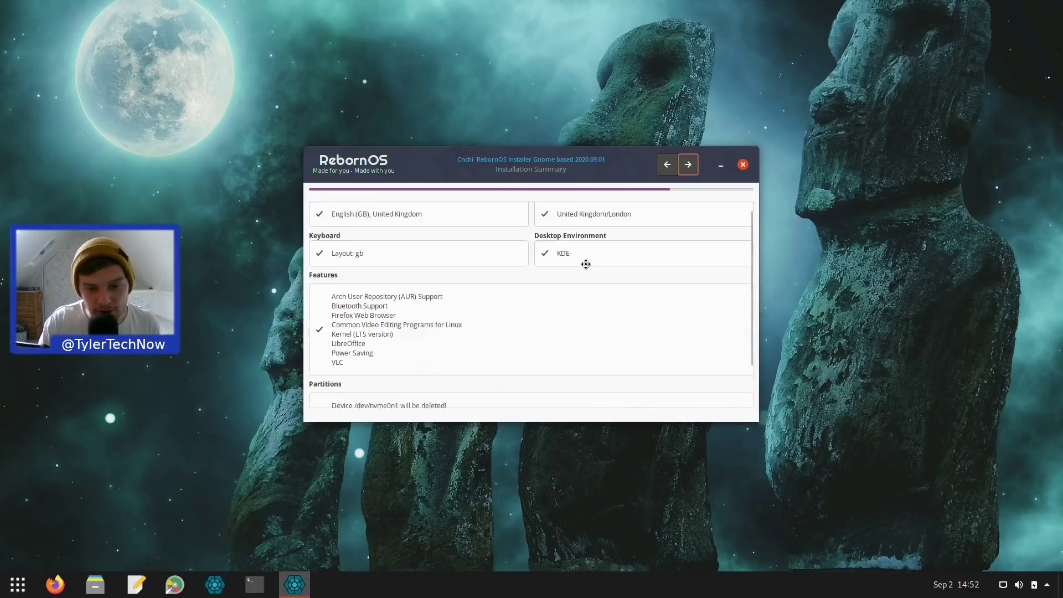
click(688, 165)
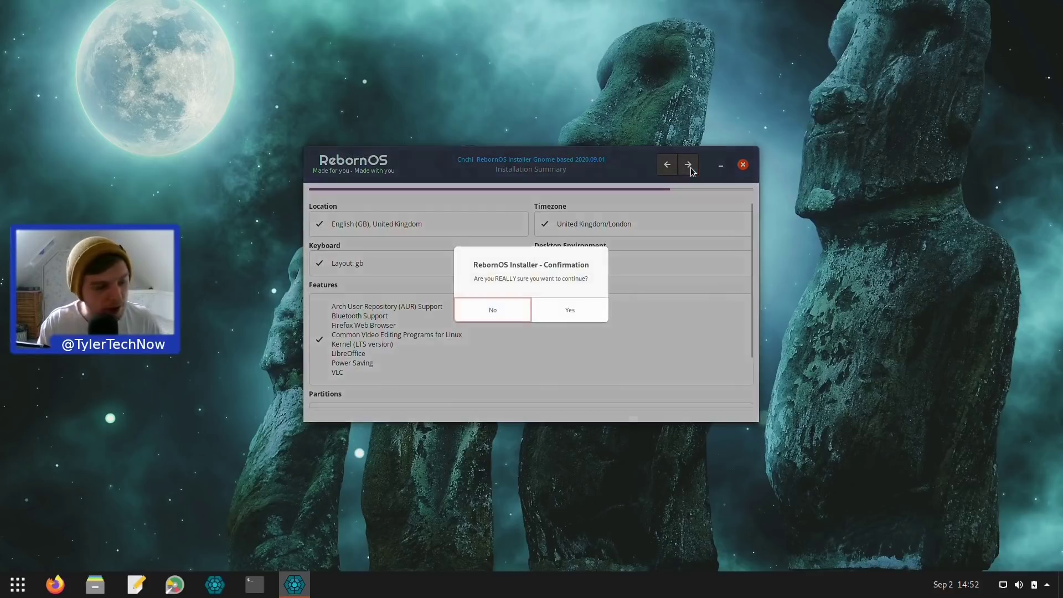
click(566, 311)
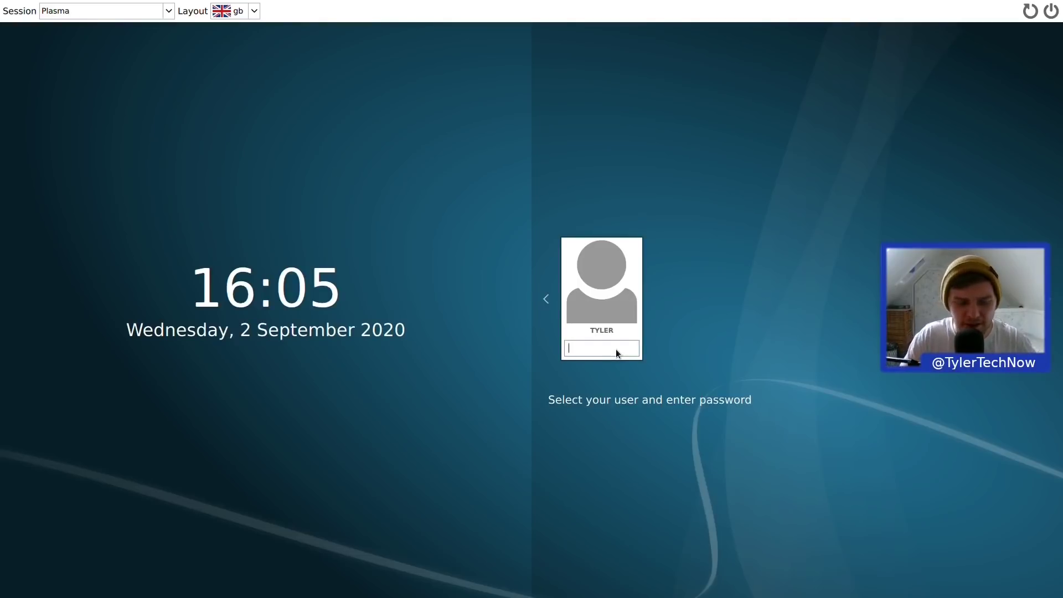
Log in to the installed system's Plasma session with the account password
text(******)
key(Return)
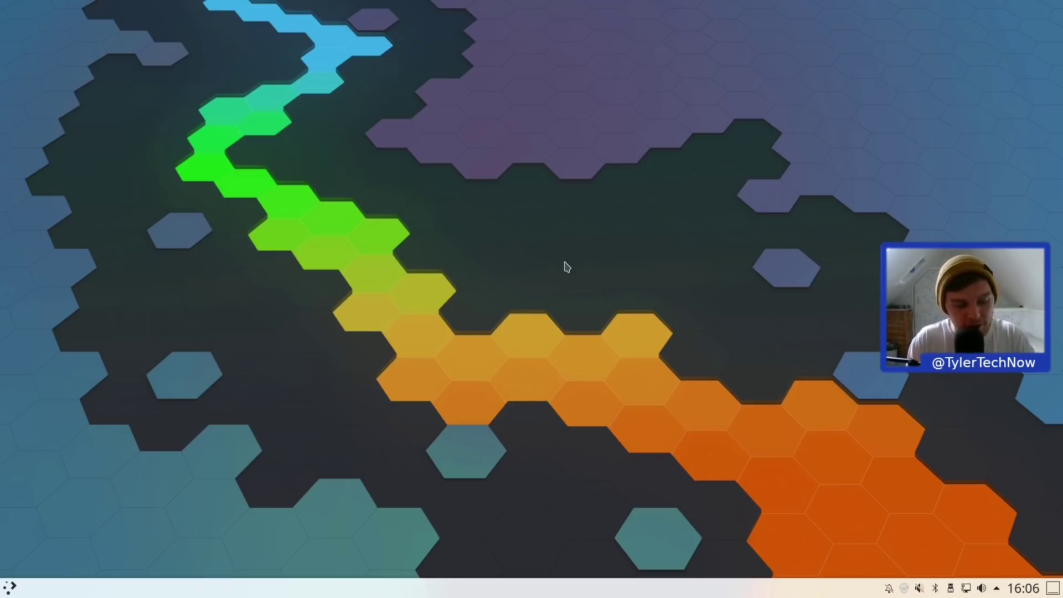
Open Konsole, move its window to the middle of the desktop and list the block devices with lsblk
key(ctrl+alt+t)
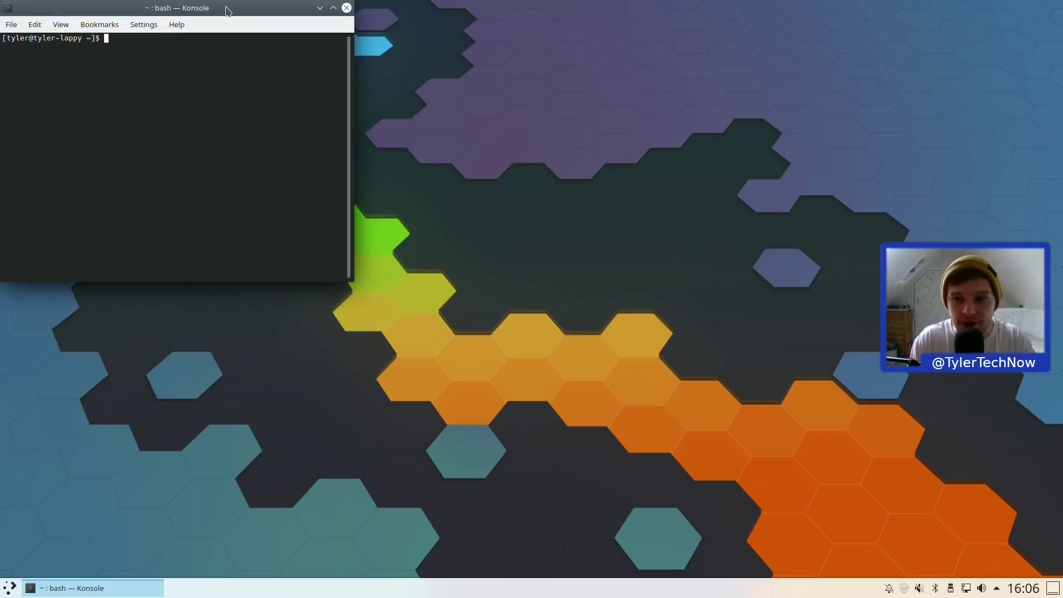
drag(215, 7, 637, 139)
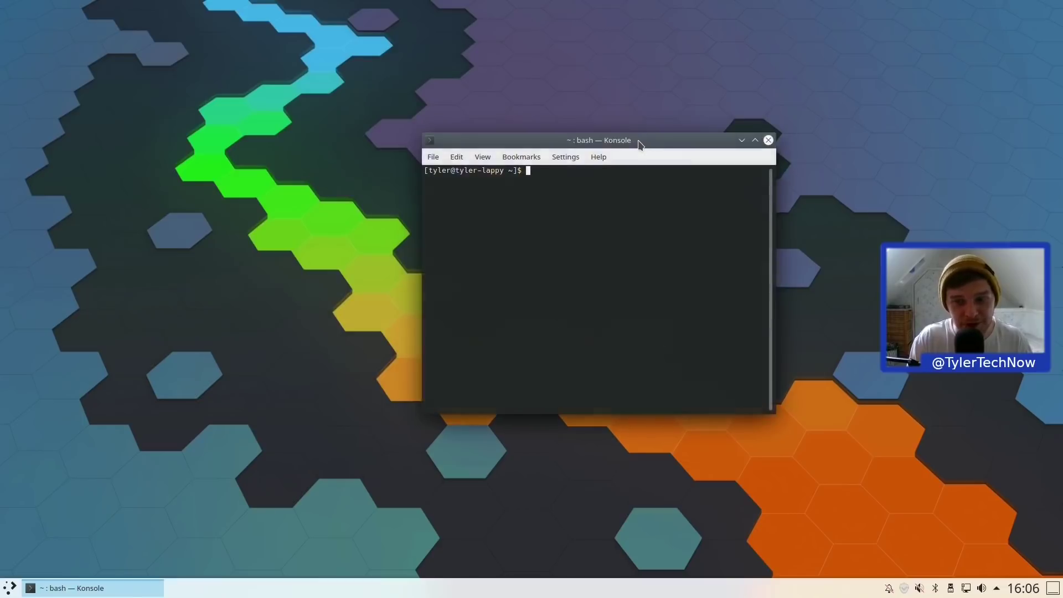
text(lsblk)
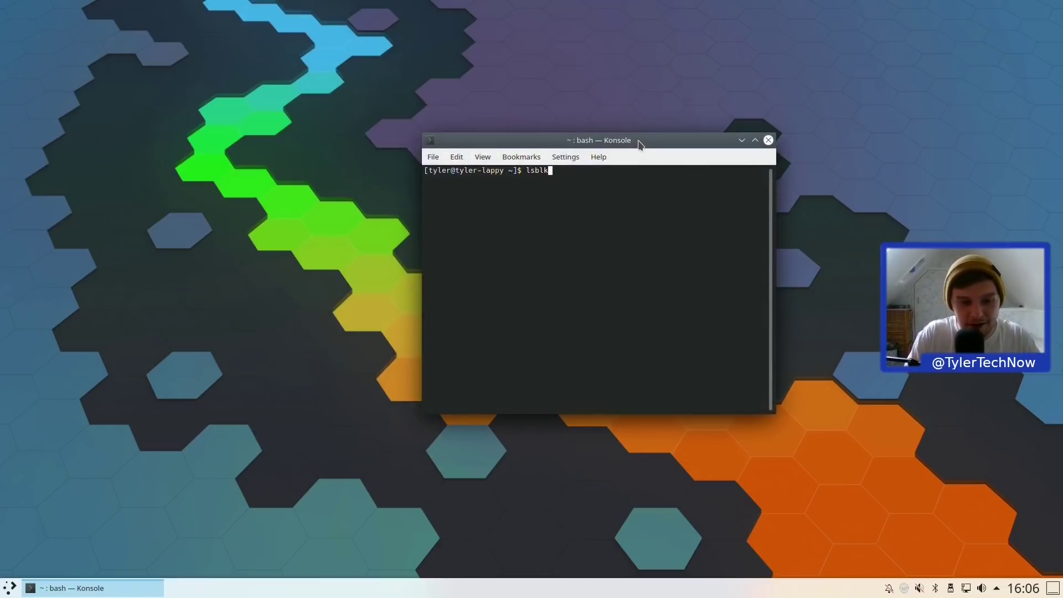
key(Return)
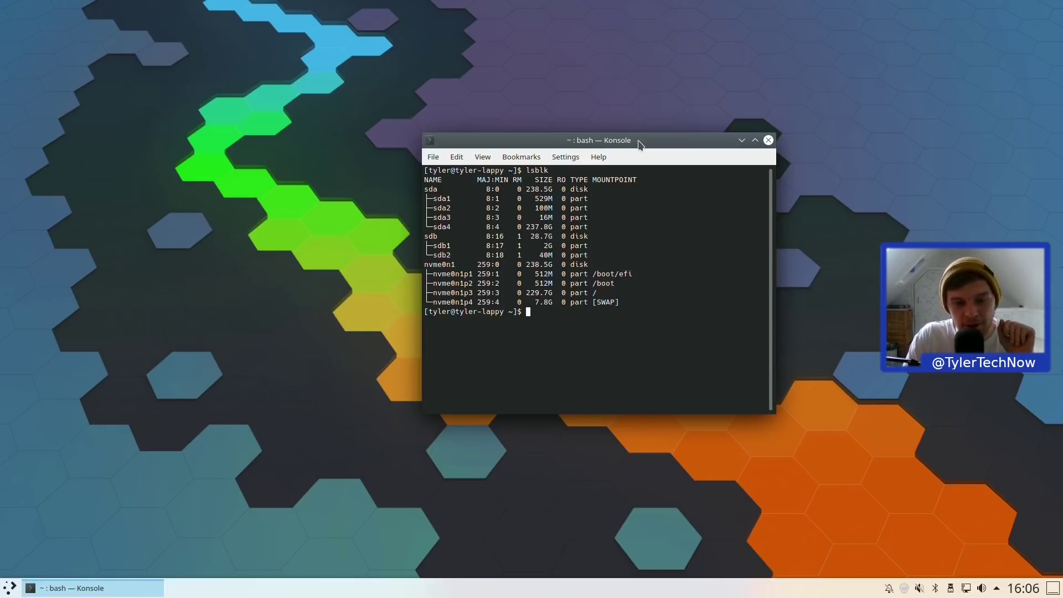
Close Konsole, open System Settings and move its window towards the middle of the desktop
click(767, 141)
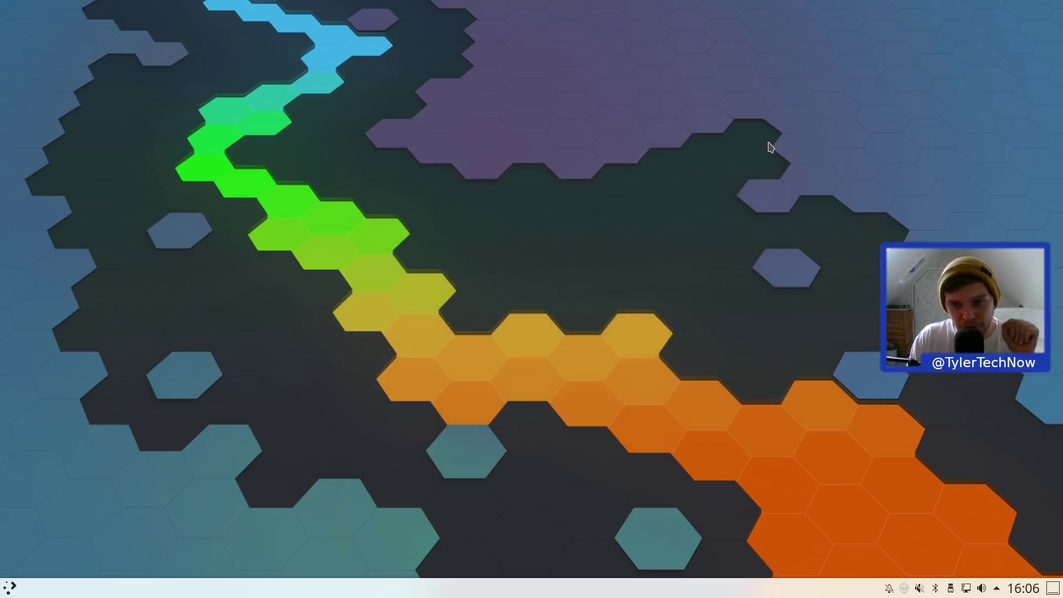
click(7, 590)
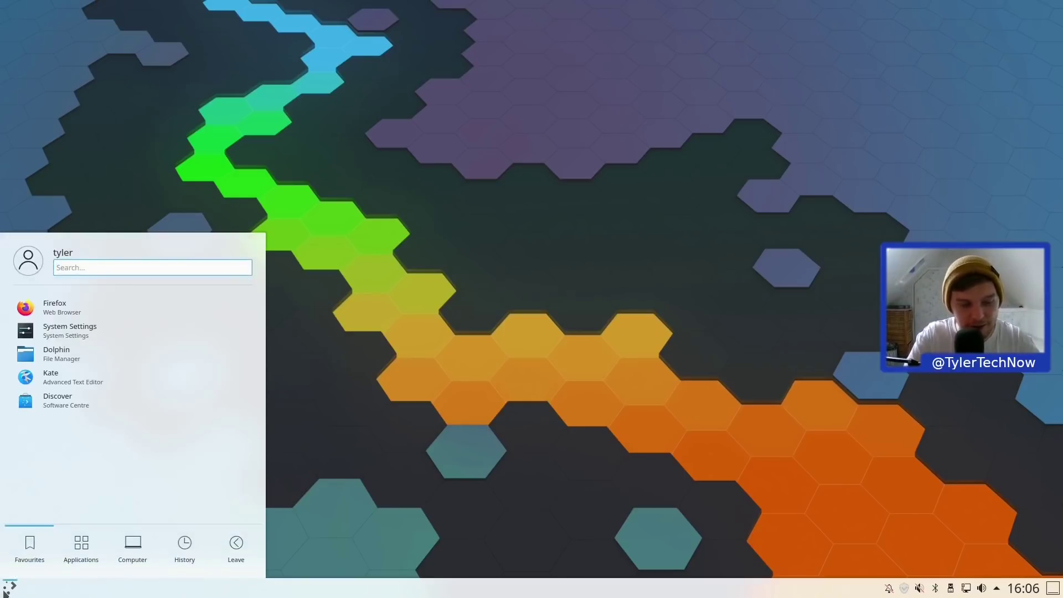
text(syste)
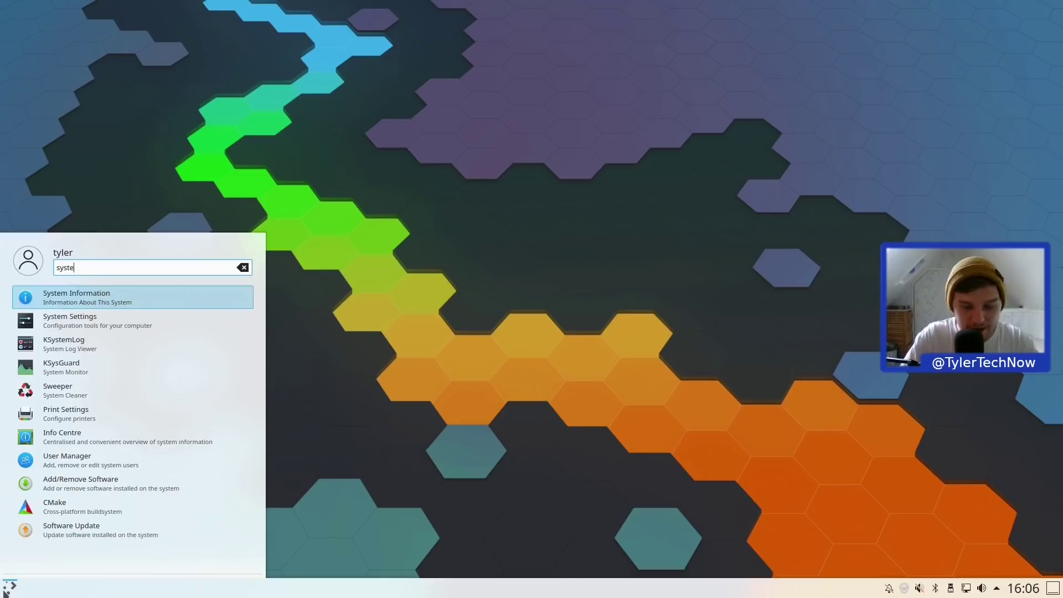
key(Down)
key(Return)
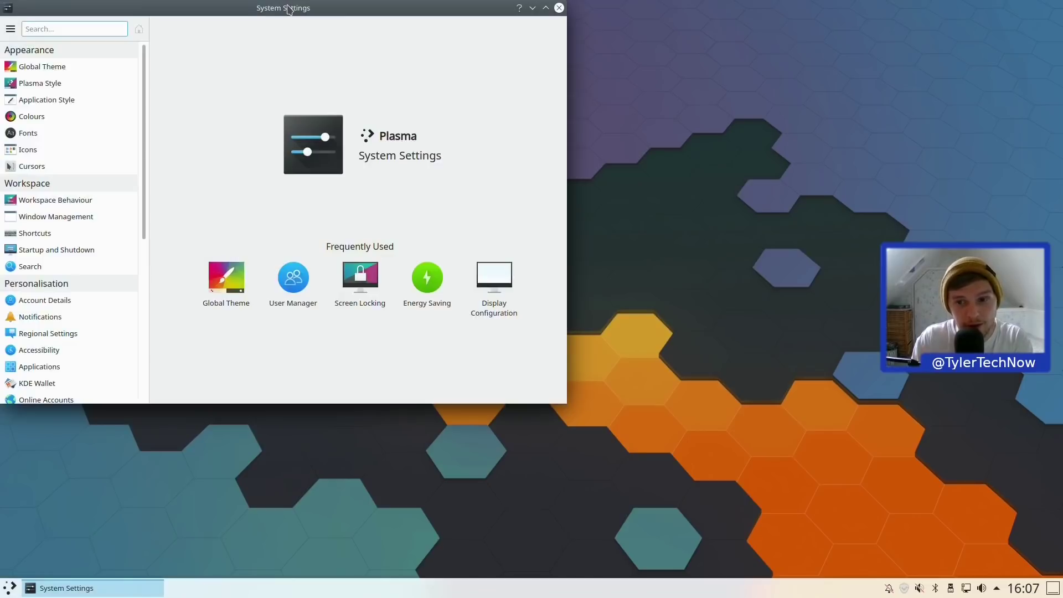
drag(288, 8, 528, 66)
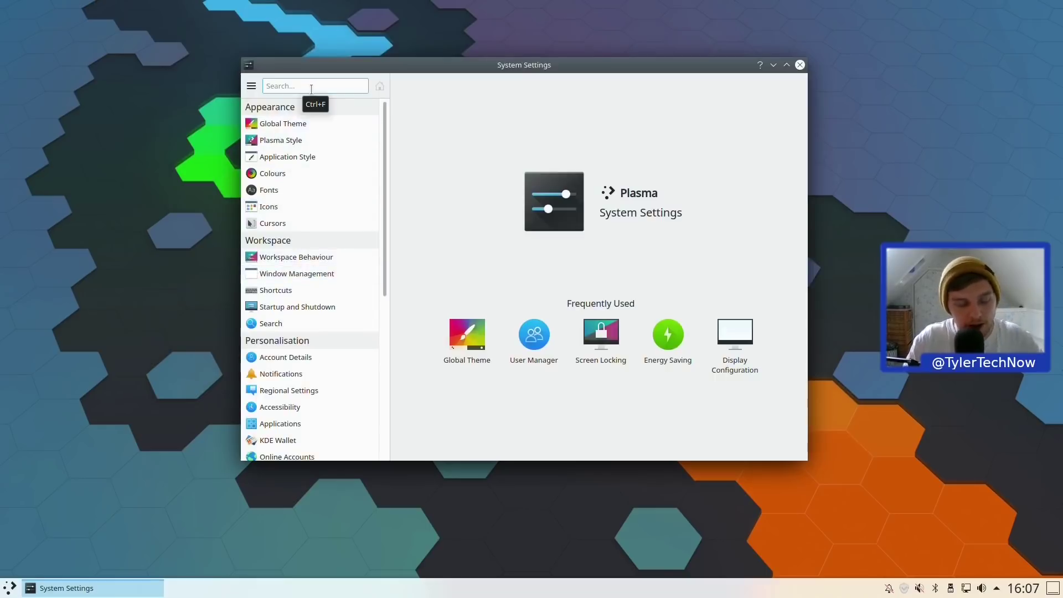
Find the General Behaviour settings by searching for doubl, and set and apply double-click to open files and folders
text(doubl)
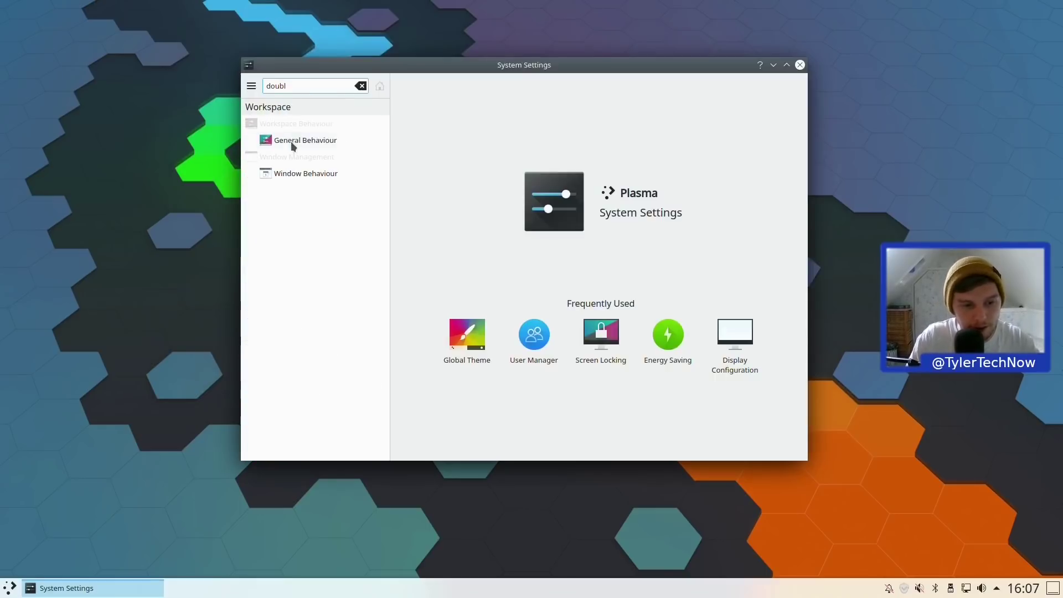
click(291, 143)
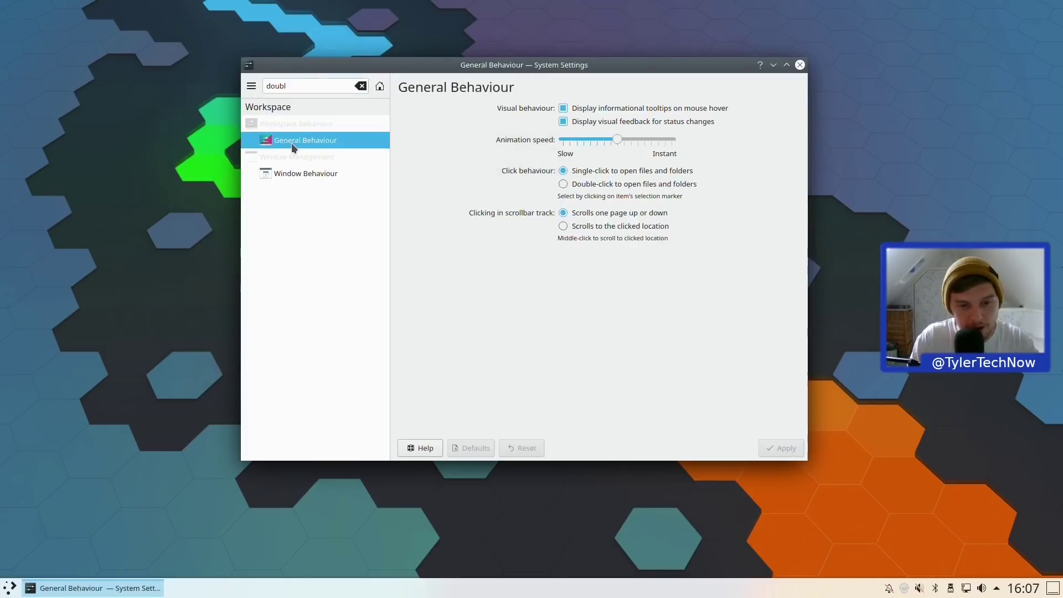
click(563, 185)
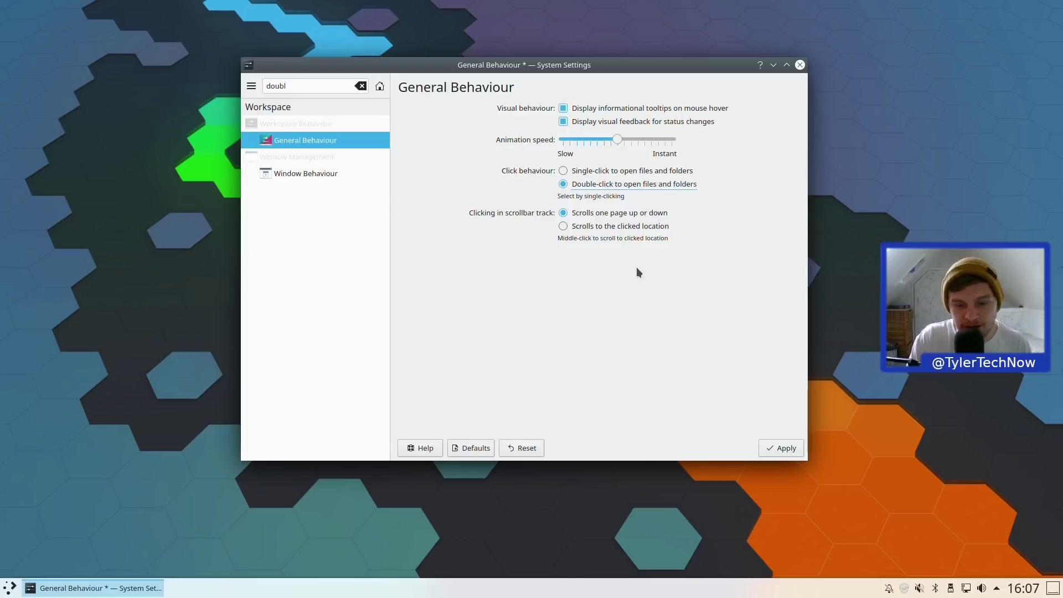
click(786, 450)
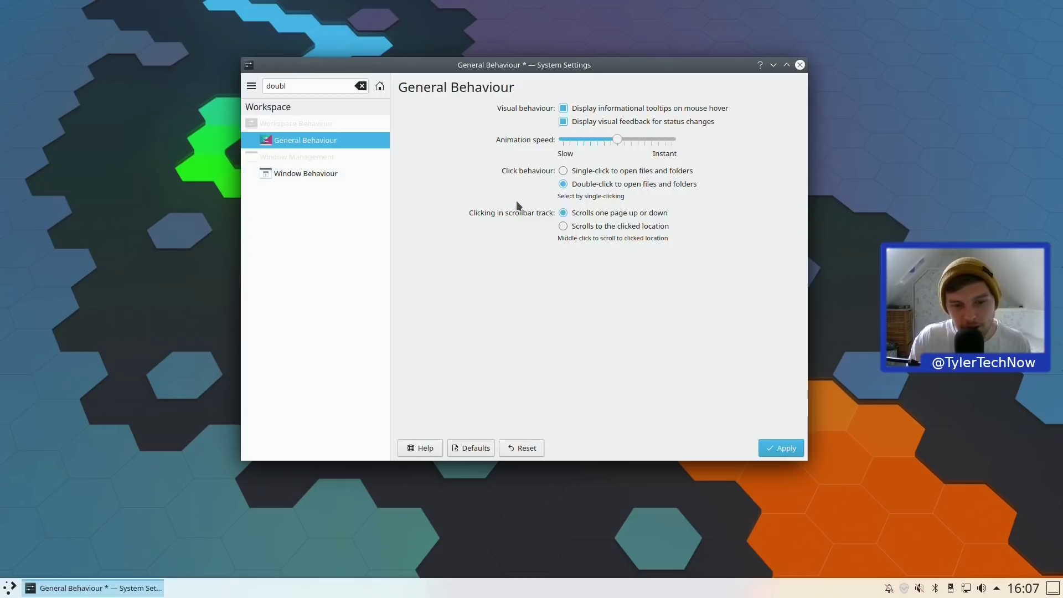
Search the settings for touch and open the Touchpad page, applying the pending General Behaviour changes
click(304, 88)
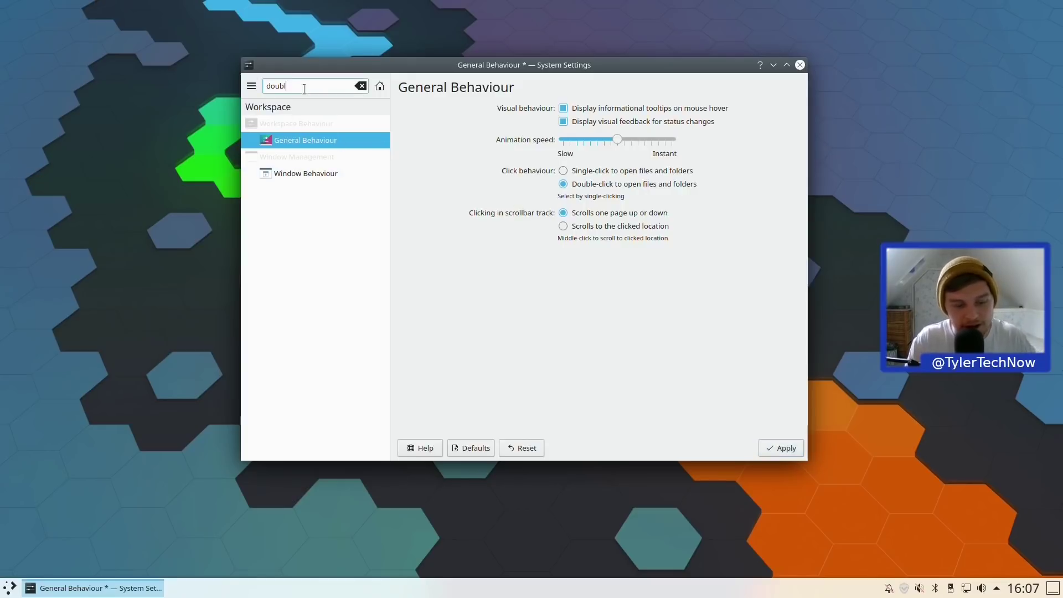
double_click(304, 89)
text(touch)
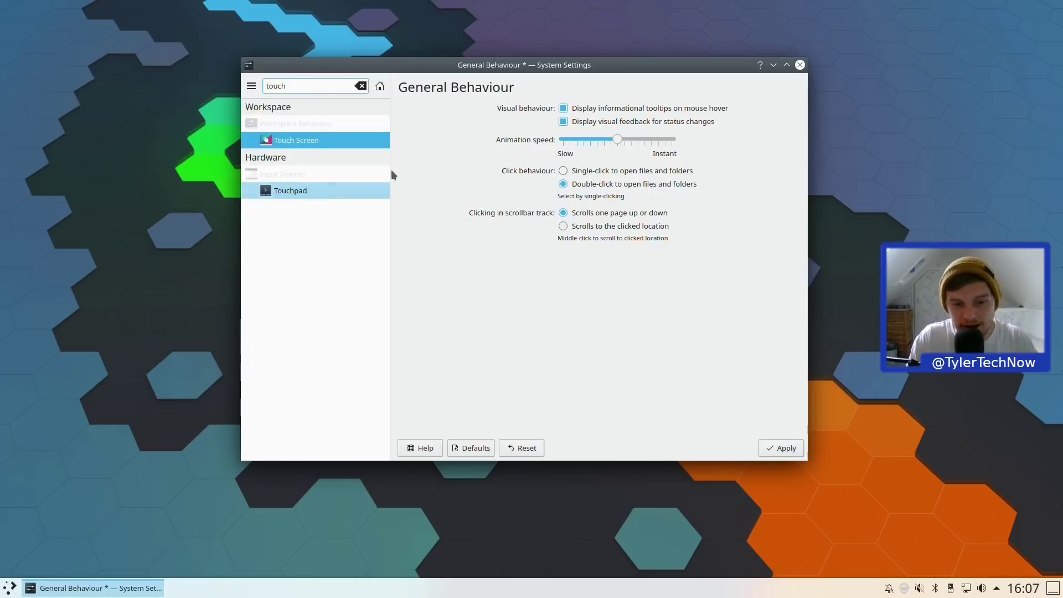
click(337, 191)
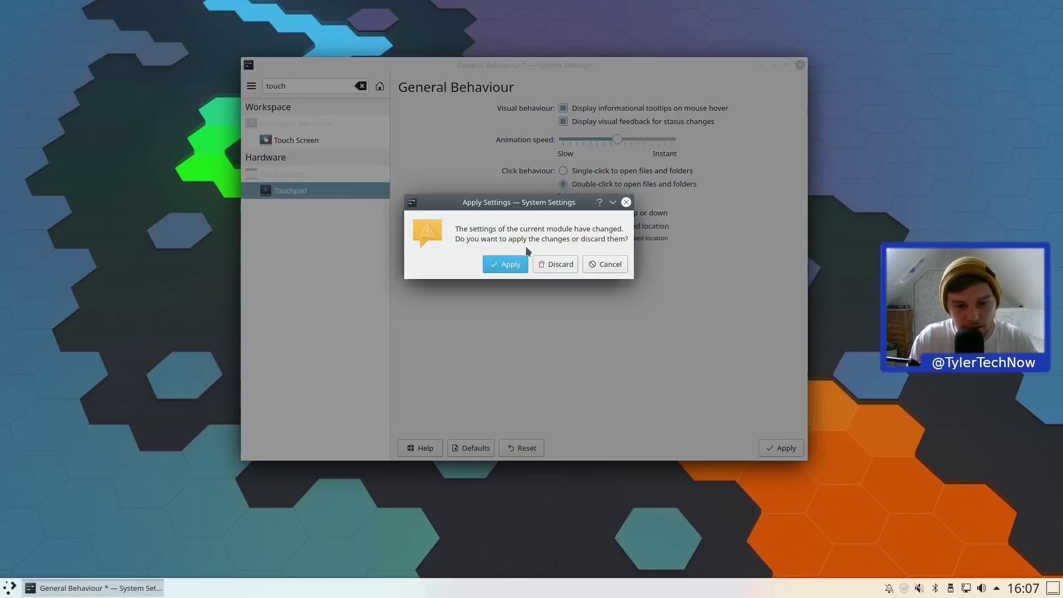
click(506, 265)
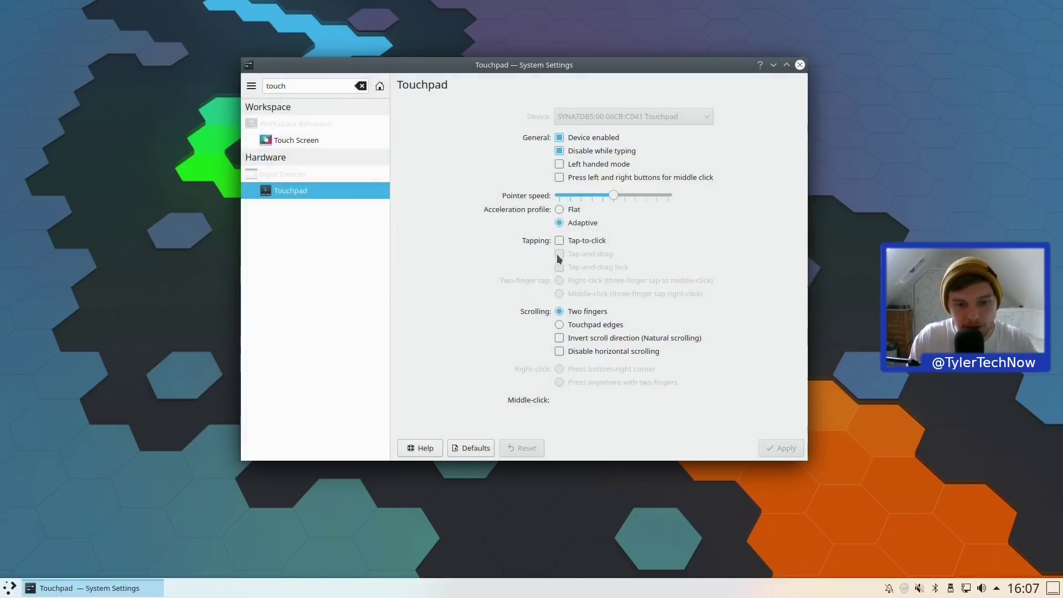
Enable tap-to-click for the touchpad, apply the change and close System Settings
click(559, 240)
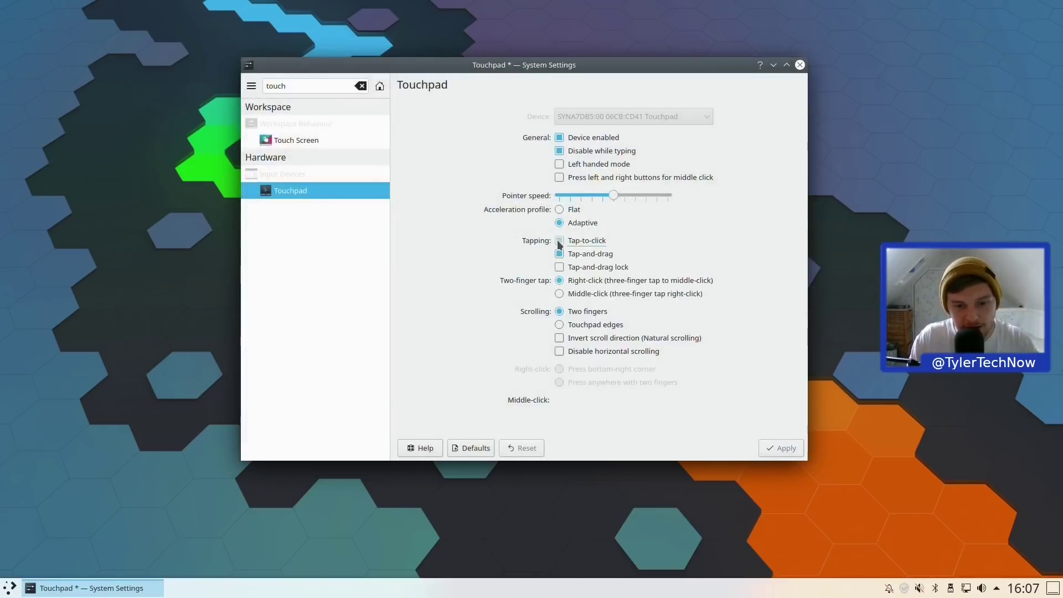
click(784, 450)
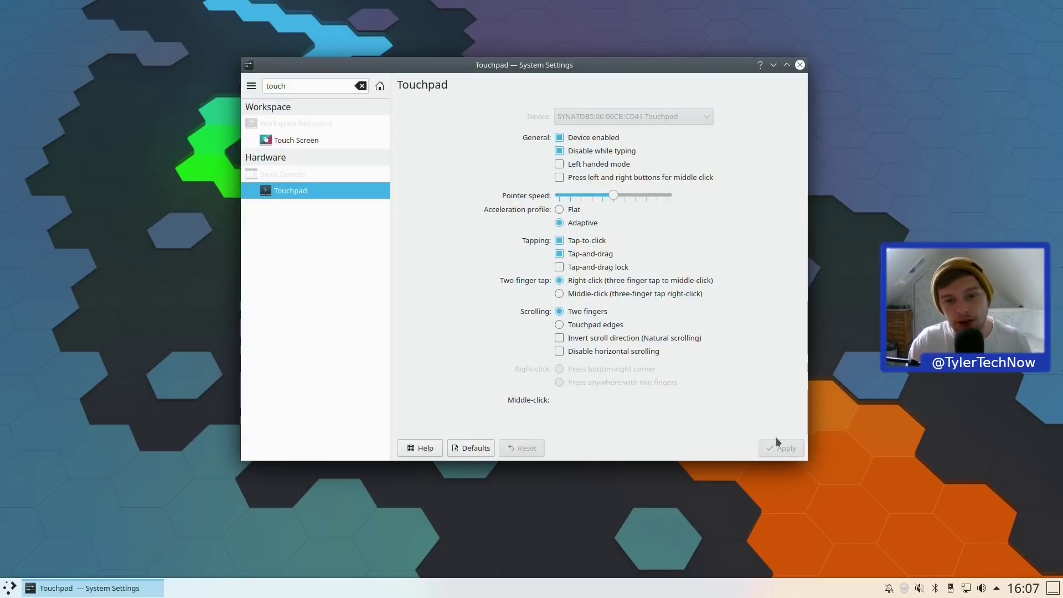
mouse_move(629, 65)
mouse_down()
mouse_move(674, 70)
mouse_move(619, 86)
mouse_move(598, 107)
mouse_move(631, 77)
mouse_up()
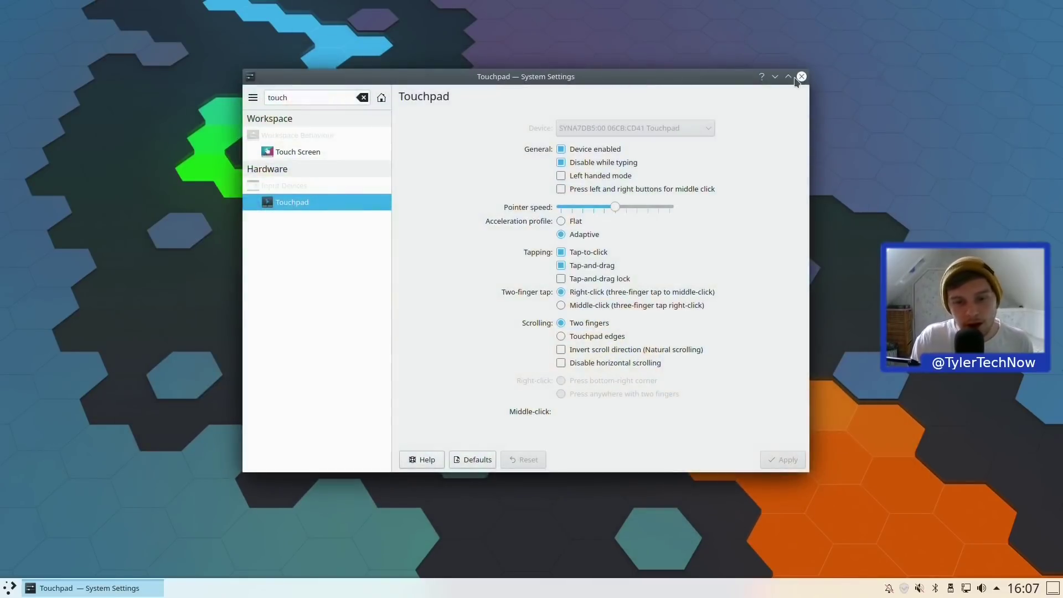
click(801, 77)
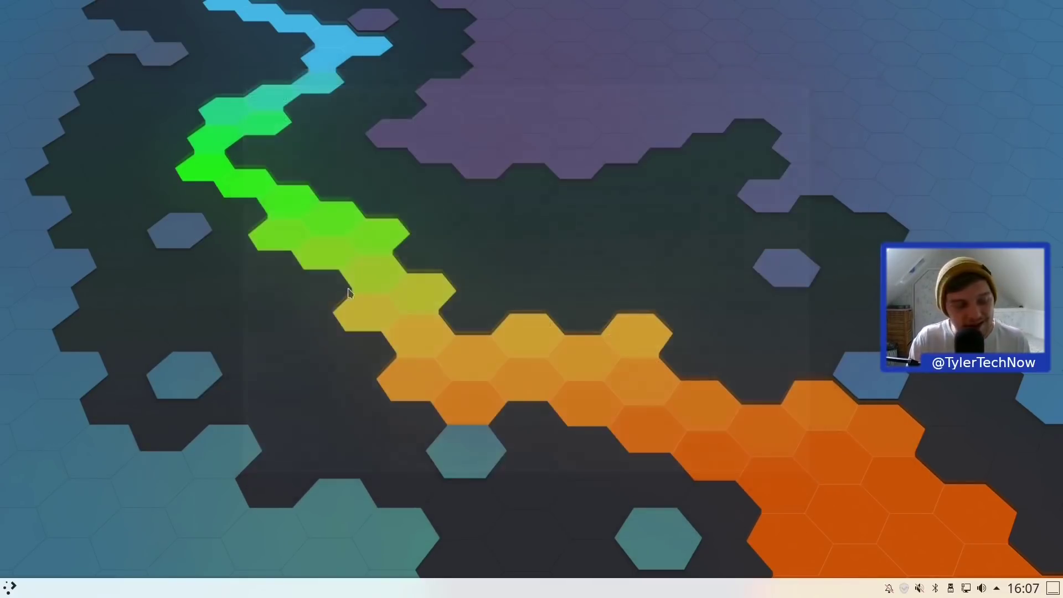
Open the application launcher and look through the applications in the Development category
click(10, 590)
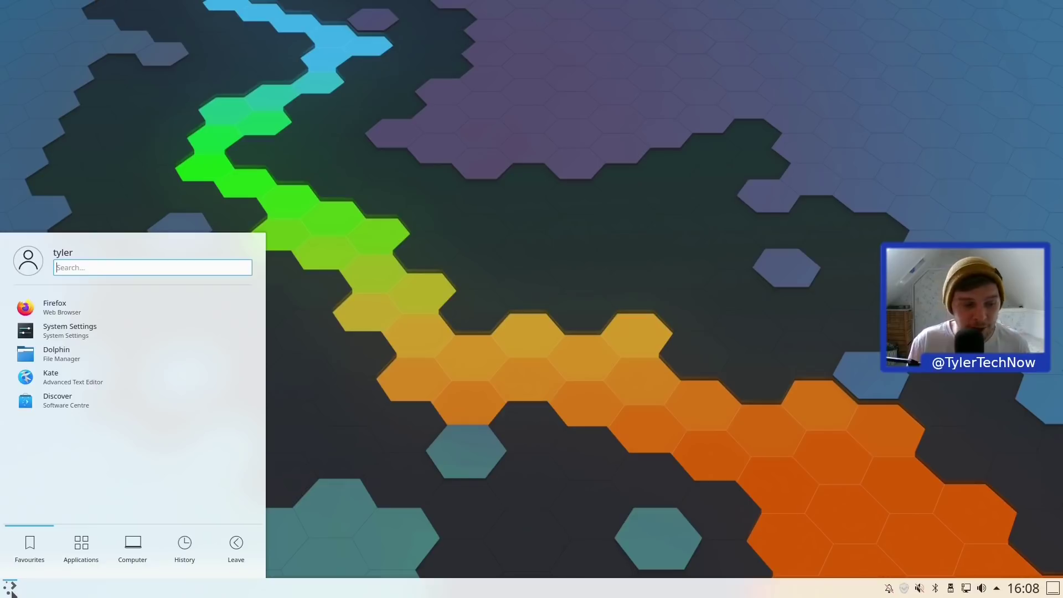
click(81, 545)
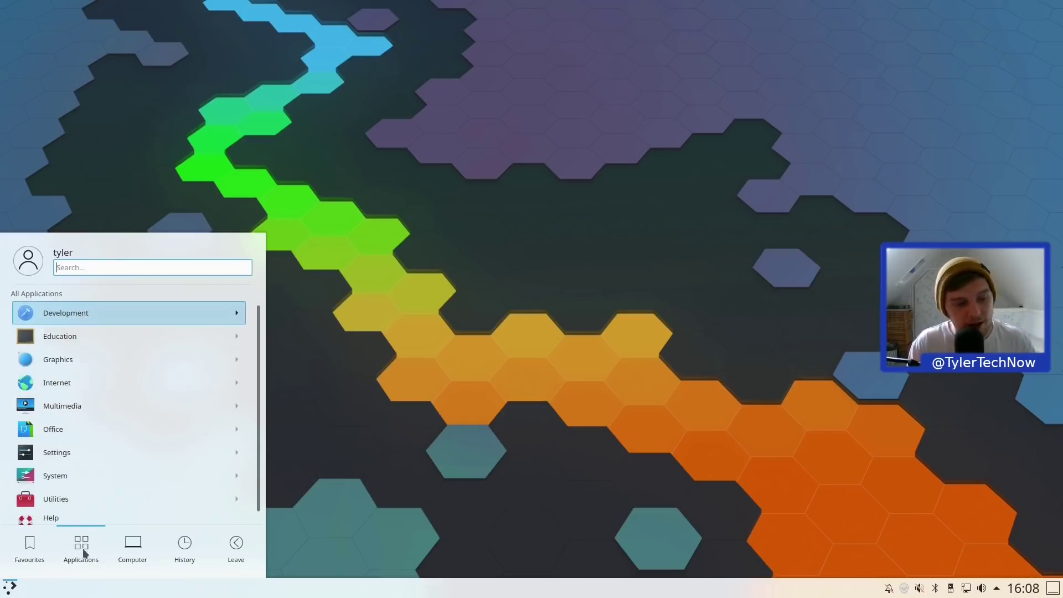
click(154, 301)
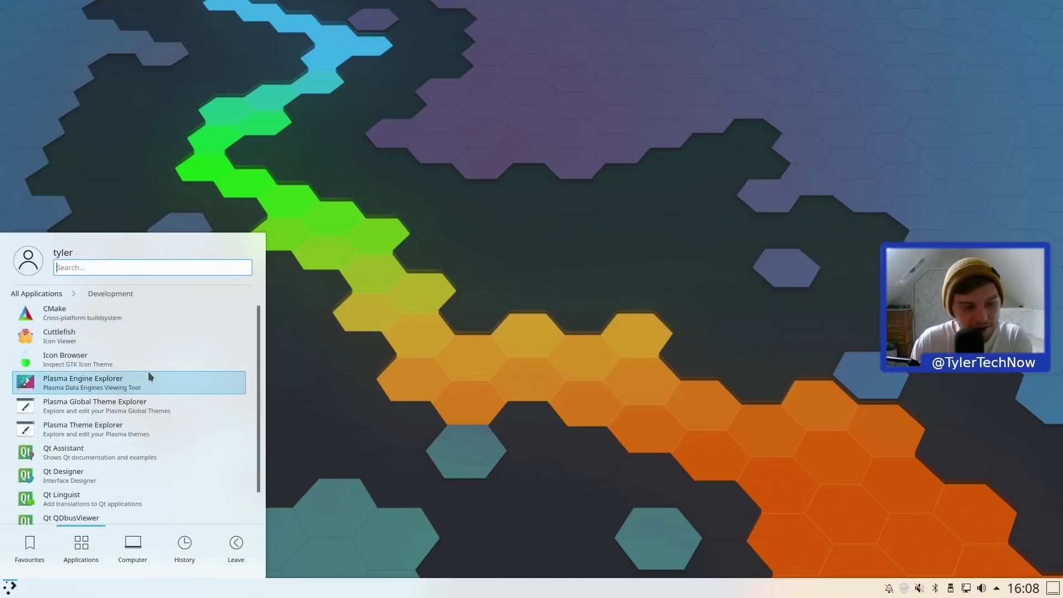
scroll(148, 371, down, 1)
scroll(148, 370, up, 1)
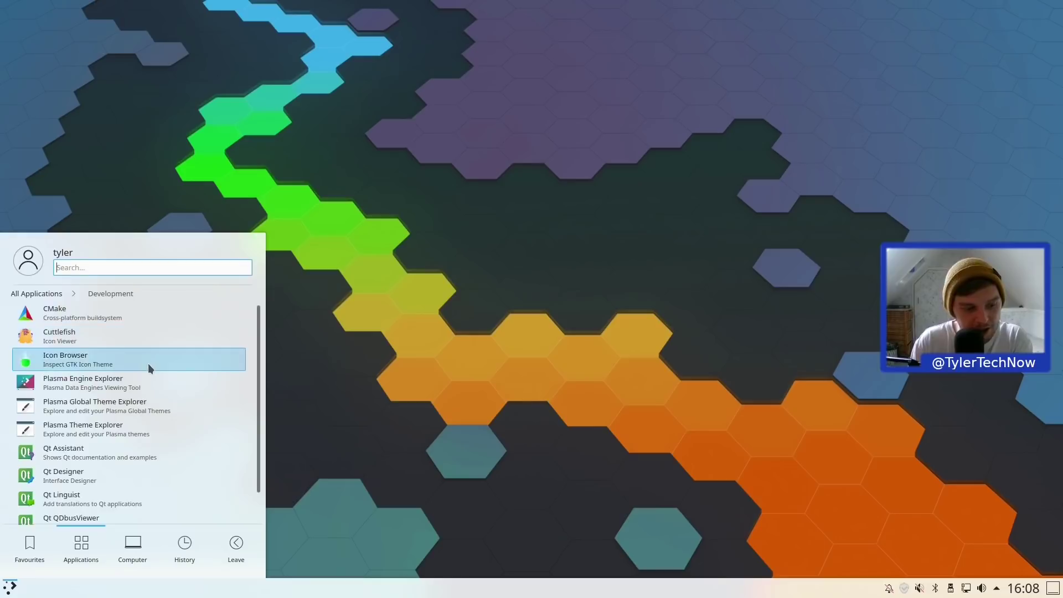
scroll(153, 392, down, 1)
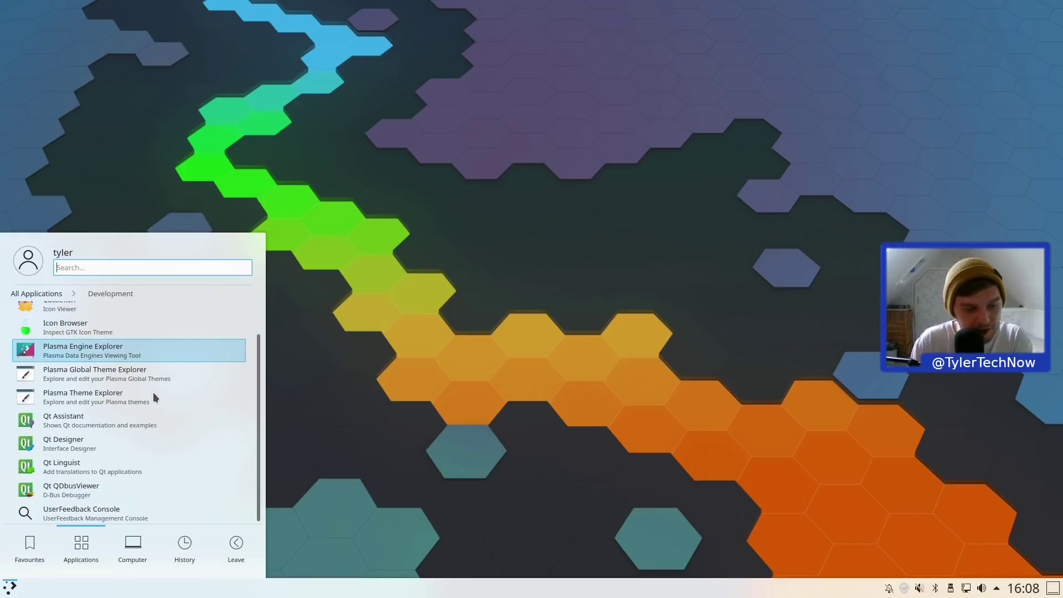
Examine the Education category of the application launcher, including its Science subcategory
click(42, 288)
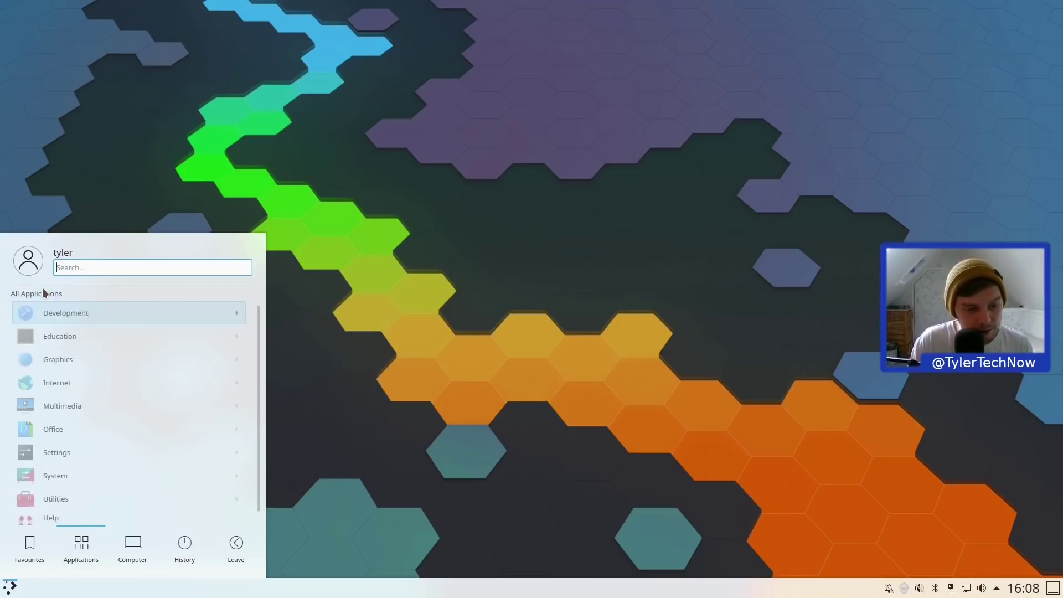
click(54, 332)
click(85, 312)
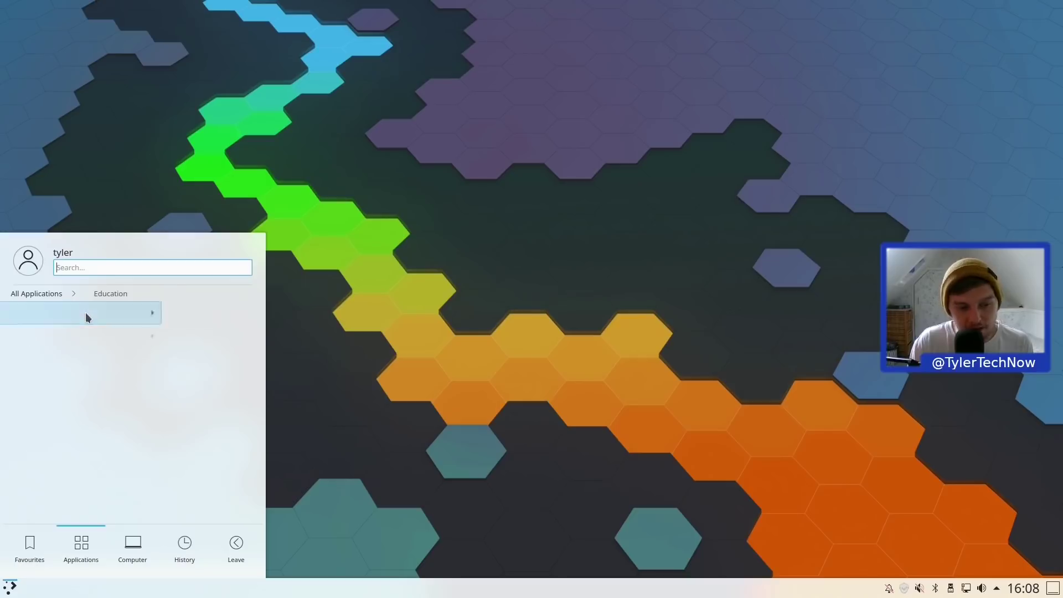
click(121, 291)
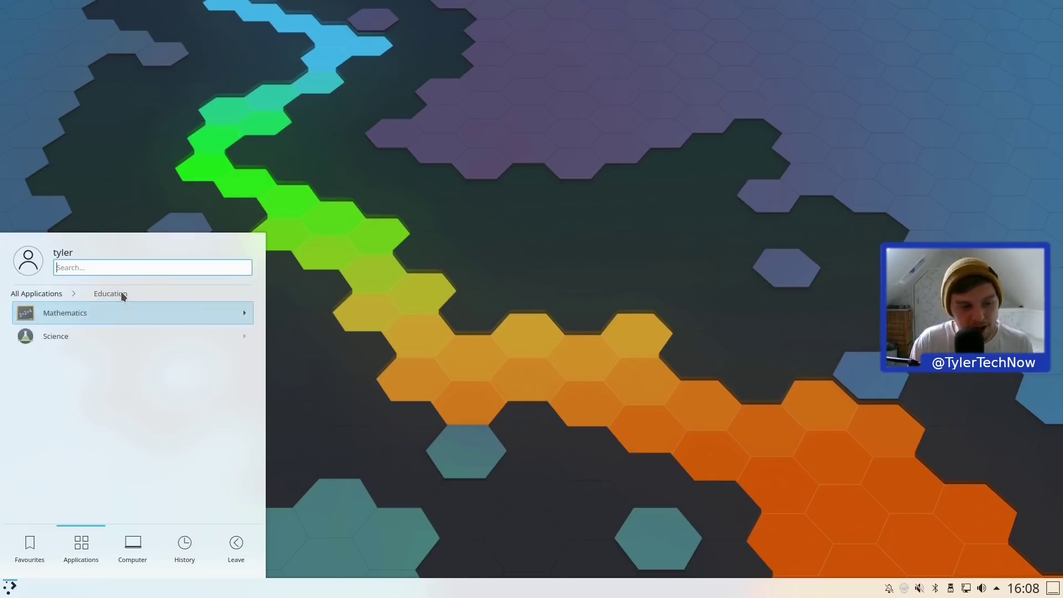
click(81, 332)
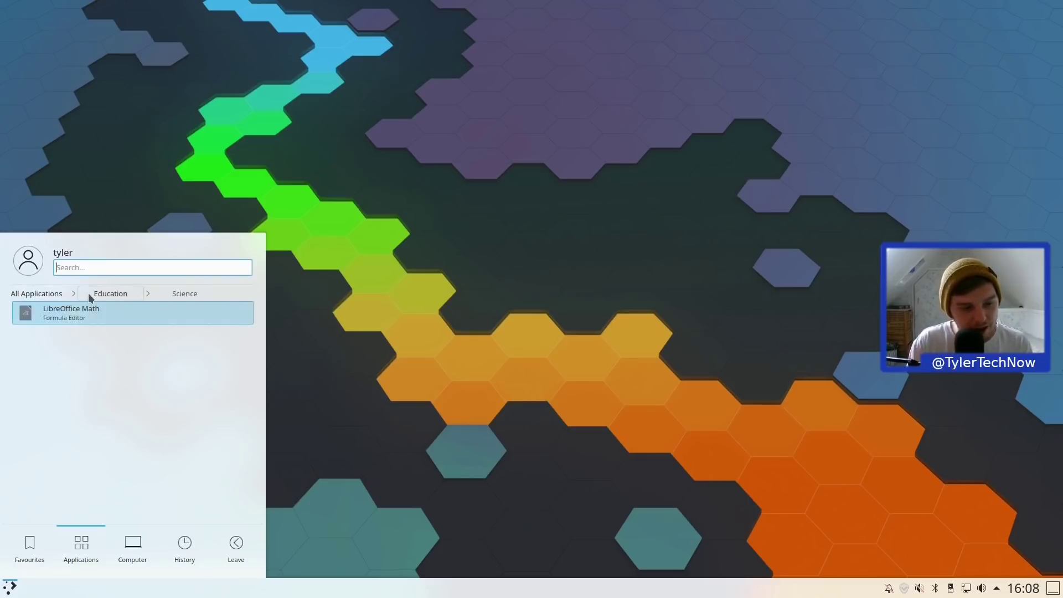
Examine the Graphics category of the application launcher, including its More Applications group
click(50, 292)
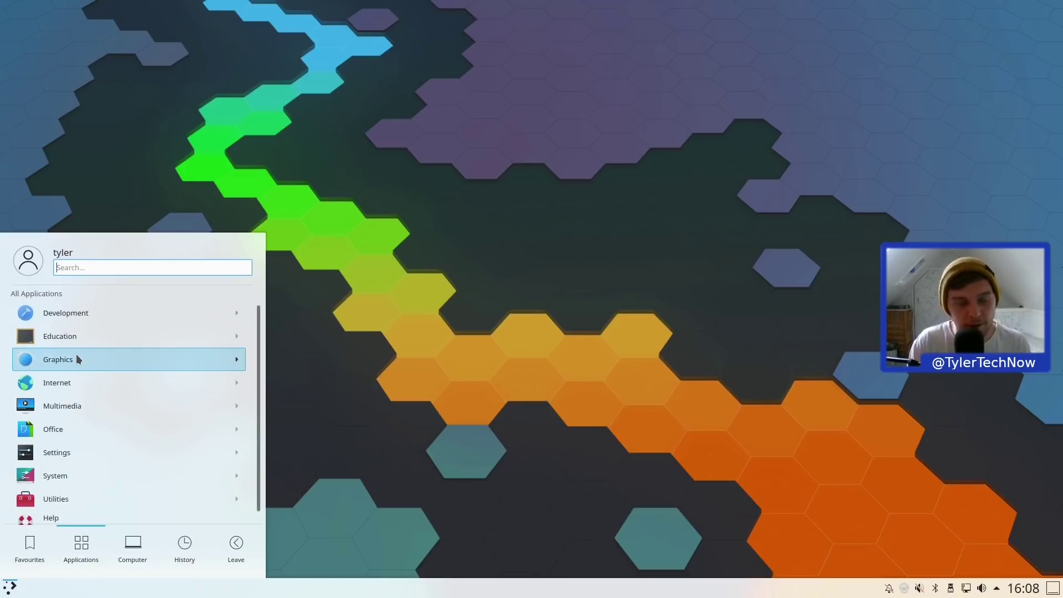
click(77, 358)
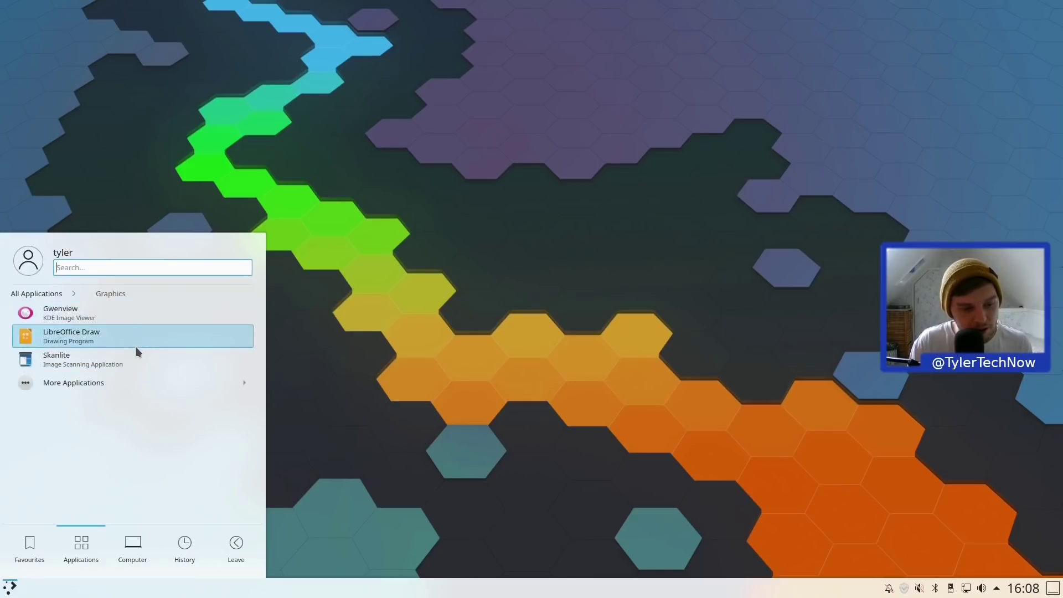
click(129, 383)
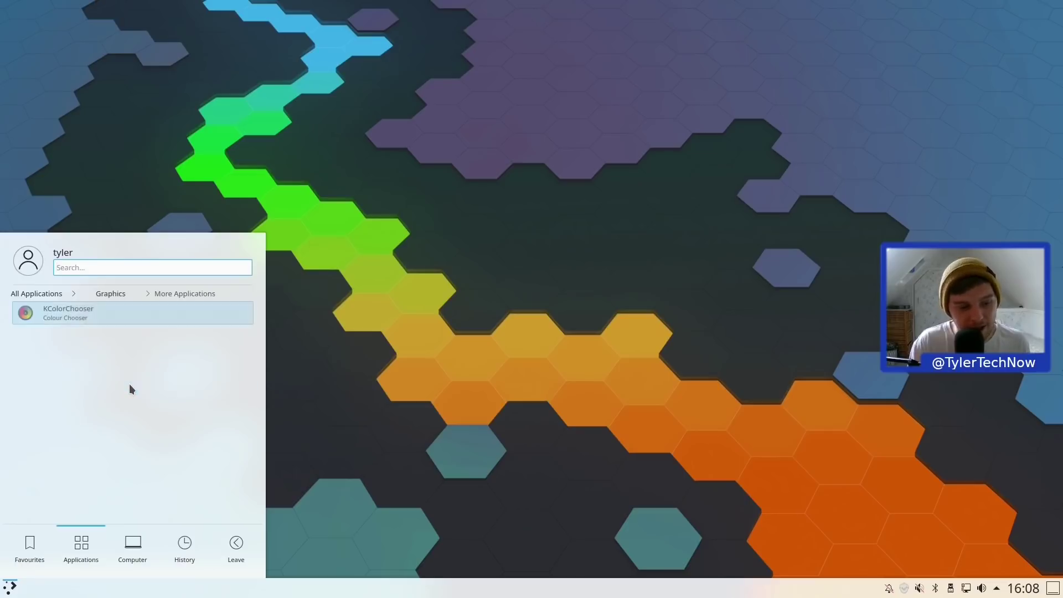
click(112, 294)
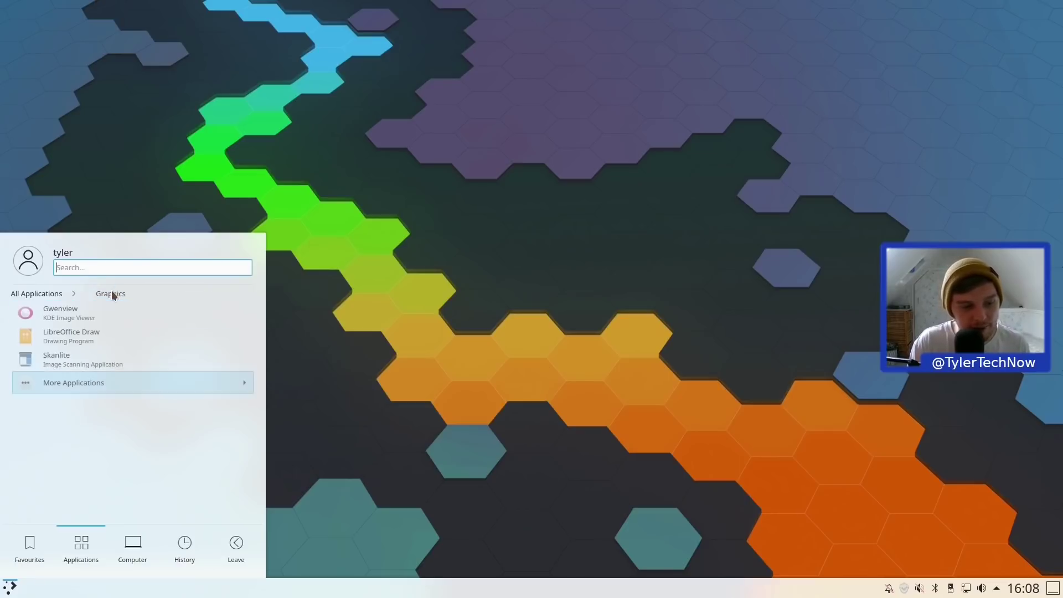
Examine the launcher's Internet category, search the launcher for konq, and clear the search
click(55, 298)
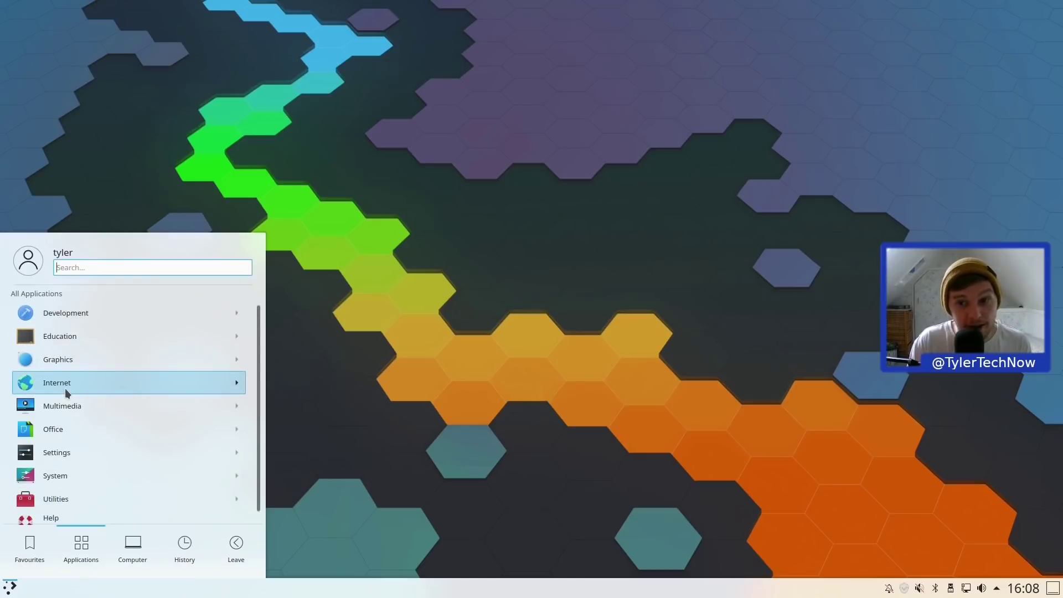
click(65, 387)
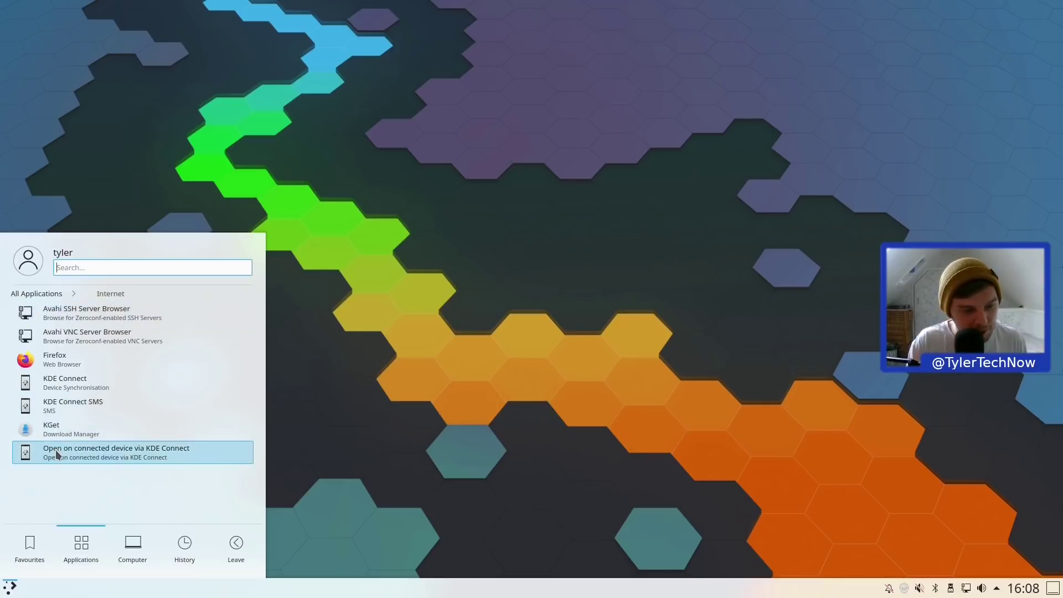
text(konq)
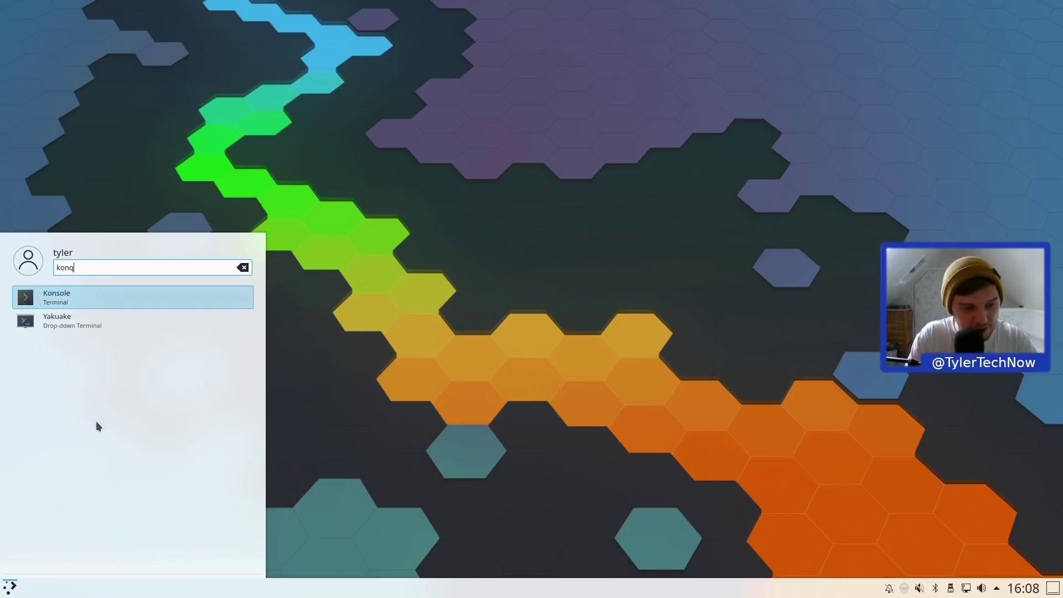
key(BackSpace)
key(BackSpace)
key(BackSpace)
key(BackSpace)
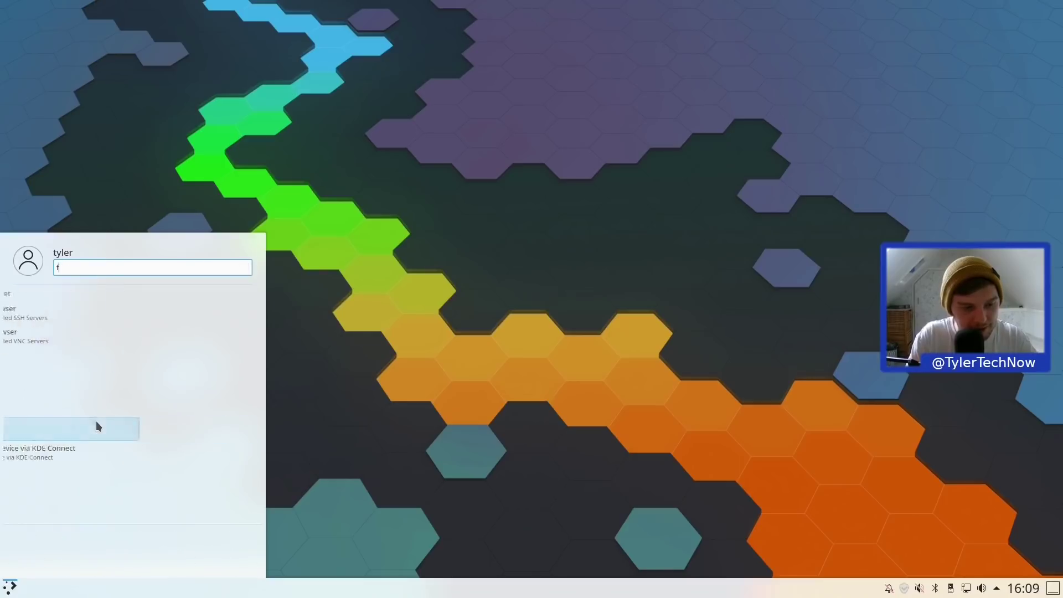
text(fa)
key(BackSpace)
key(BackSpace)
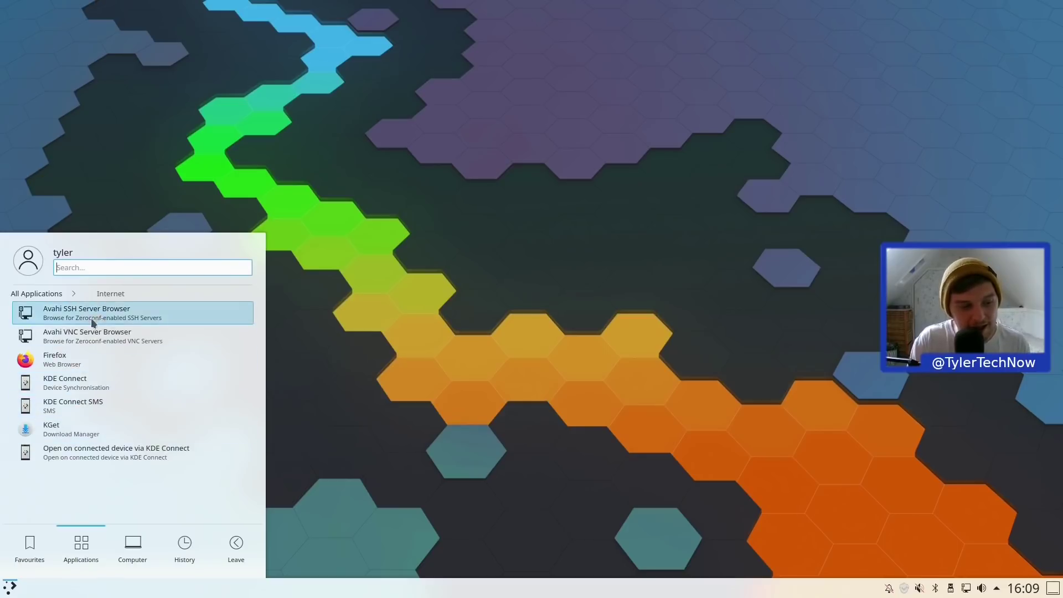
Examine the Multimedia category of the application launcher, from the audio utilities to the video editors and media players
click(41, 295)
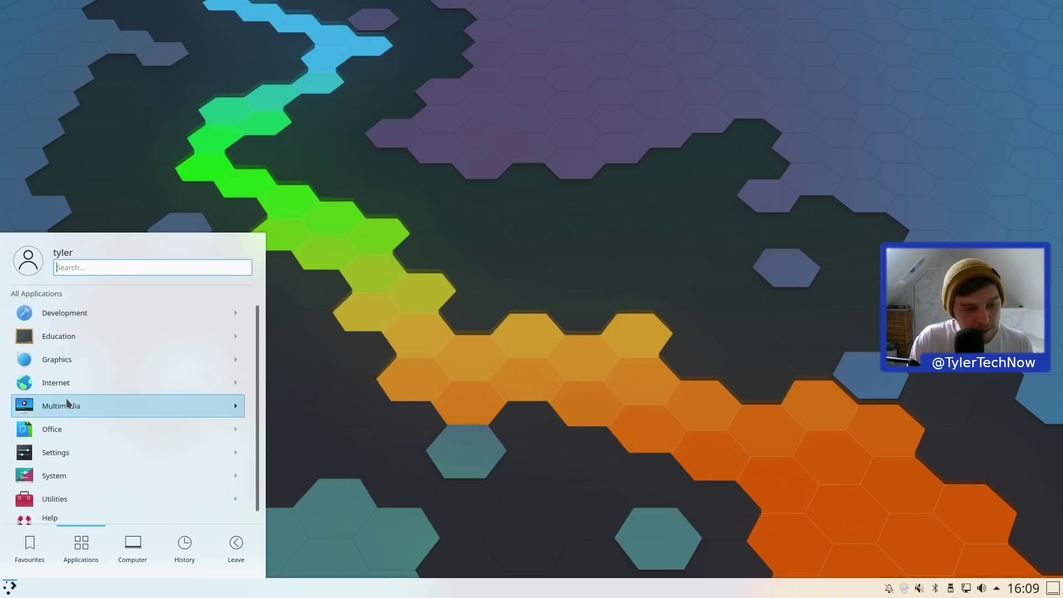
click(65, 398)
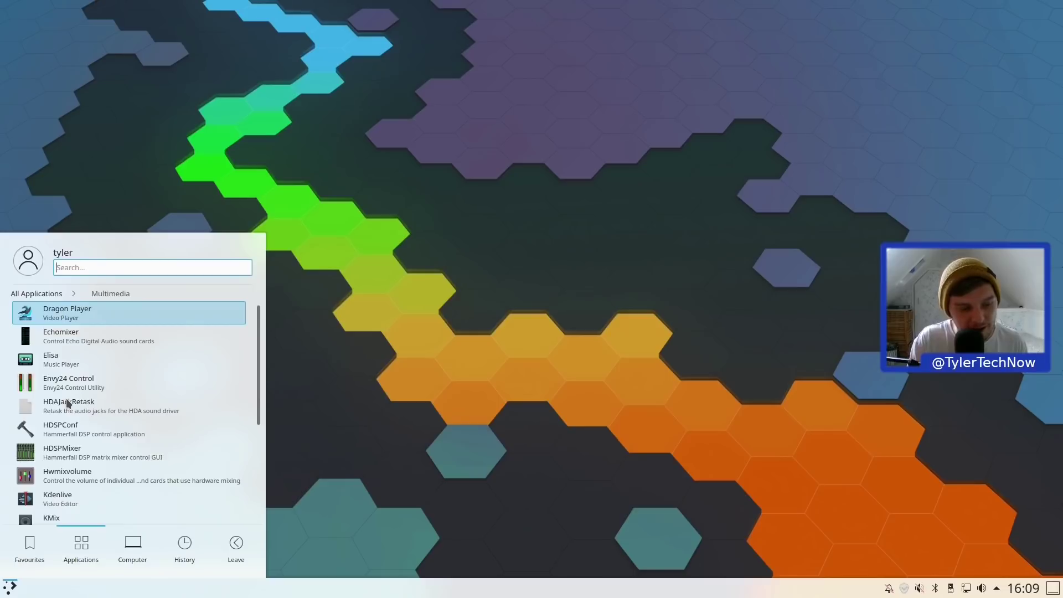
scroll(67, 403, down, 3)
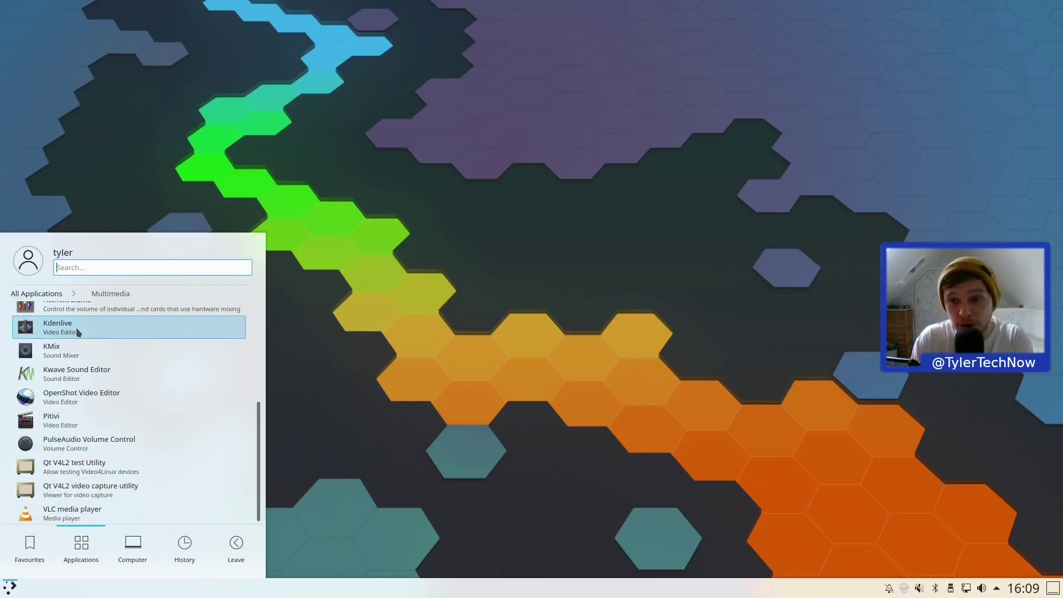
scroll(77, 331, up, 2)
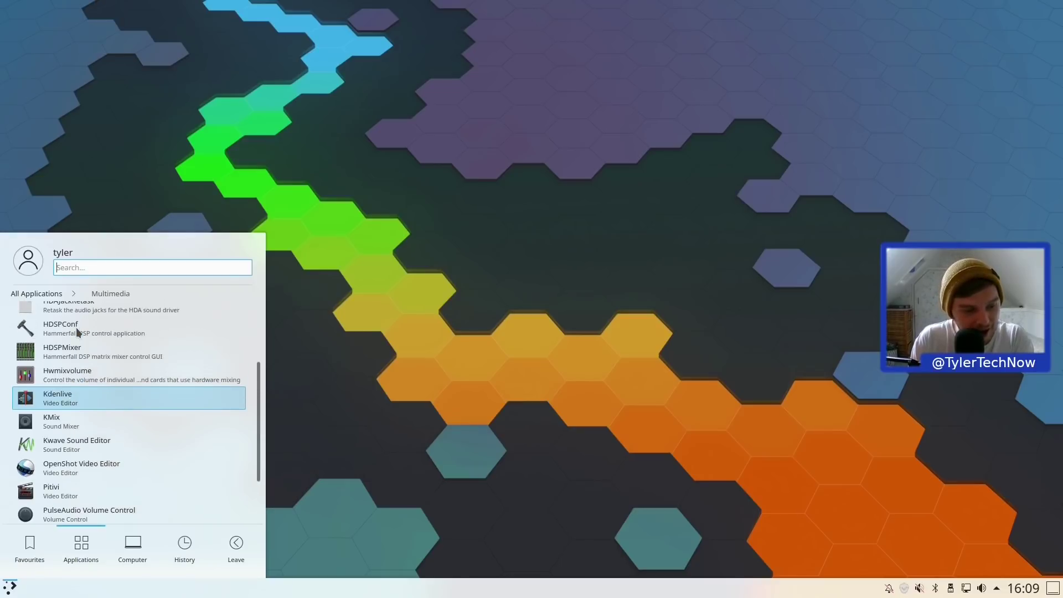
scroll(77, 331, up, 1)
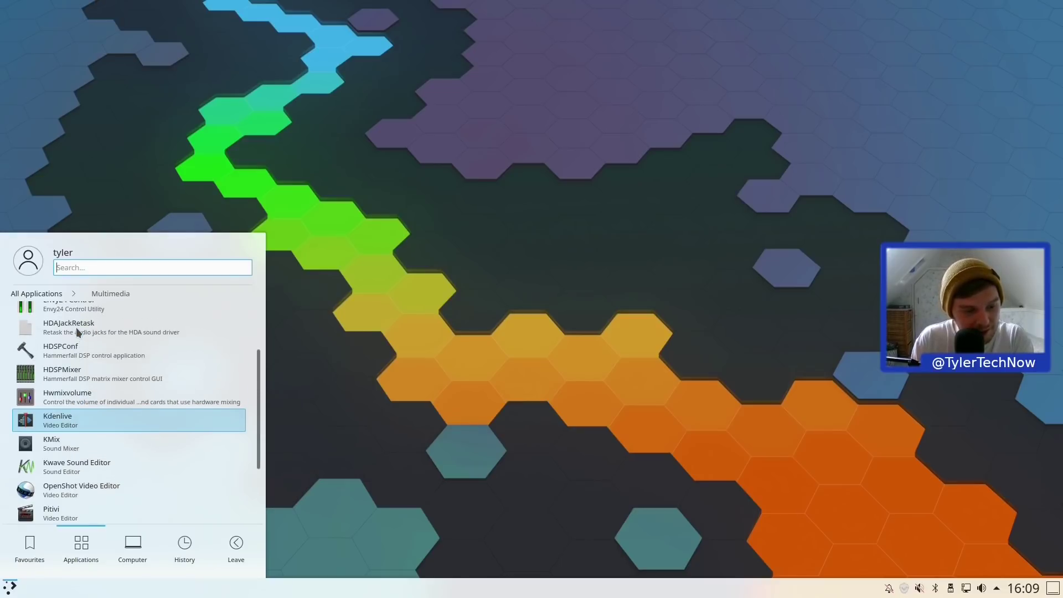
scroll(78, 333, up, 1)
scroll(78, 332, up, 1)
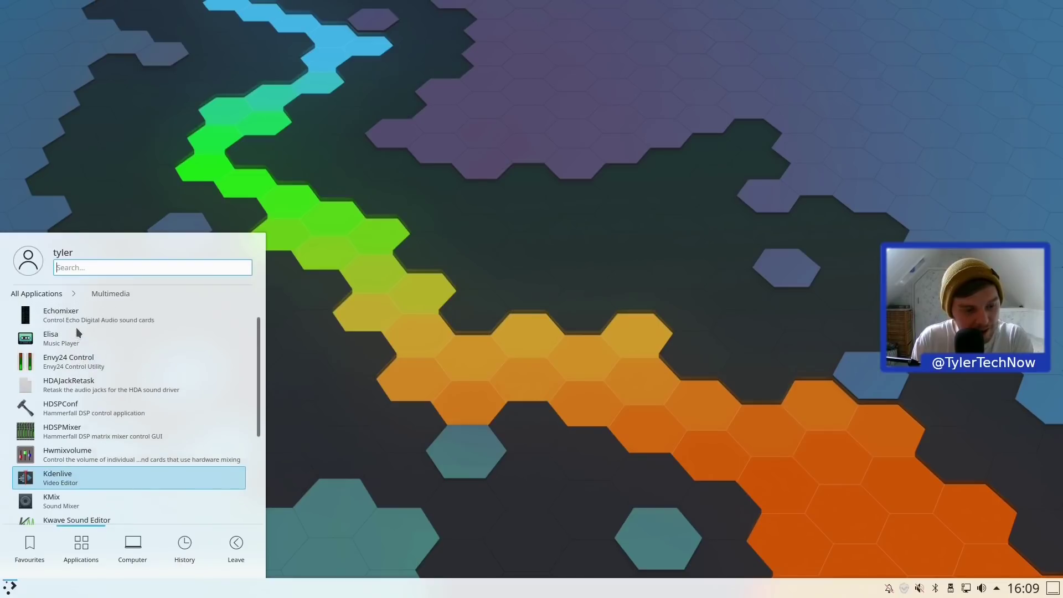
Open the Elisa music player, move its window towards the middle of the desktop, and close it
click(72, 334)
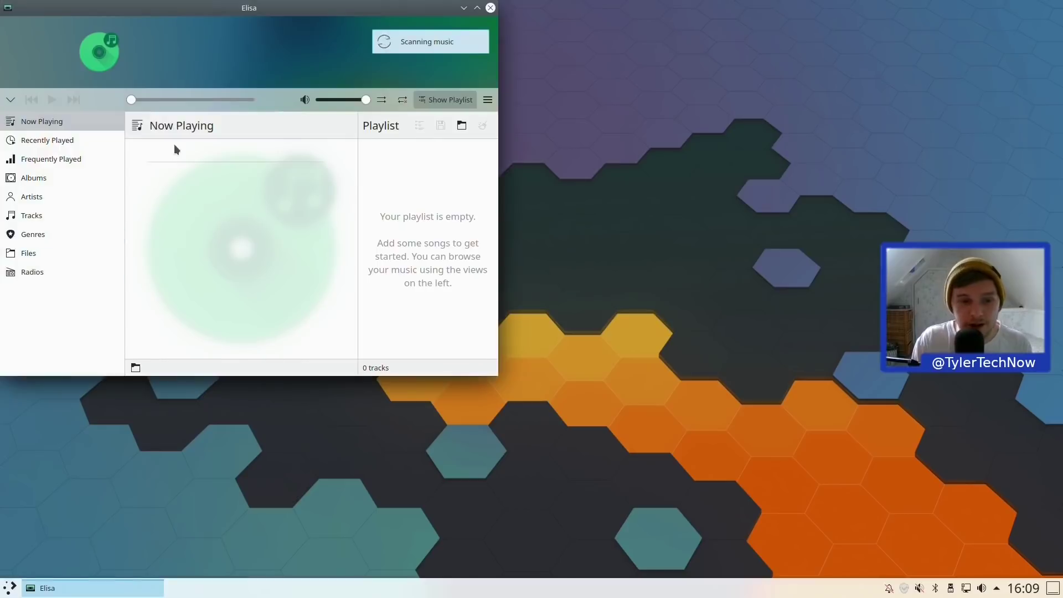
drag(259, 6, 512, 52)
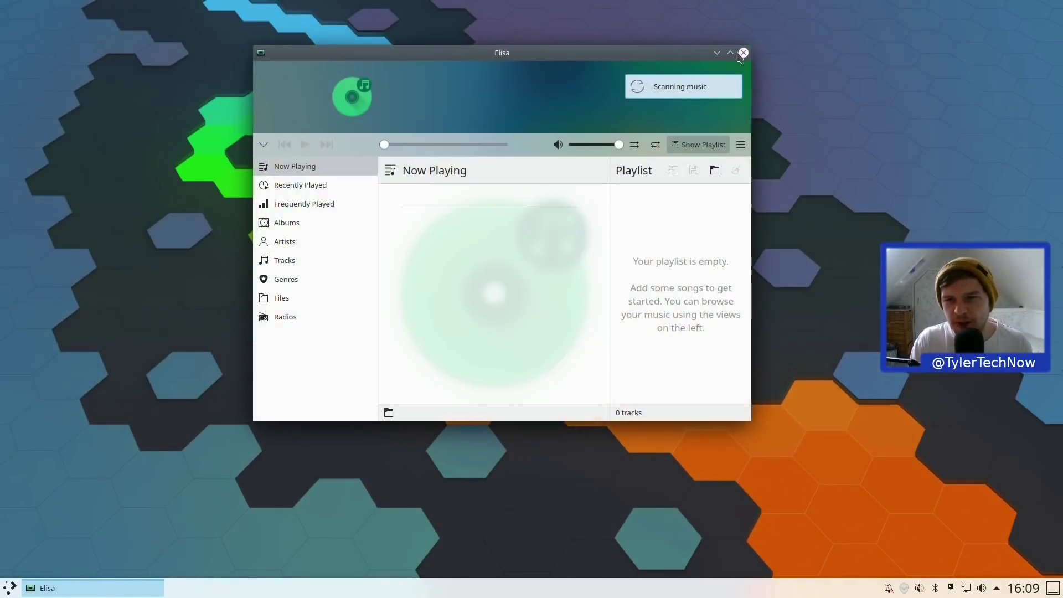
click(743, 53)
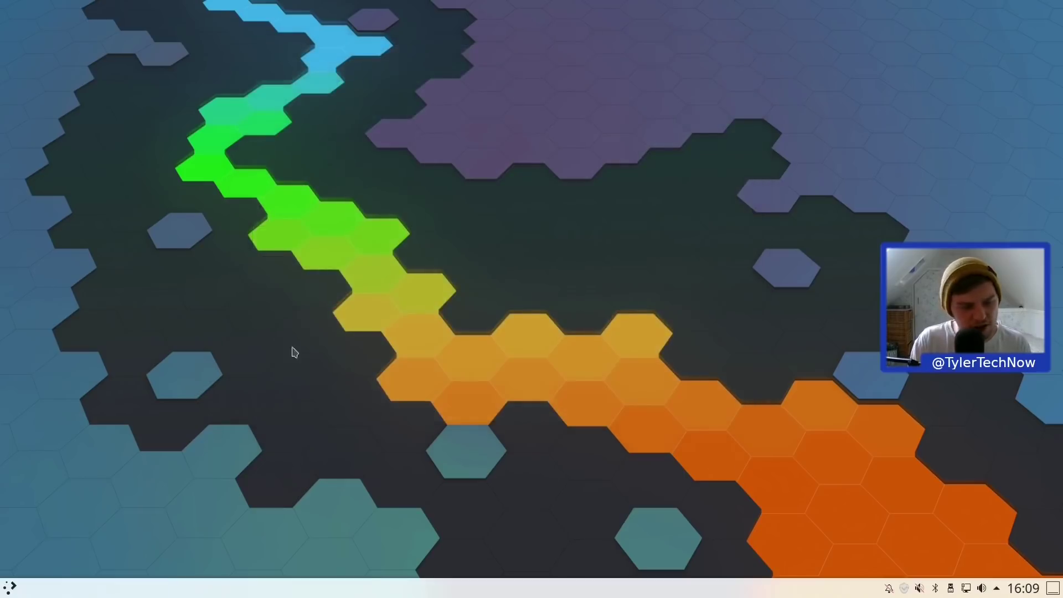
Reopen the application launcher, revisit the Multimedia category, and return to the list of all applications
click(9, 587)
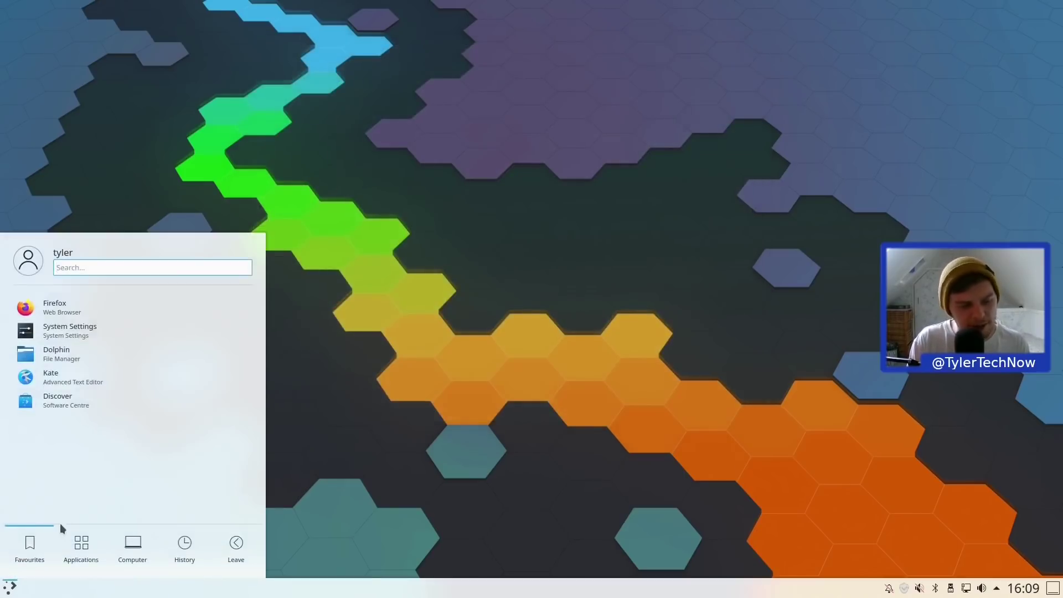
click(79, 549)
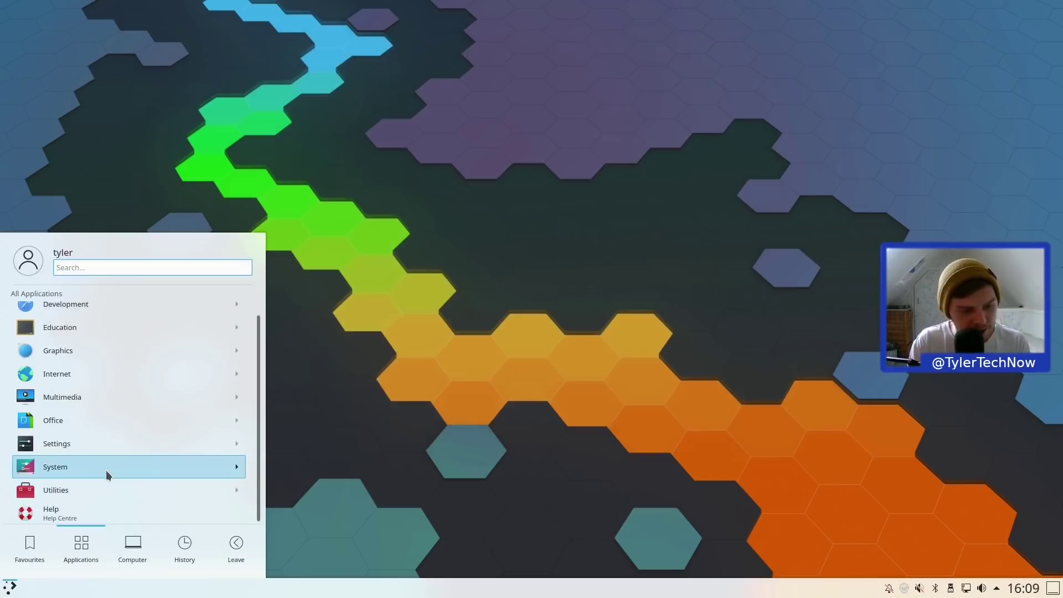
click(118, 401)
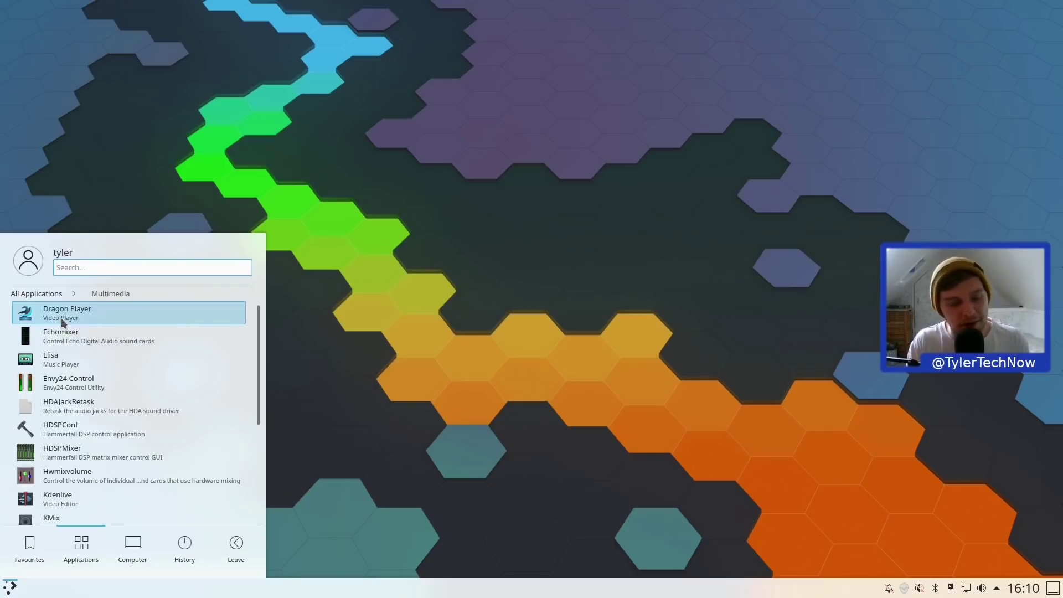
click(58, 293)
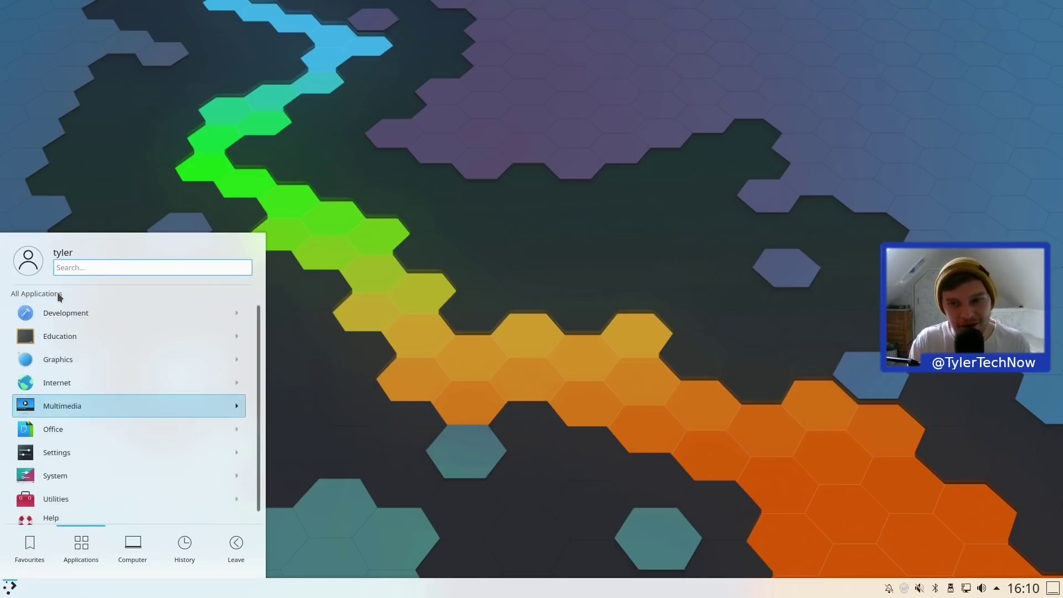
Launch LibreOffice Writer from the Office category and turn off showing tips on startup
click(61, 426)
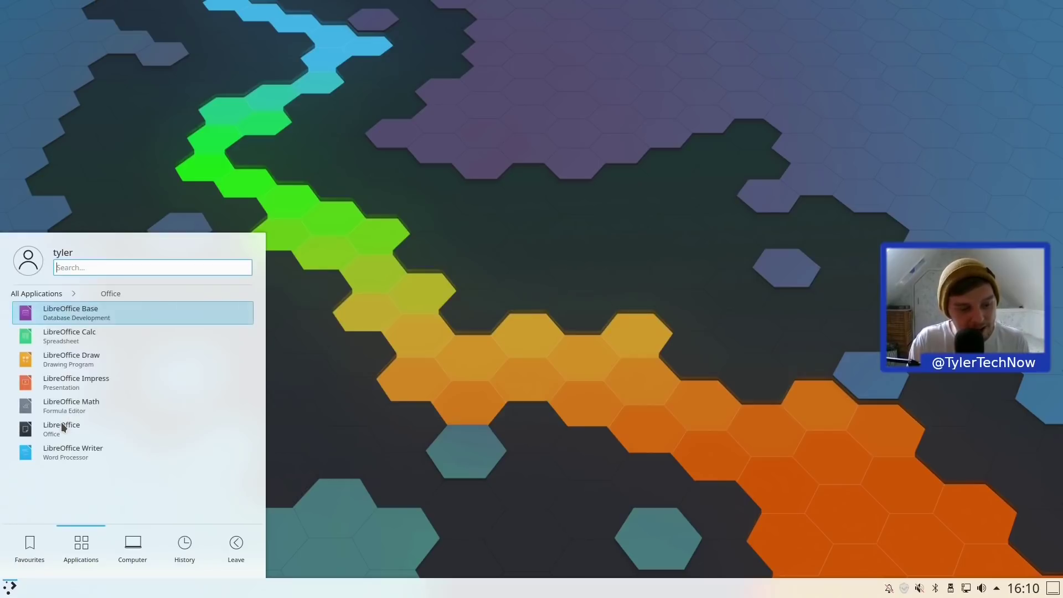
click(83, 448)
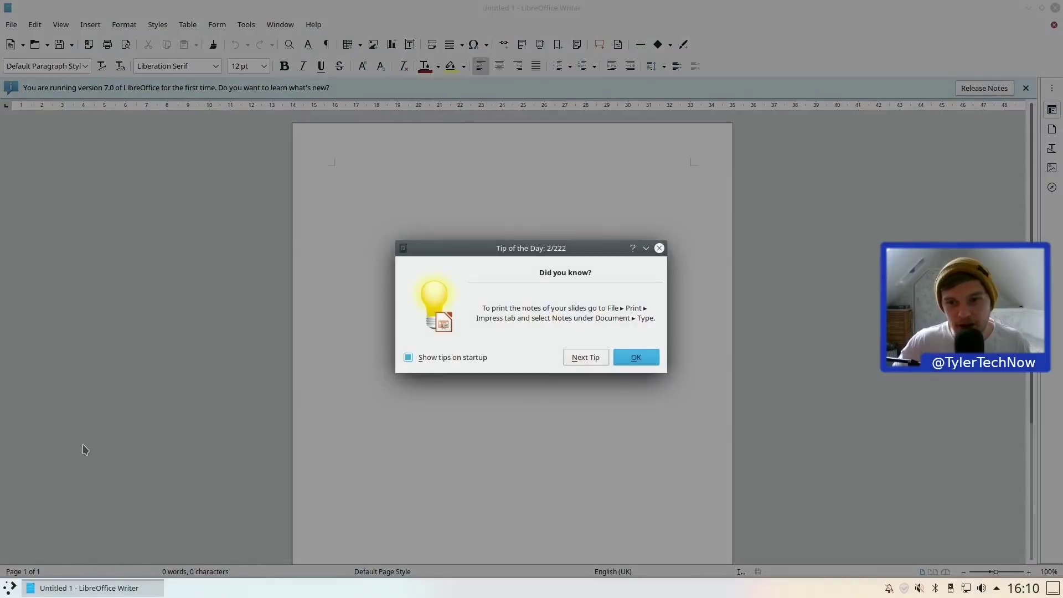
click(432, 355)
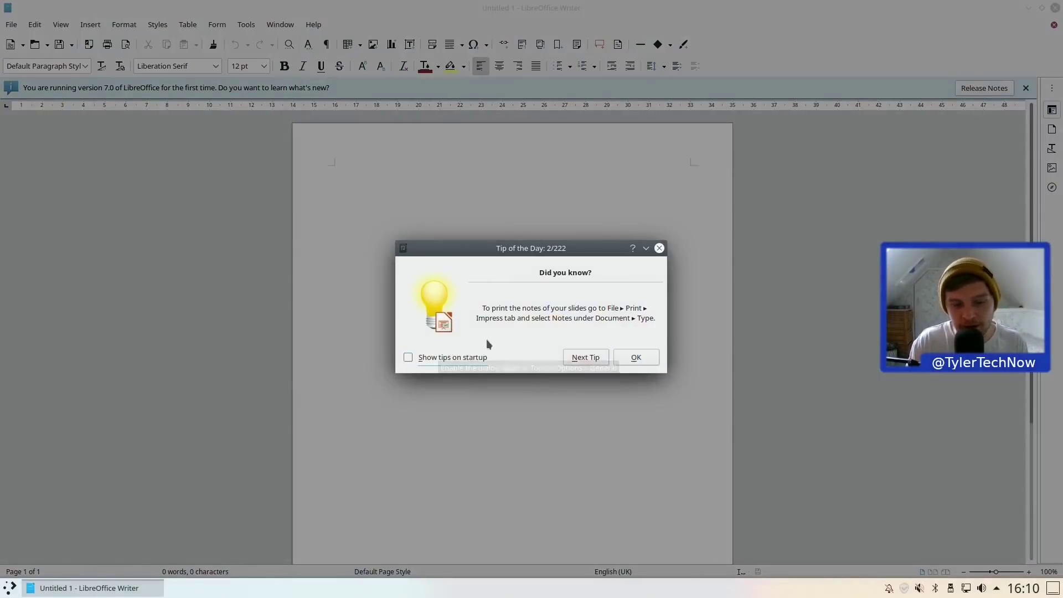
click(635, 357)
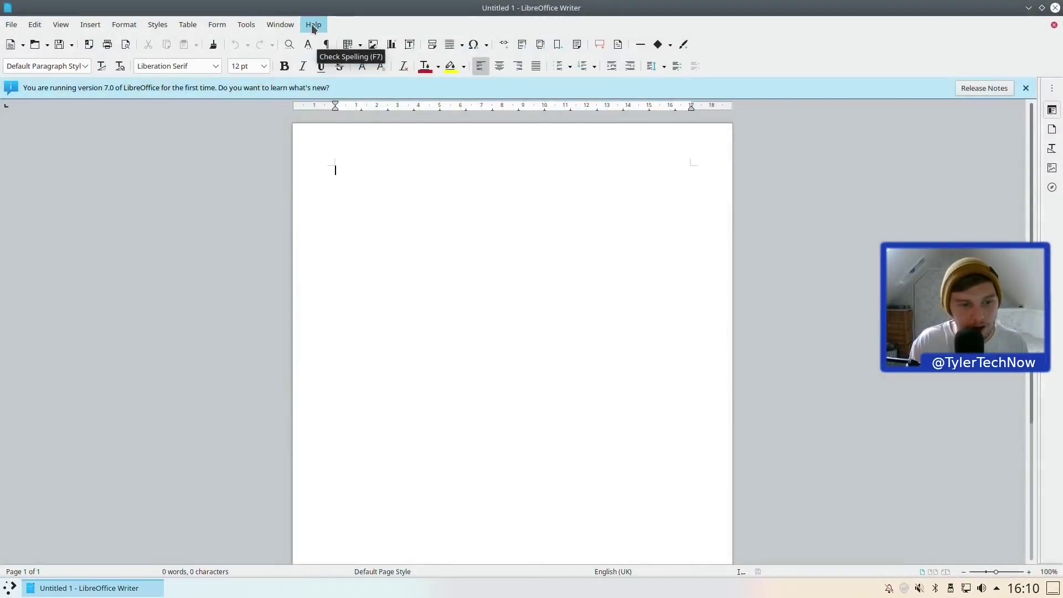
View the About LibreOffice information to check the version, and close the dialog
click(313, 25)
click(360, 199)
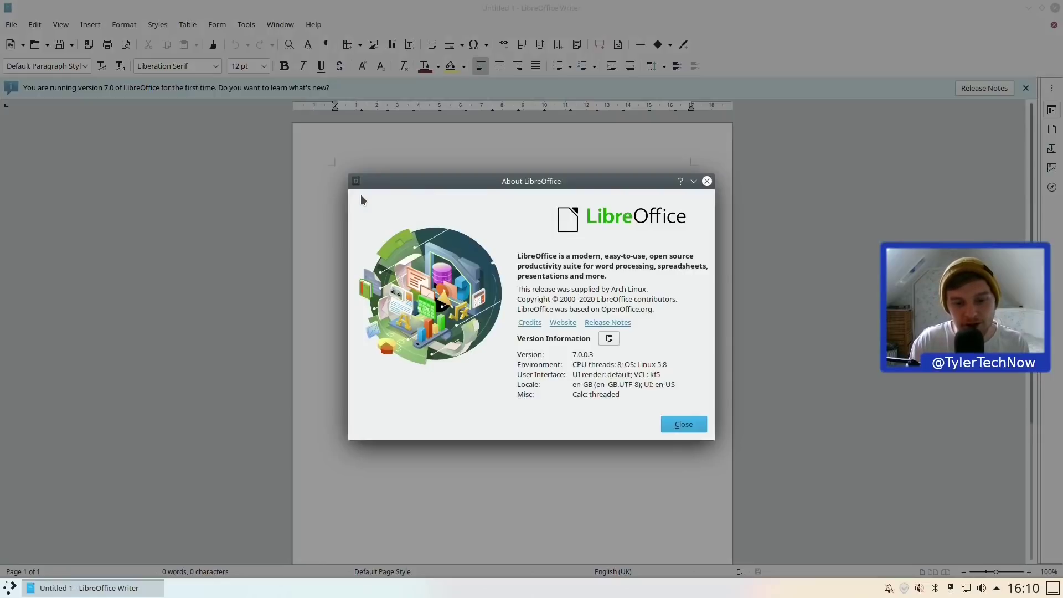
click(682, 424)
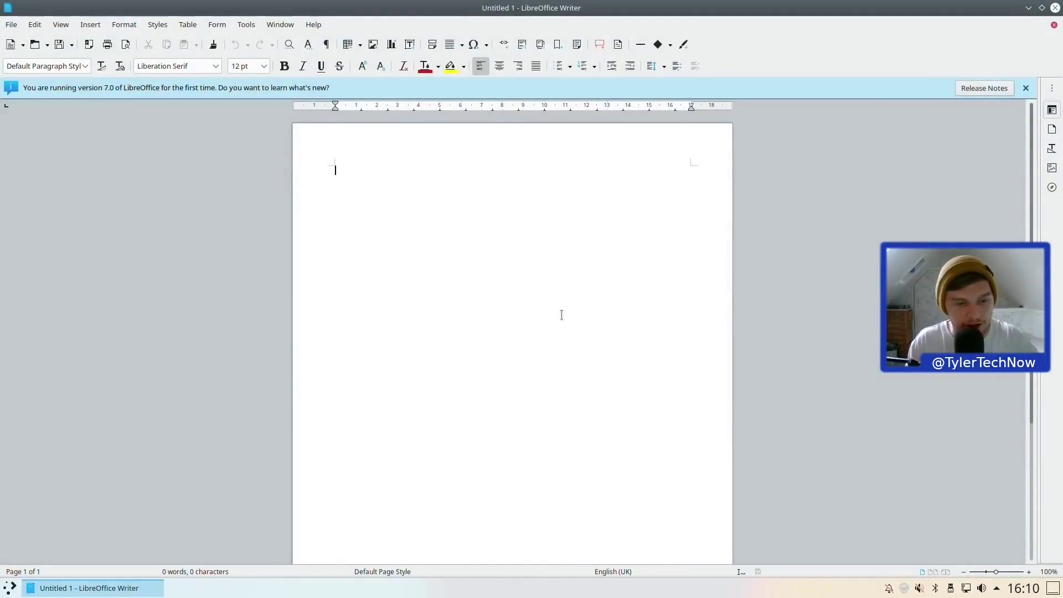
Enter the test text "Gdfgfd" in the blank document and close Writer without saving
text(Gdfgfd)
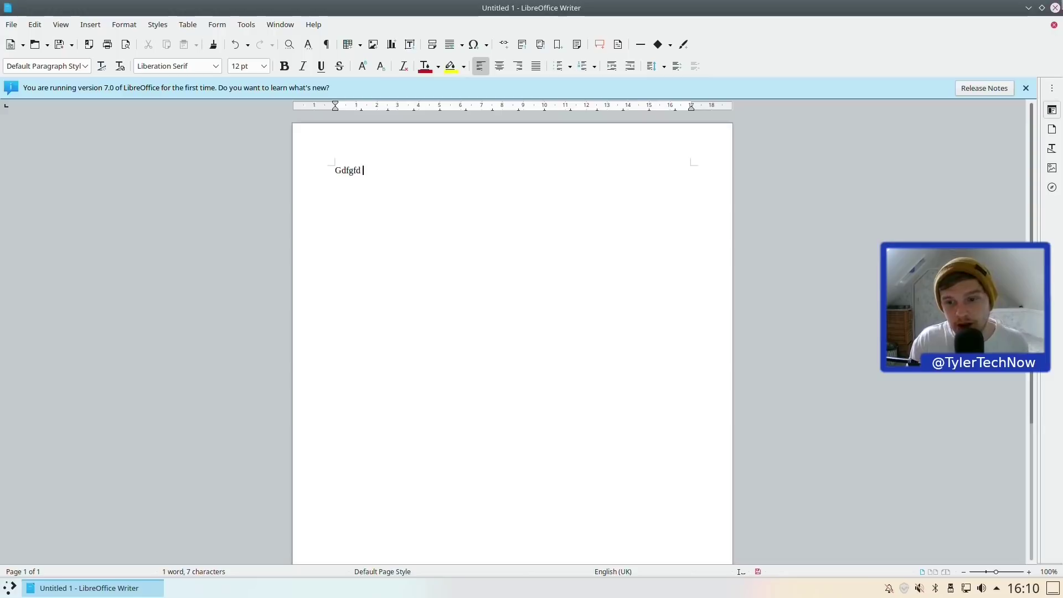
click(1055, 9)
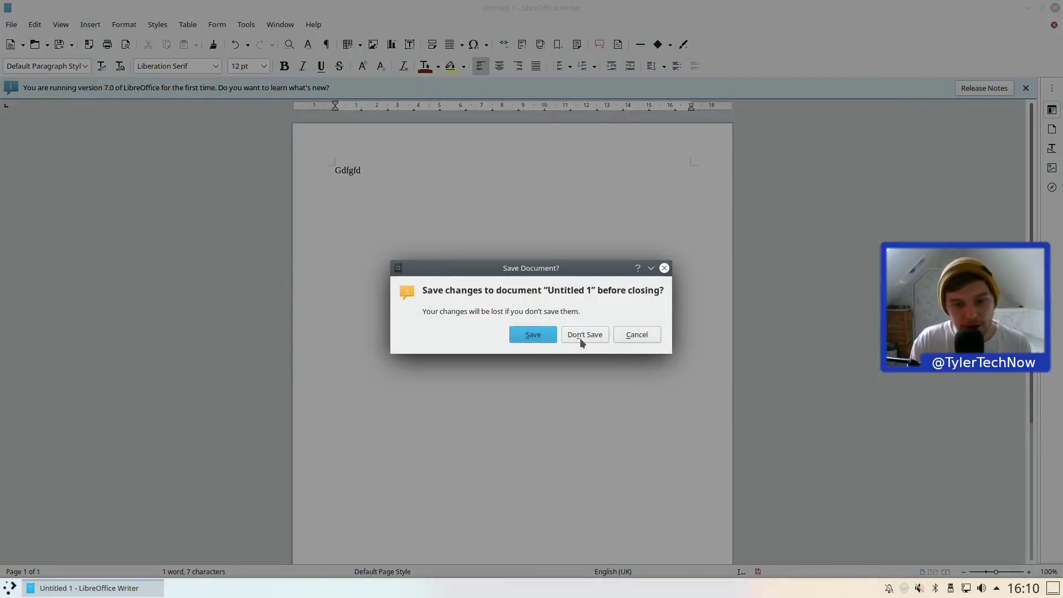
click(582, 337)
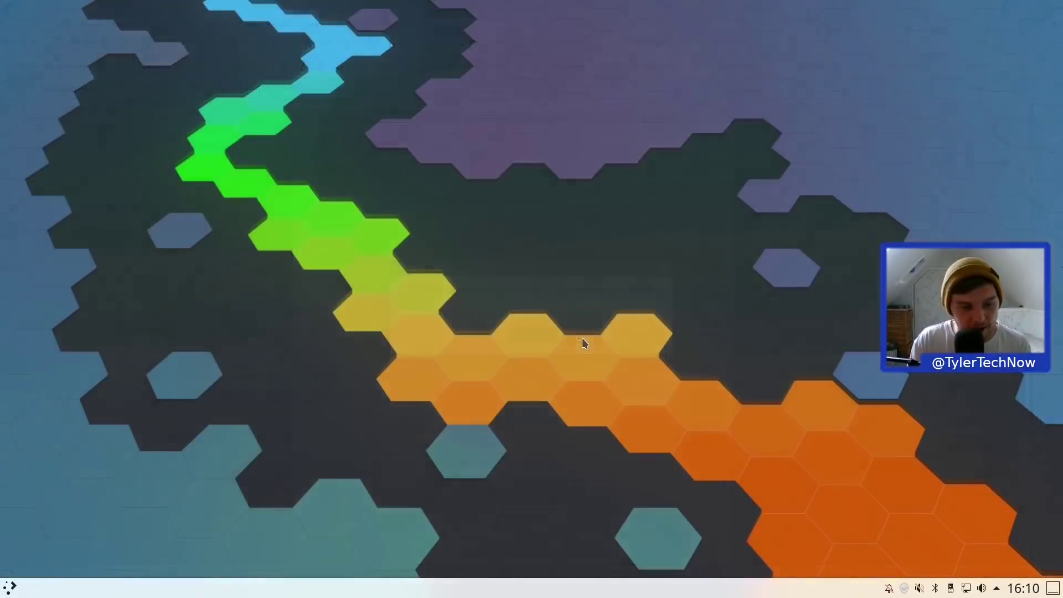
Reopen the application launcher and look through its Office and Settings categories
click(7, 591)
click(85, 543)
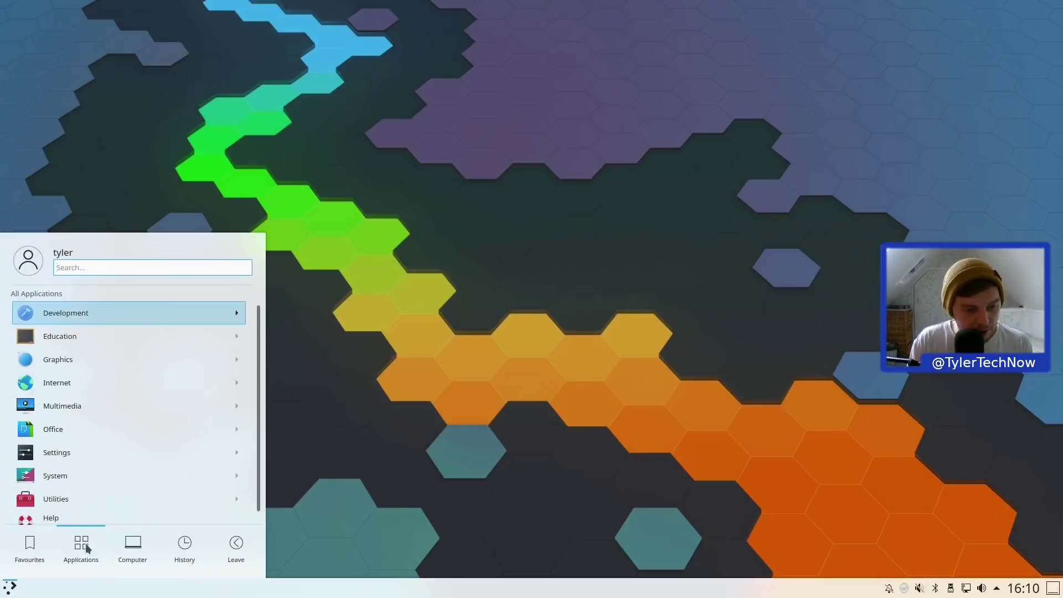
click(98, 420)
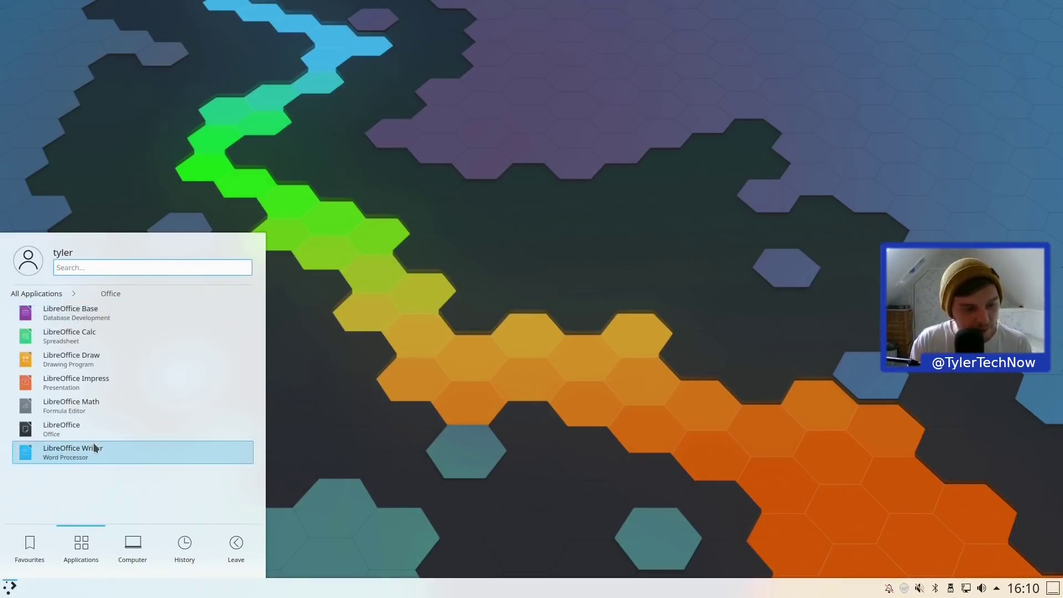
click(45, 289)
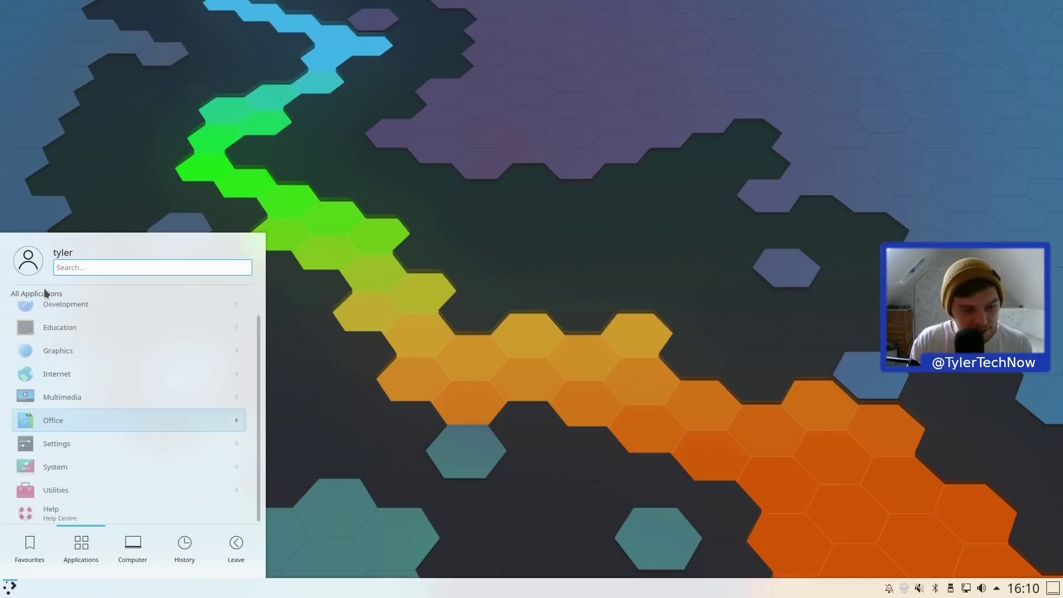
click(67, 452)
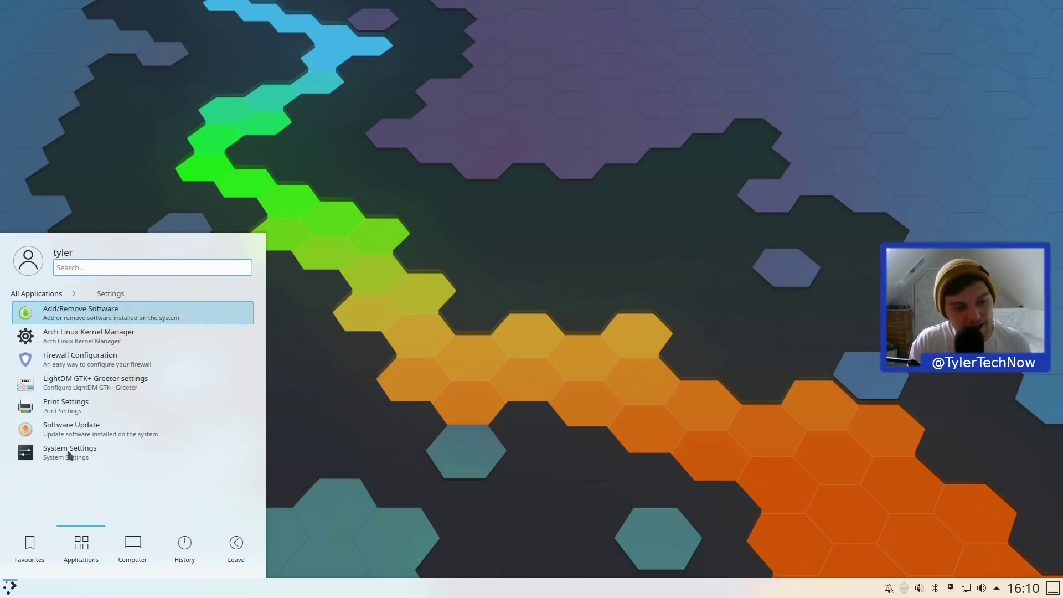
Open Arch Linux Kernel Manager, centre its window, select the linux-lts kernel to inspect its versions, and close the manager
click(103, 344)
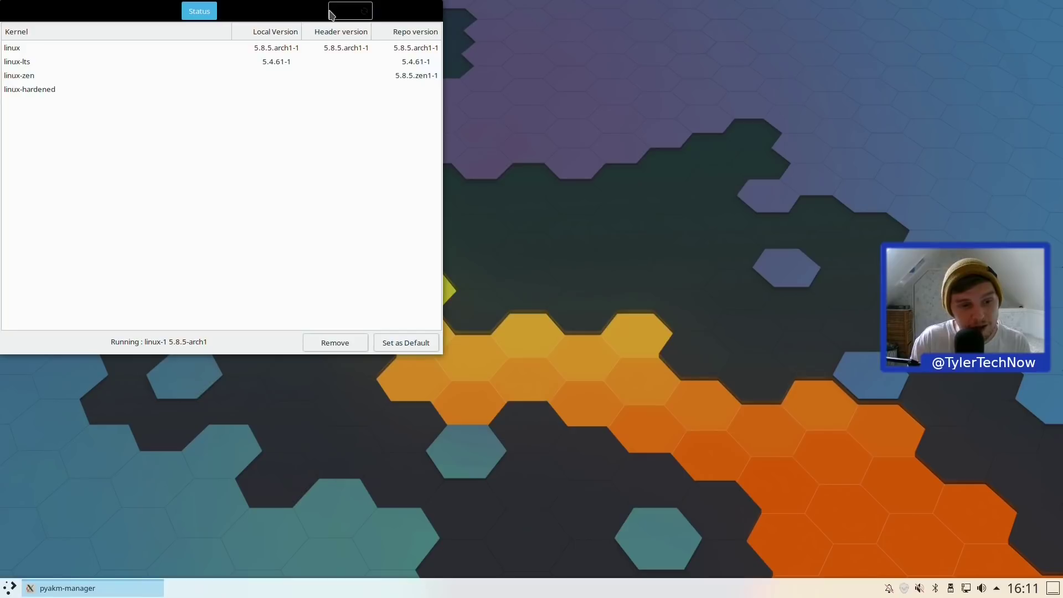
drag(330, 13, 584, 104)
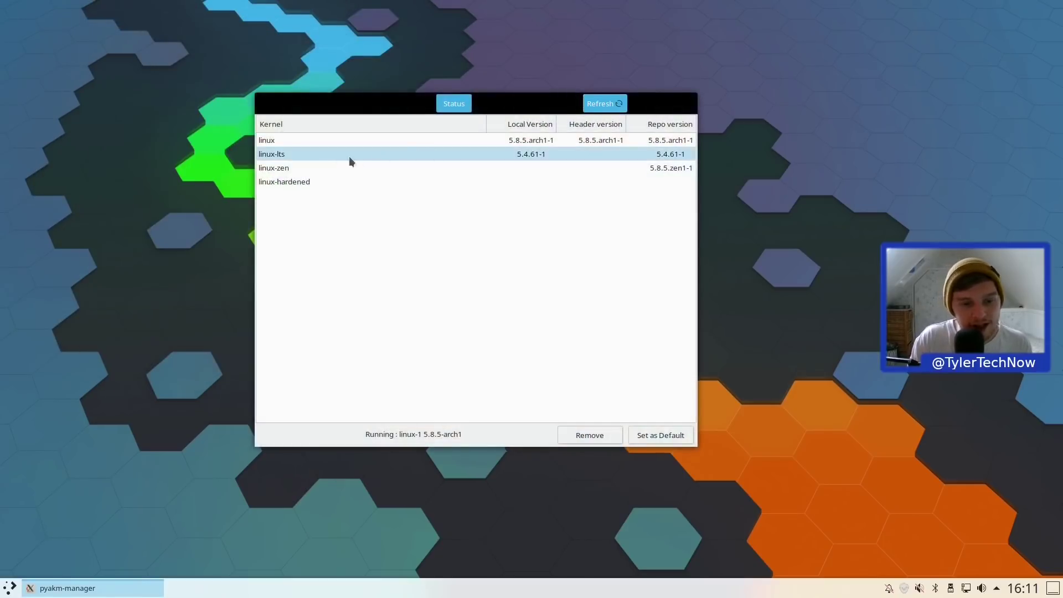
click(335, 154)
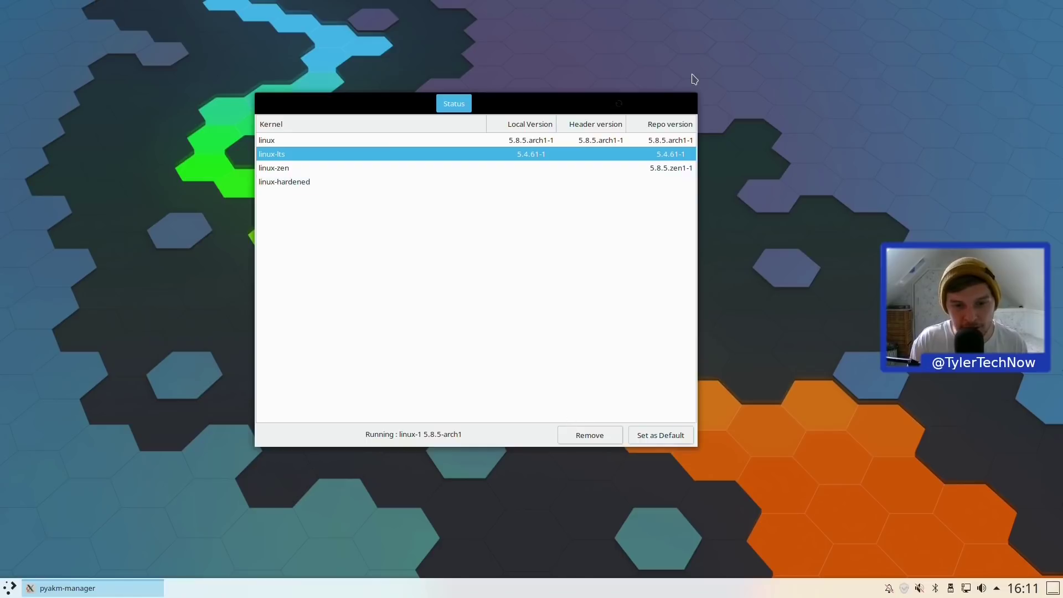
click(688, 103)
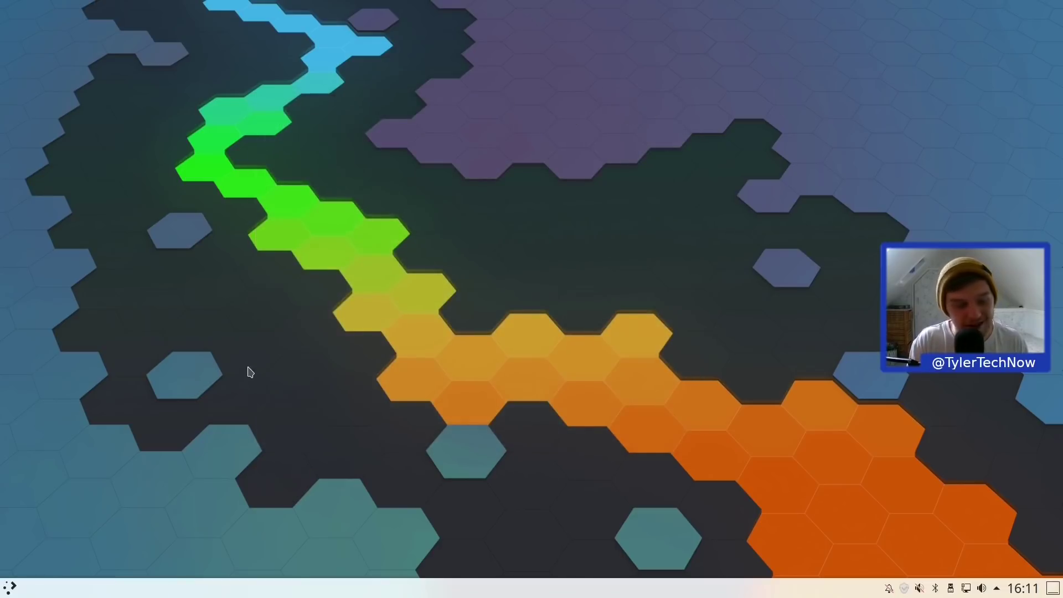
Reopen the application launcher, look through its System category, and return to the Settings category
click(11, 588)
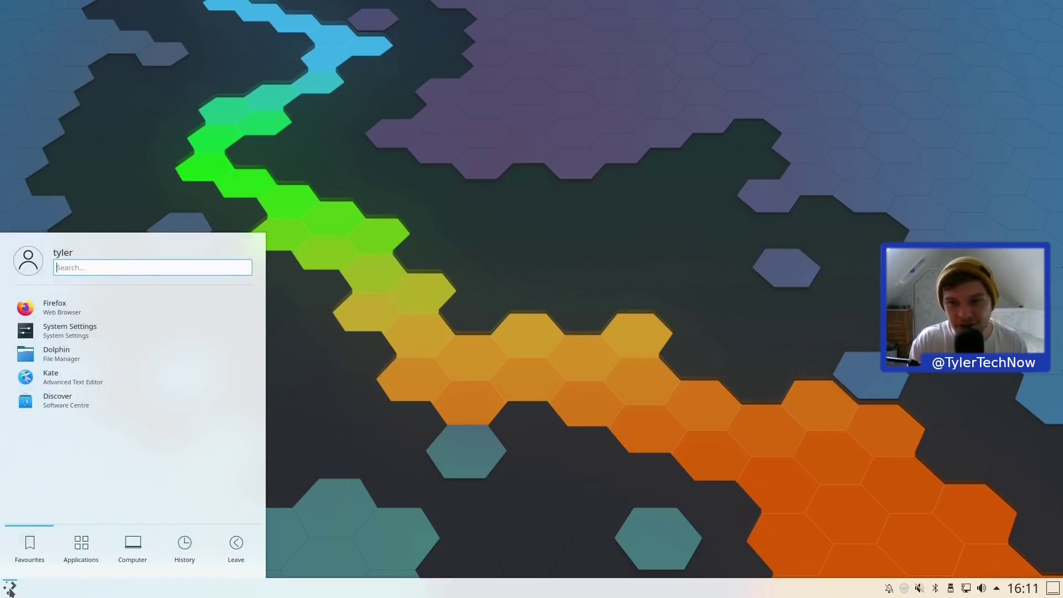
click(81, 545)
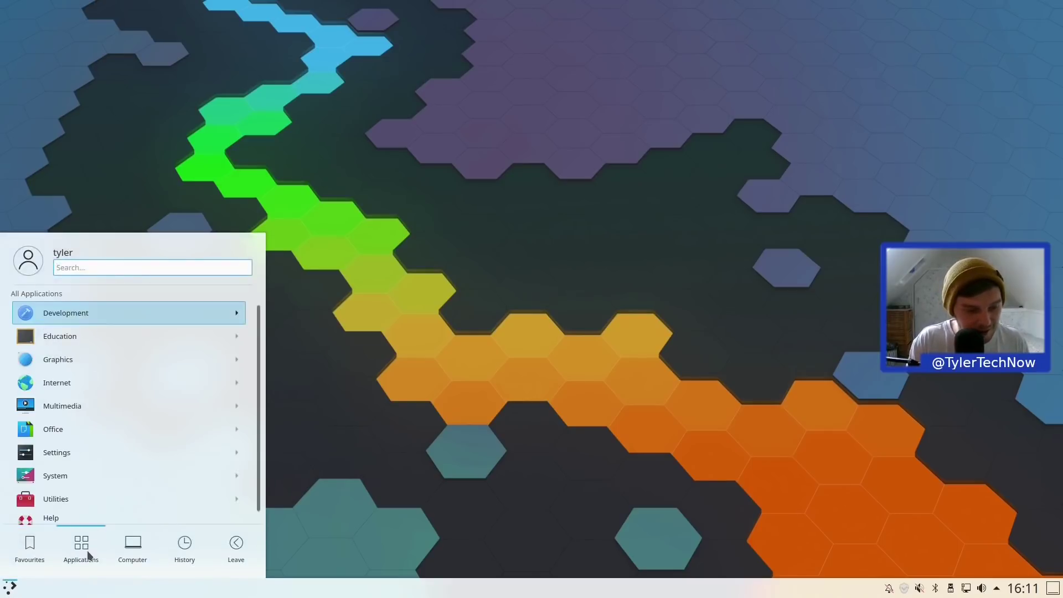
click(114, 471)
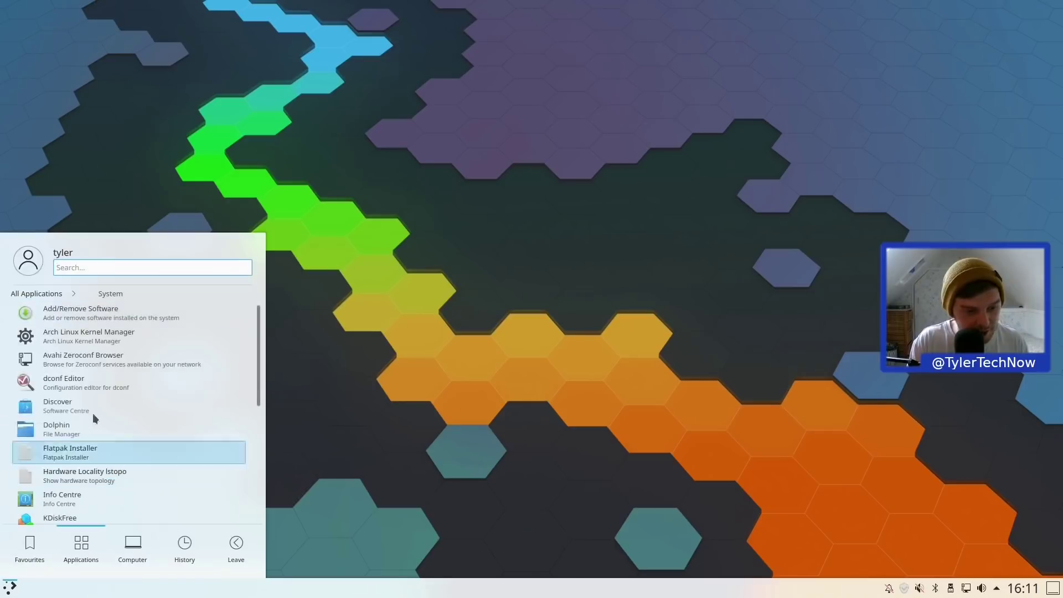
click(60, 297)
click(74, 450)
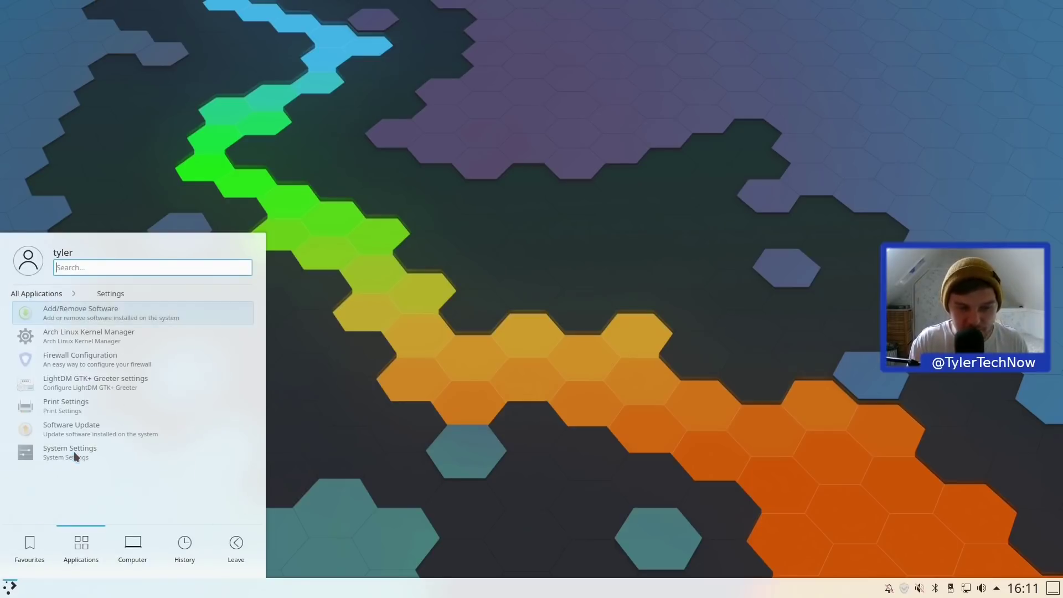
Open Firewall Configuration, authenticate with the account password, centre its window to view the settings, and close it
click(121, 363)
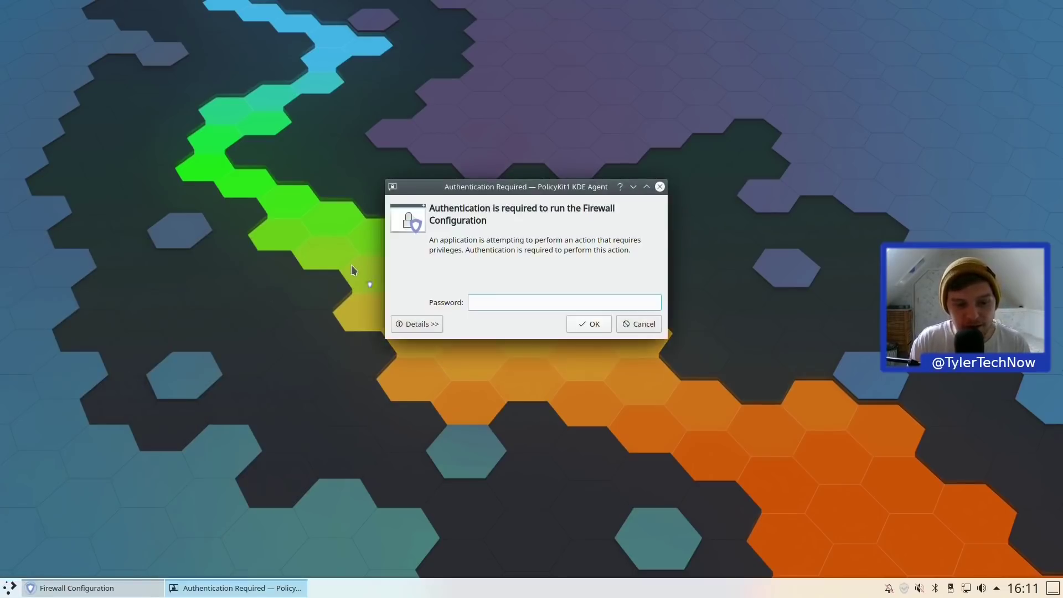
text(********)
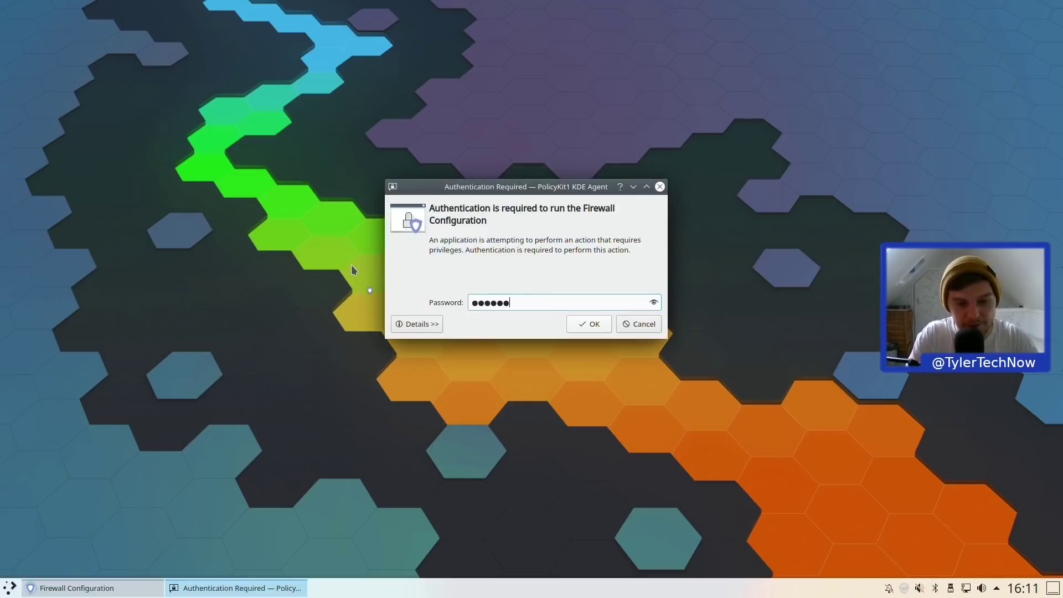
key(Return)
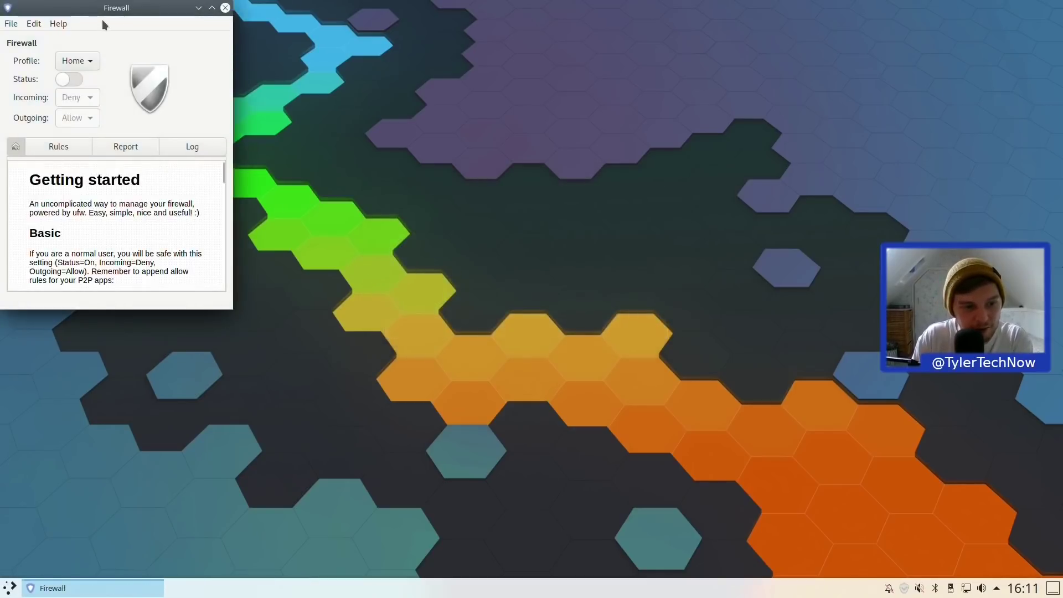
drag(127, 9, 525, 104)
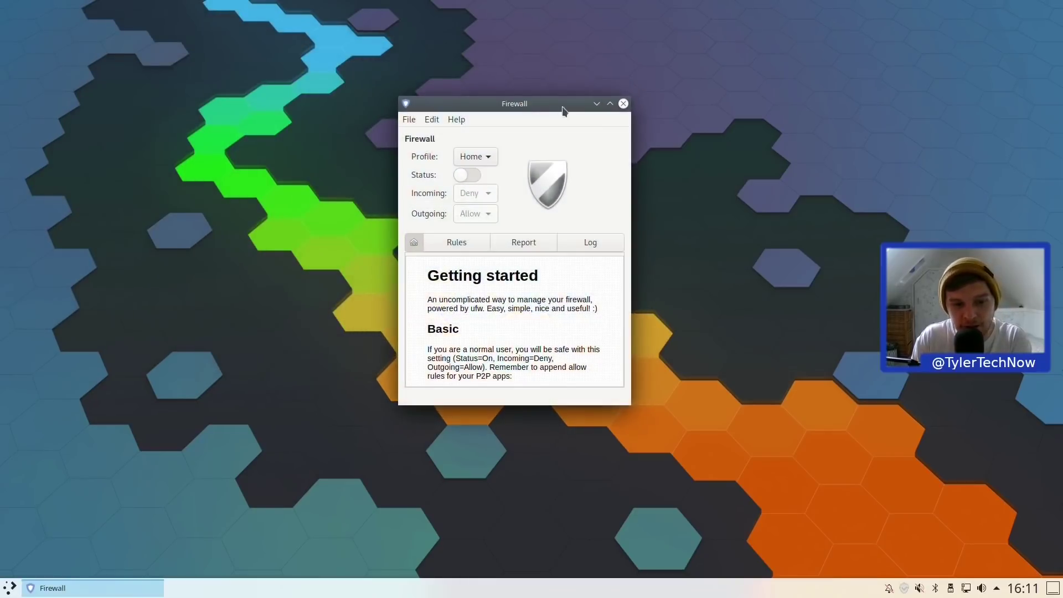
click(623, 104)
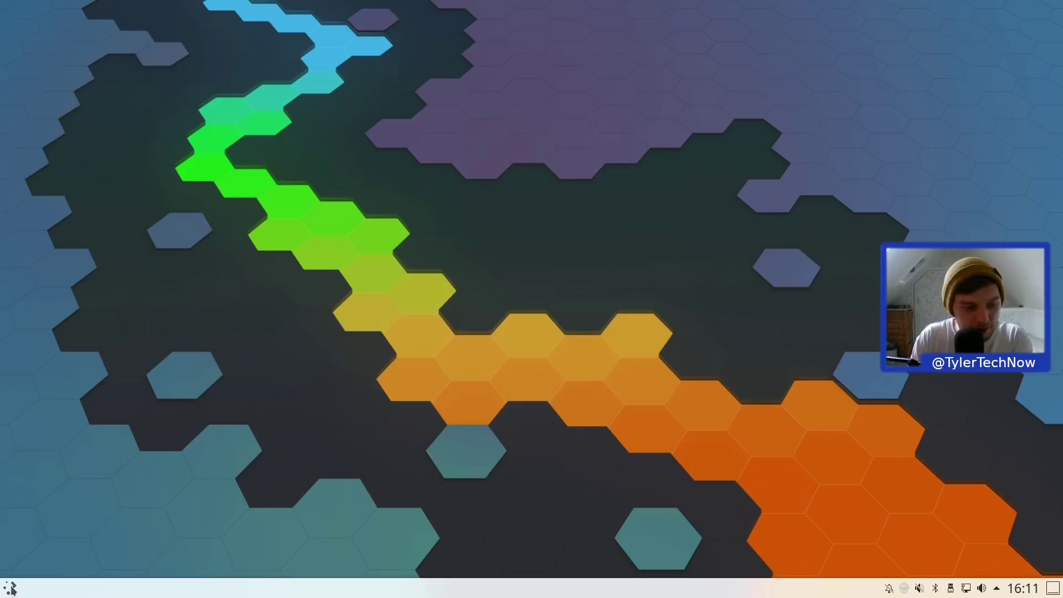
Open Add/Remove Software from the launcher's Settings category and access its Preferences, authenticating with the account password
click(11, 587)
click(81, 548)
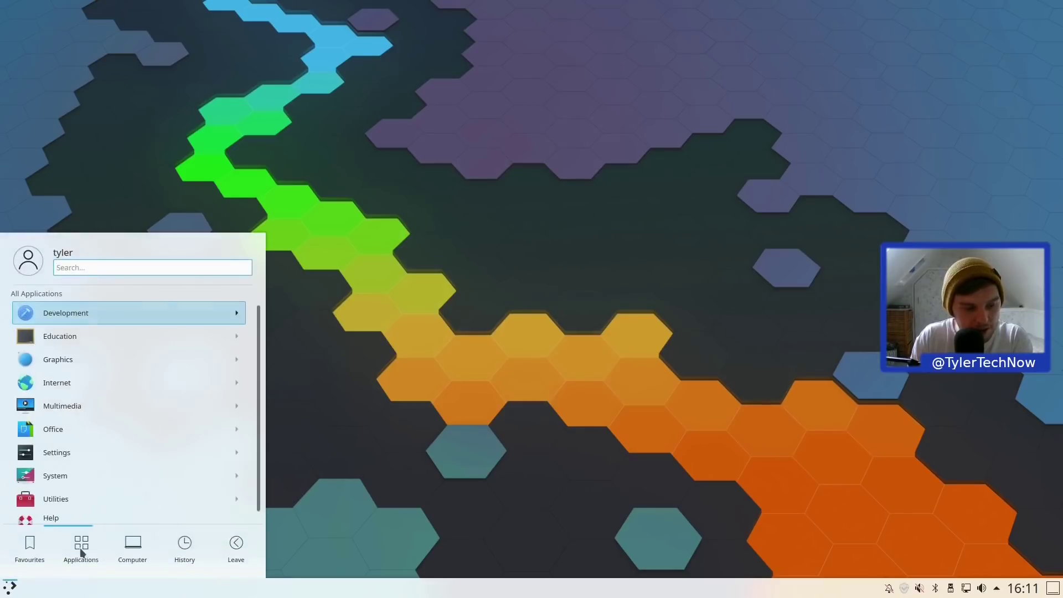
click(82, 452)
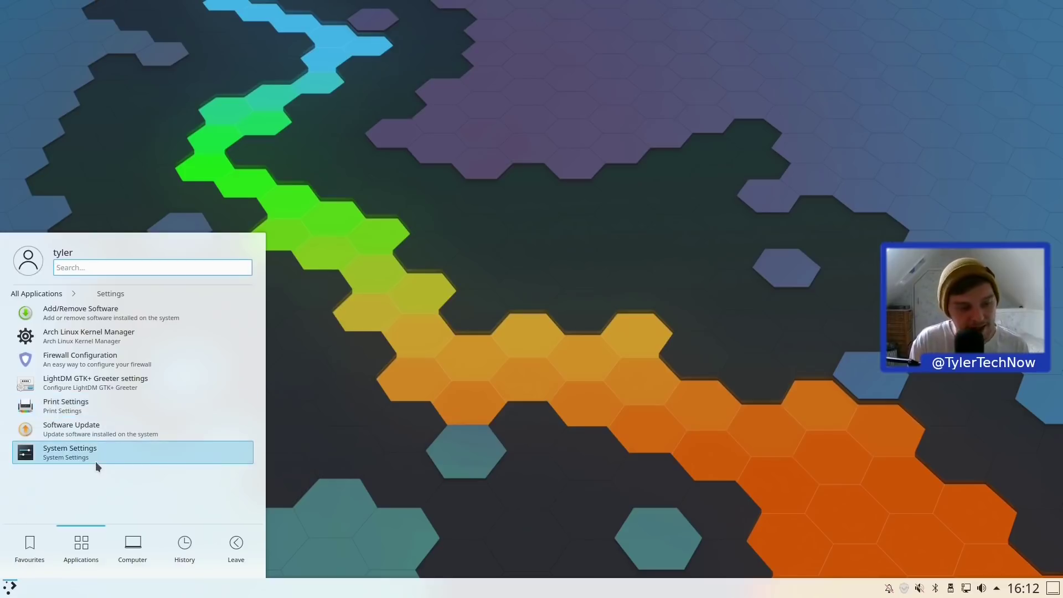
click(91, 321)
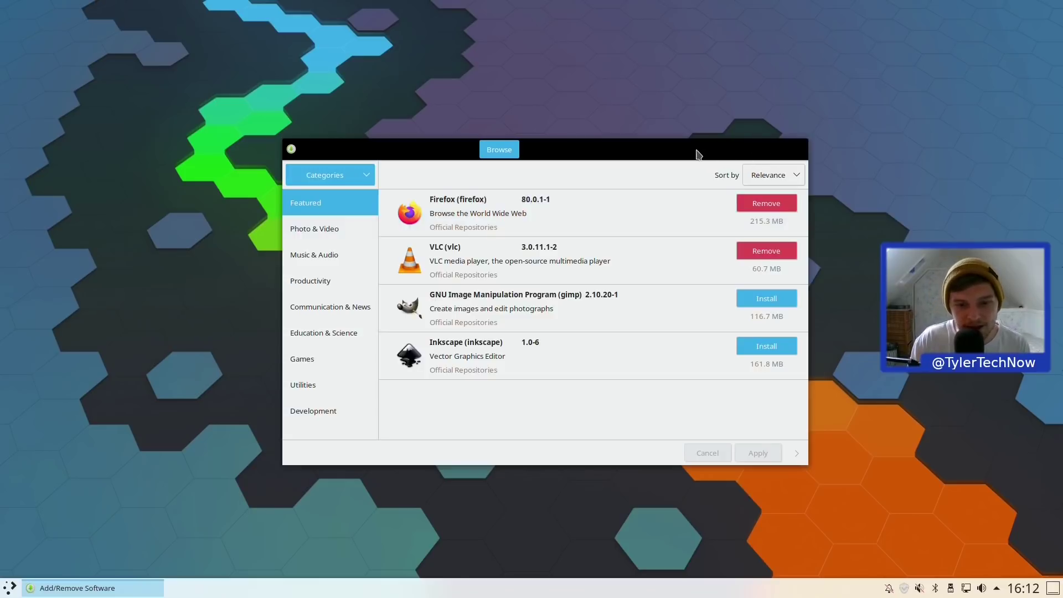
click(749, 150)
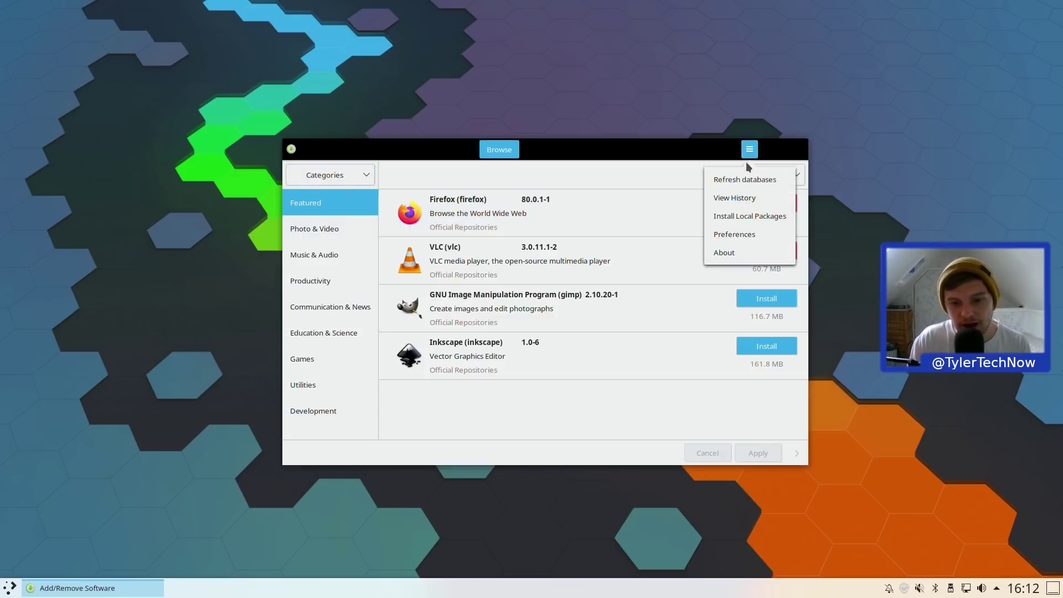
click(751, 235)
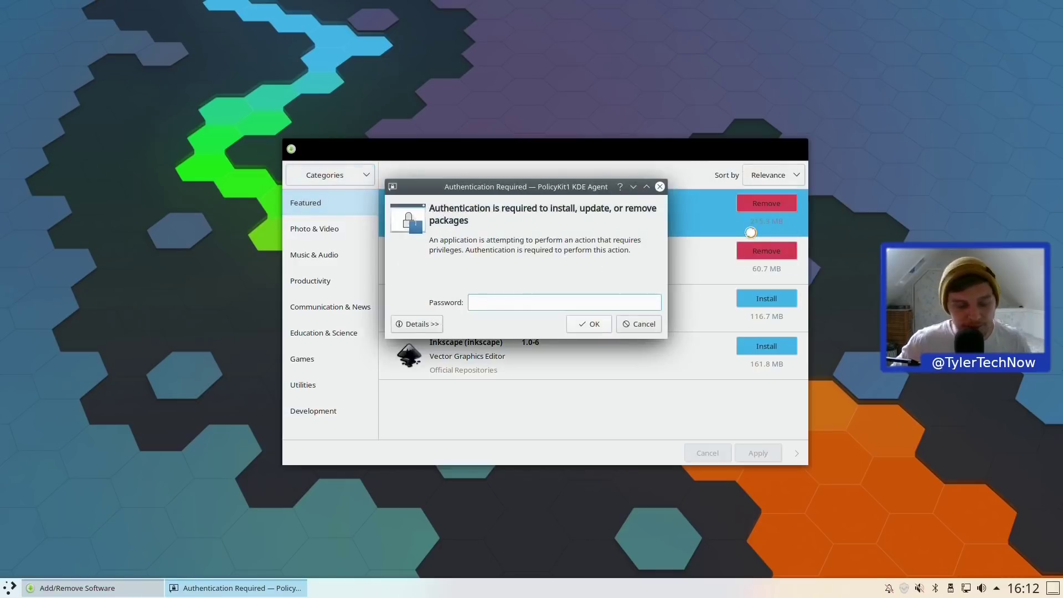
text(********)
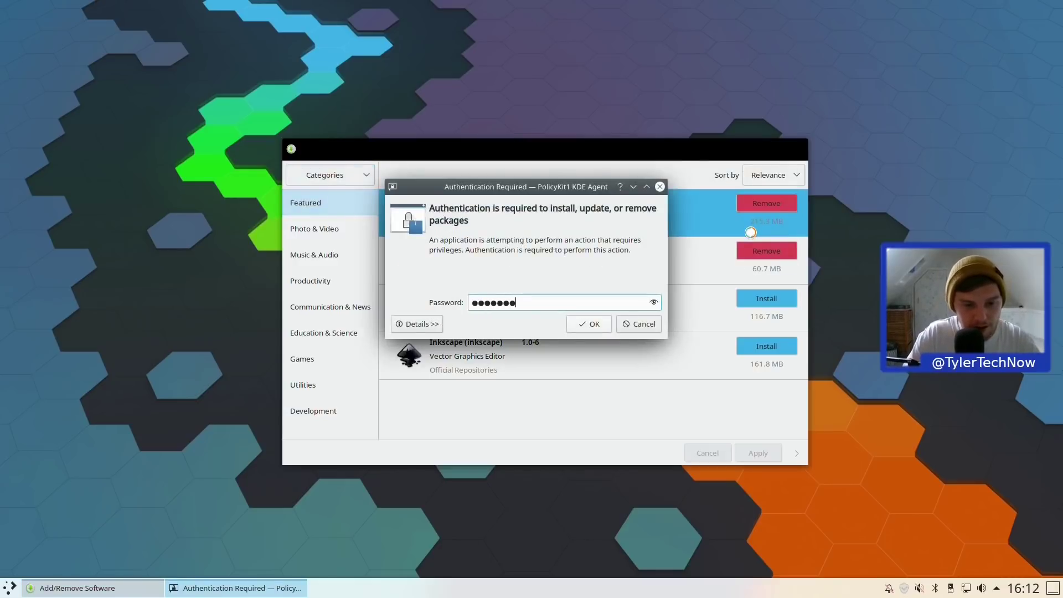
key(Return)
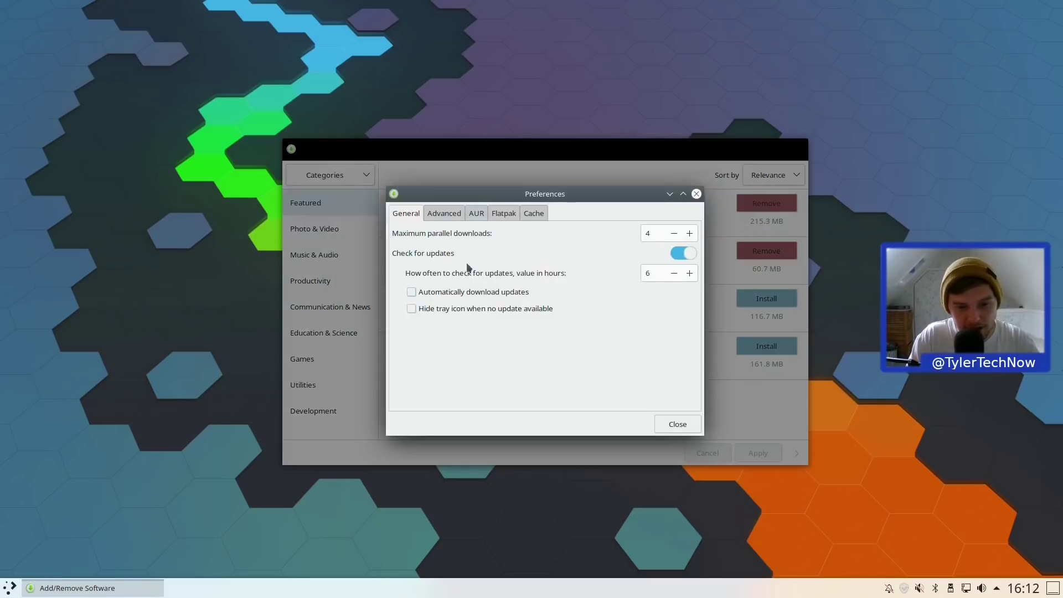
Review the AUR preferences, enable Flatpak support with update checking, and close the preferences and Add/Remove Software
click(476, 214)
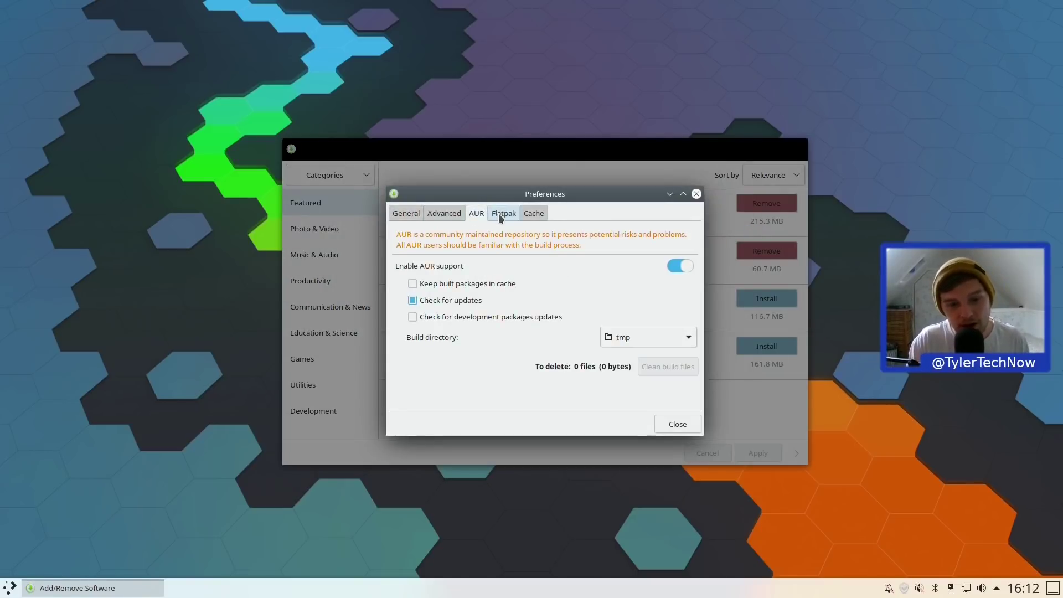
click(498, 214)
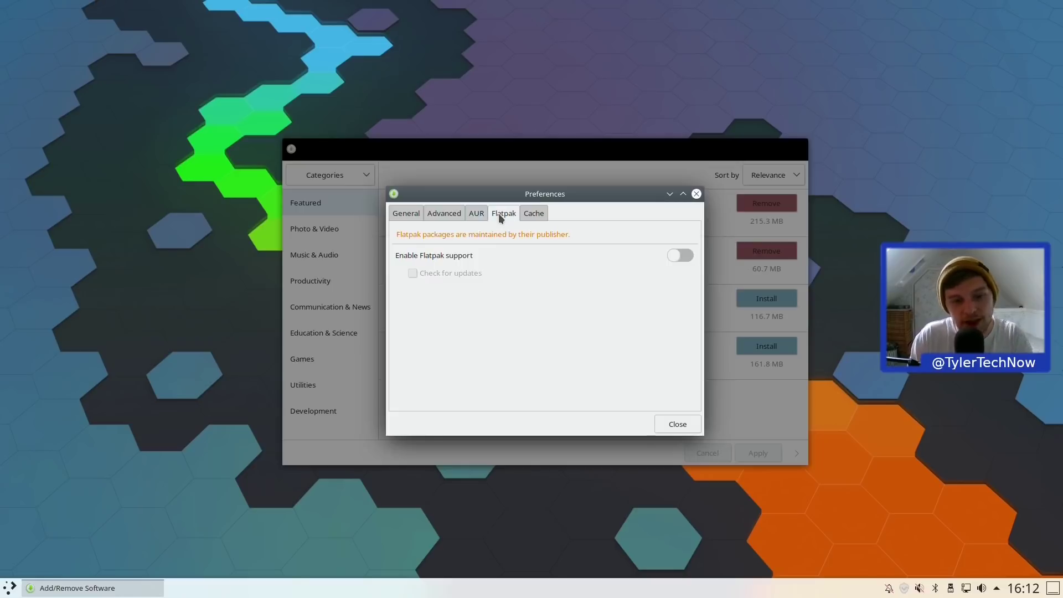
click(684, 254)
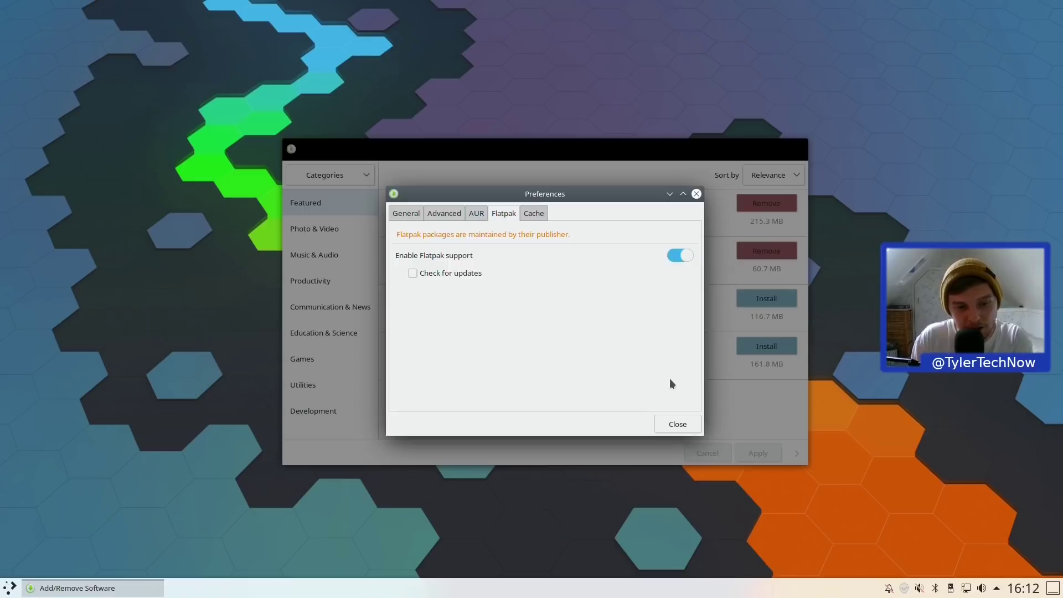
click(461, 272)
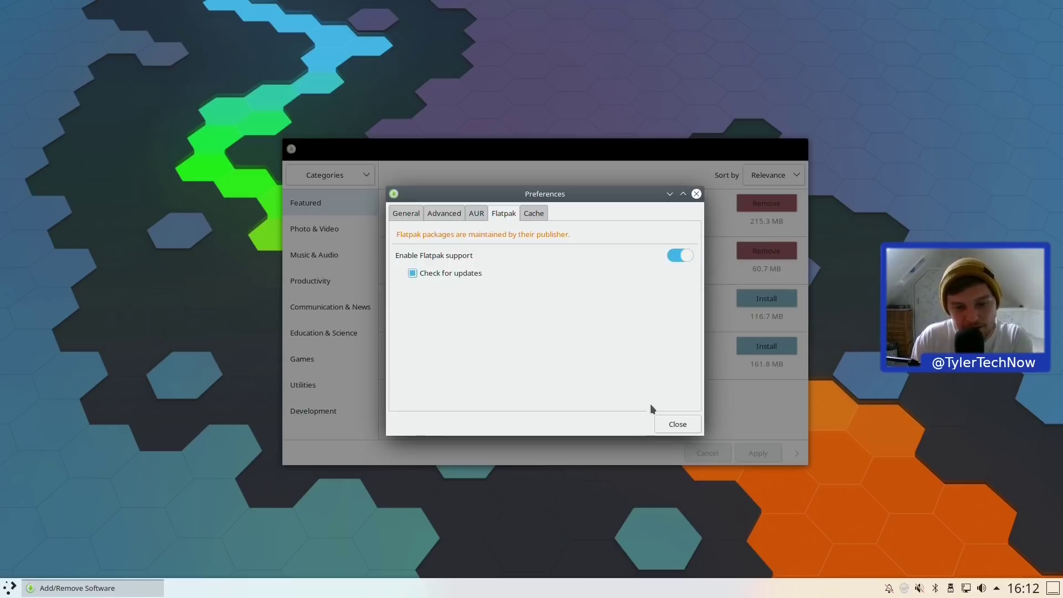
click(678, 424)
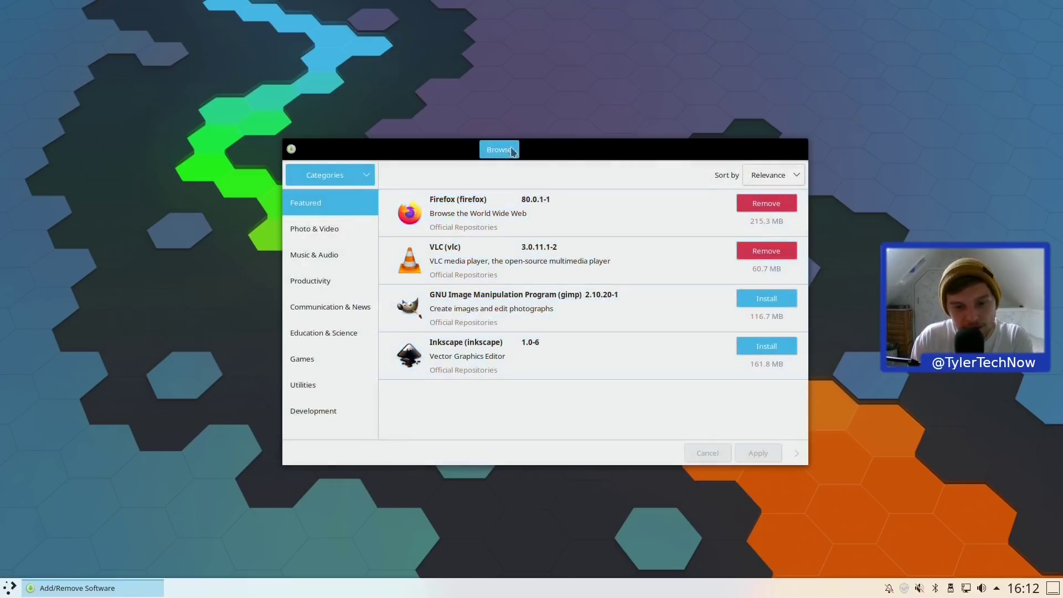
click(799, 149)
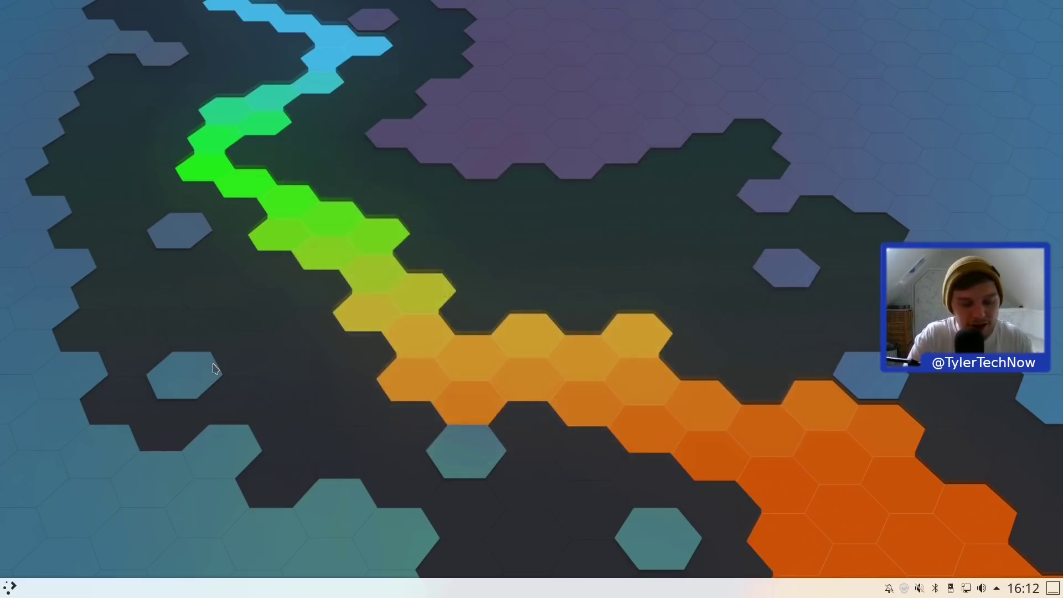
Open Konsole, centre its window, and run a full system update with "sudo pacman -Syu", entering the sudo password
key(ctrl+alt+t)
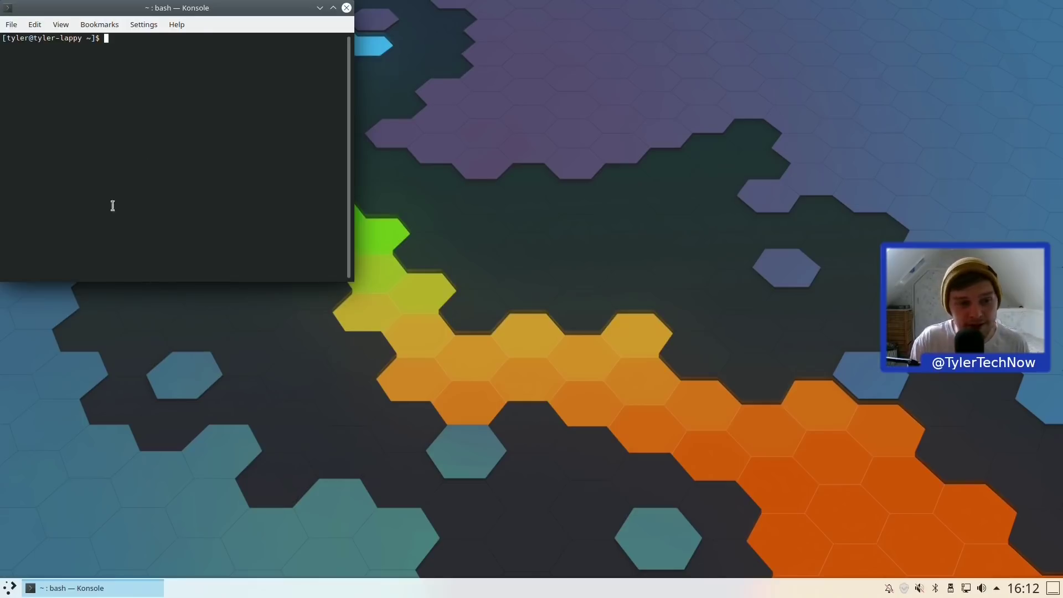
drag(175, 4, 567, 105)
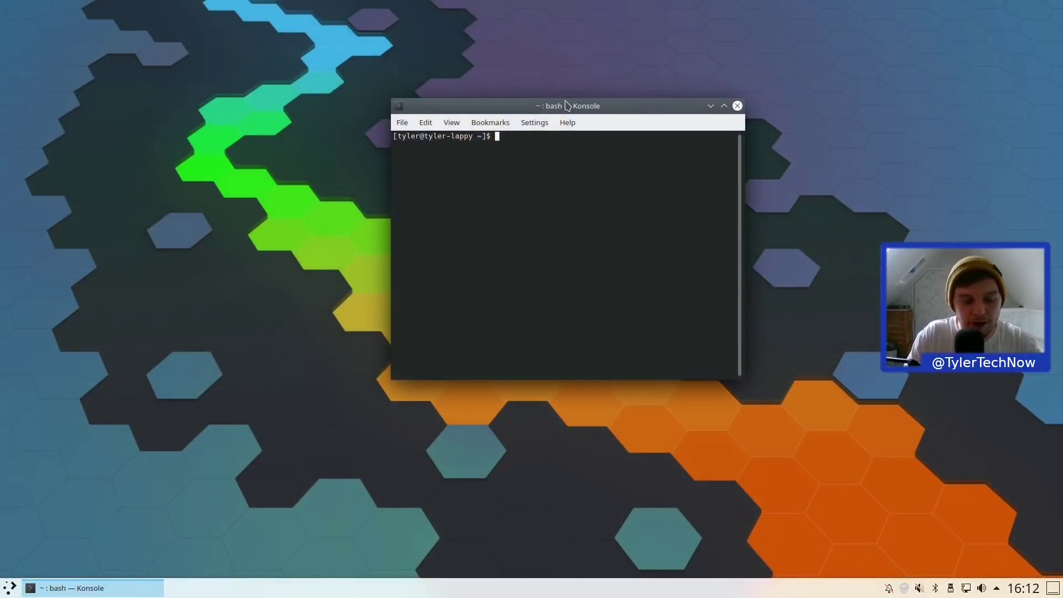
text(sudo pacman )
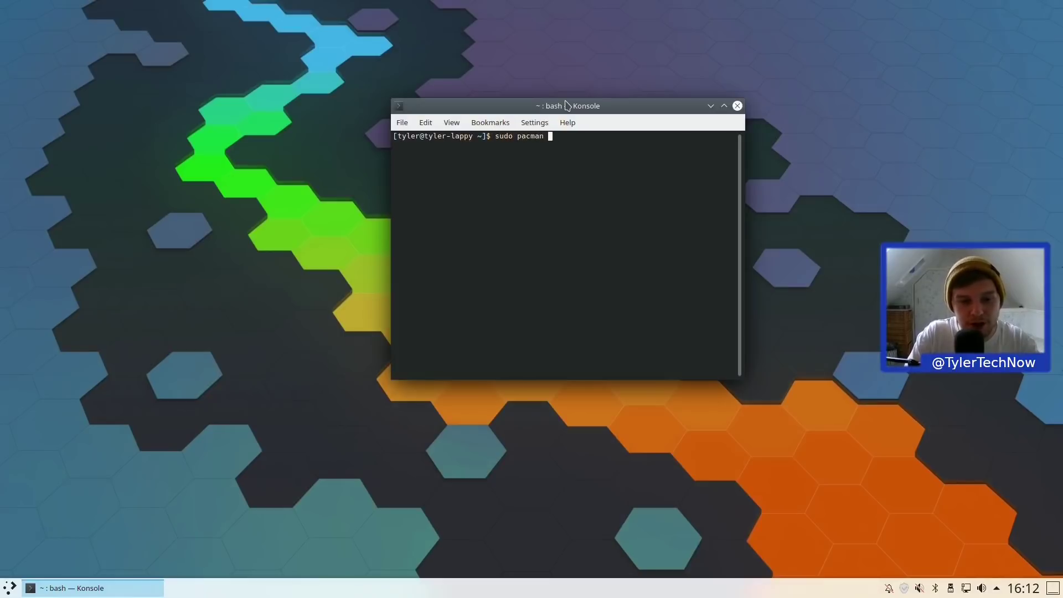
text(-Syu)
key(Return)
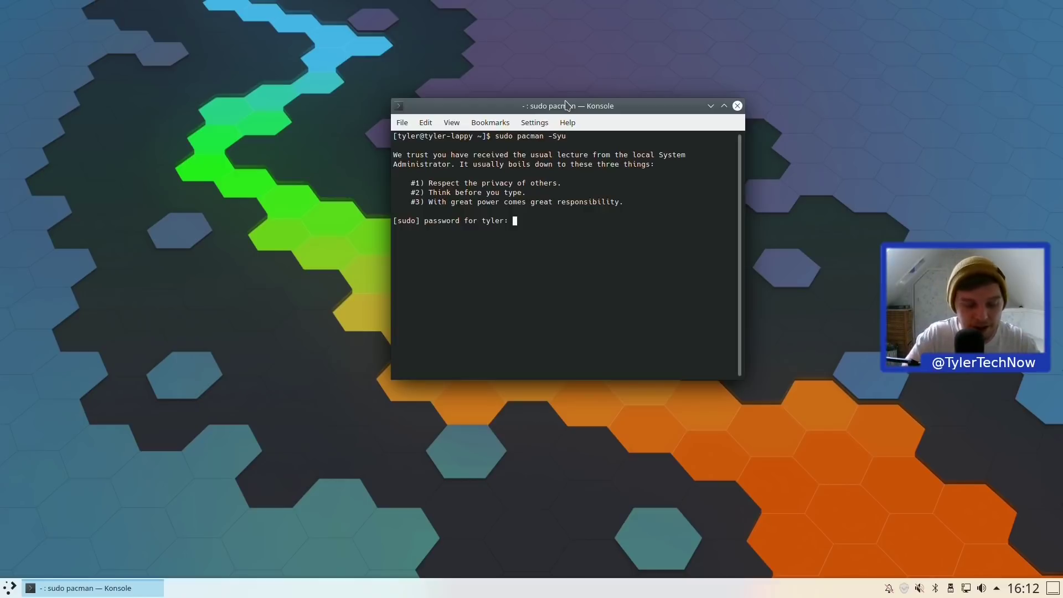
key(Return)
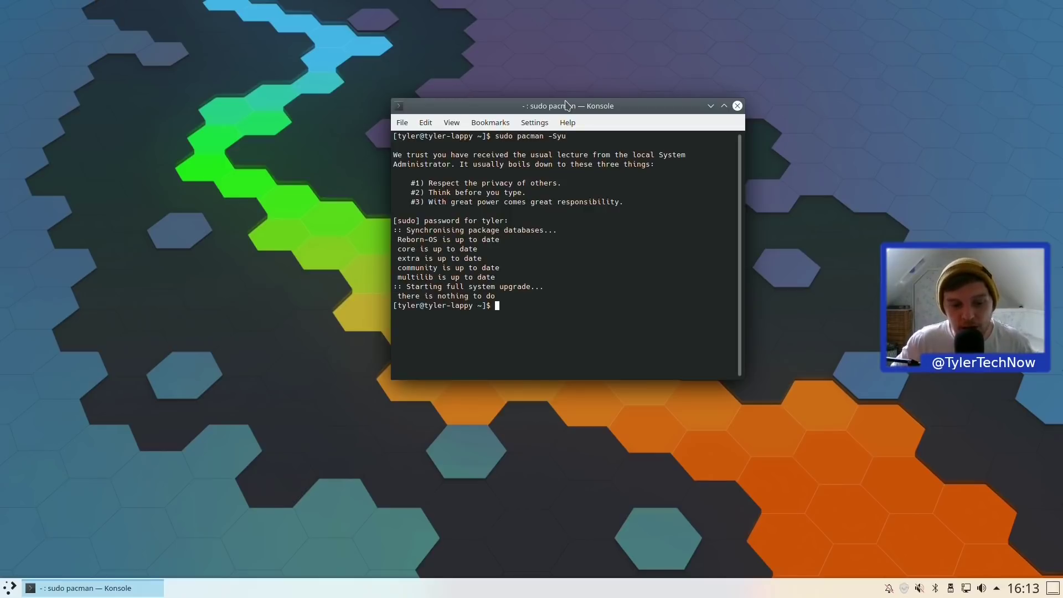
Try to run the command "screentech" in the terminal
text(ex)
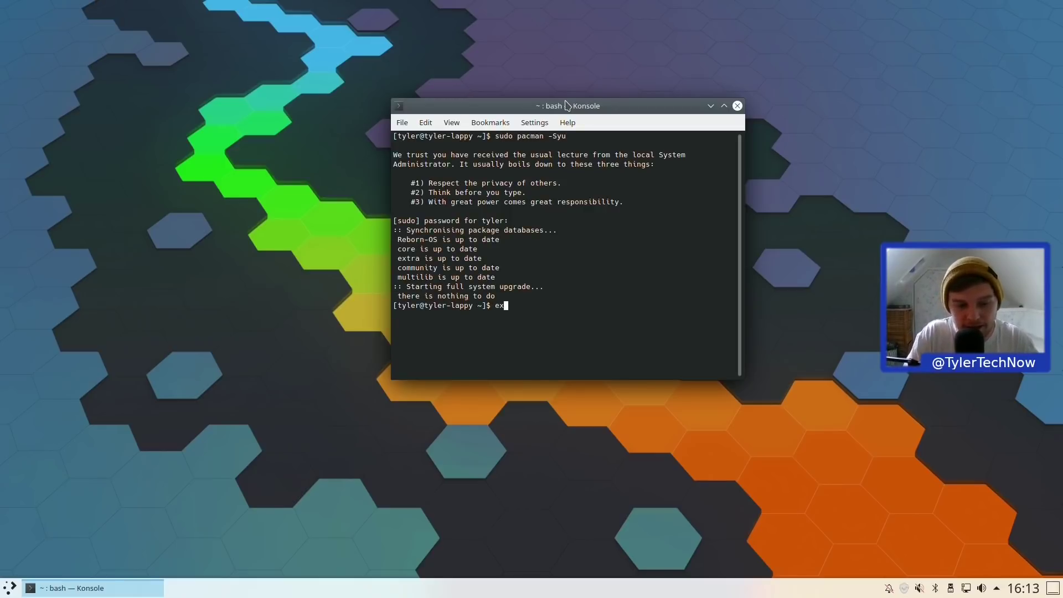
key(BackSpace)
key(BackSpace)
text(screente)
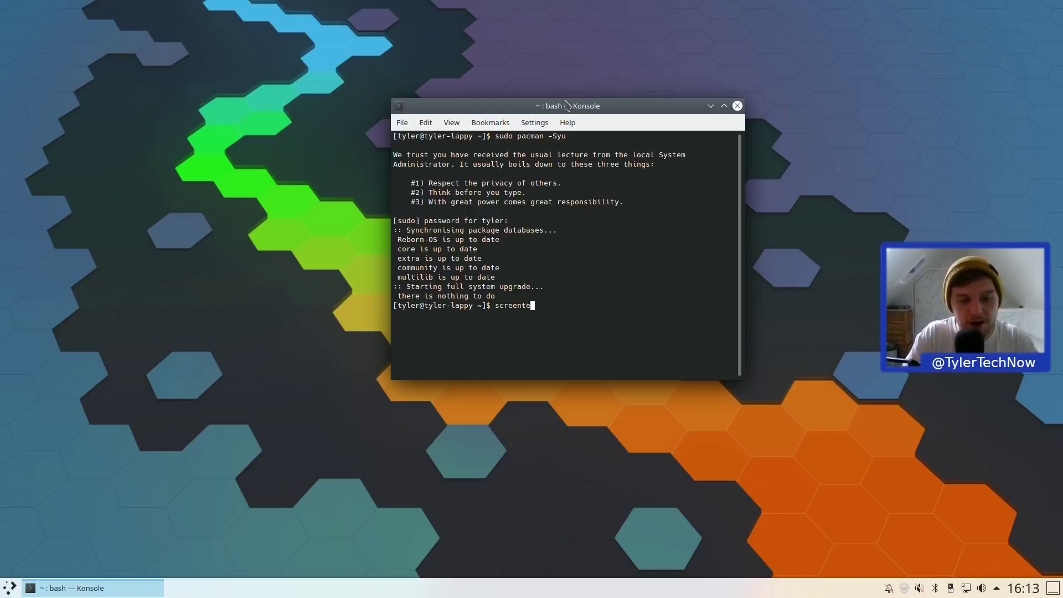
text(ch)
key(Return)
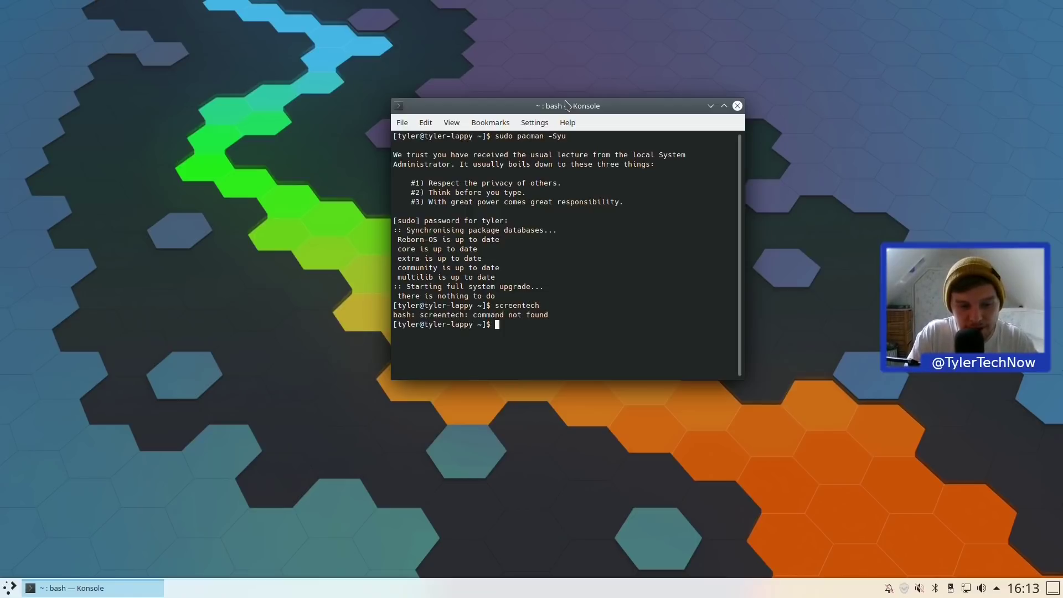
Run "neofetch" to show the system information, highlight the package count and the used memory, and close Konsole
text(neofetch)
key(Return)
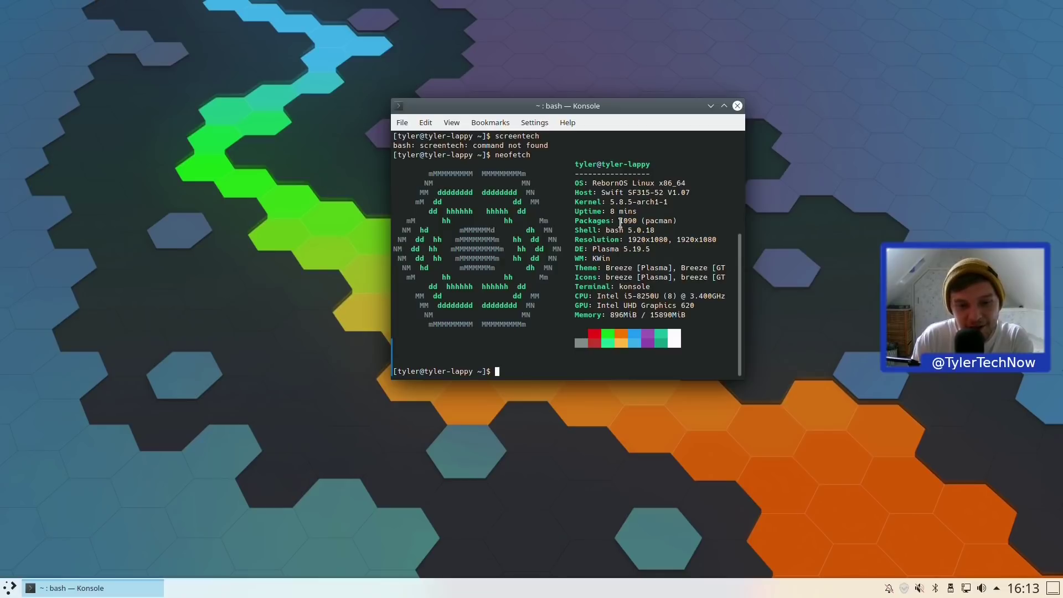
drag(619, 221, 646, 220)
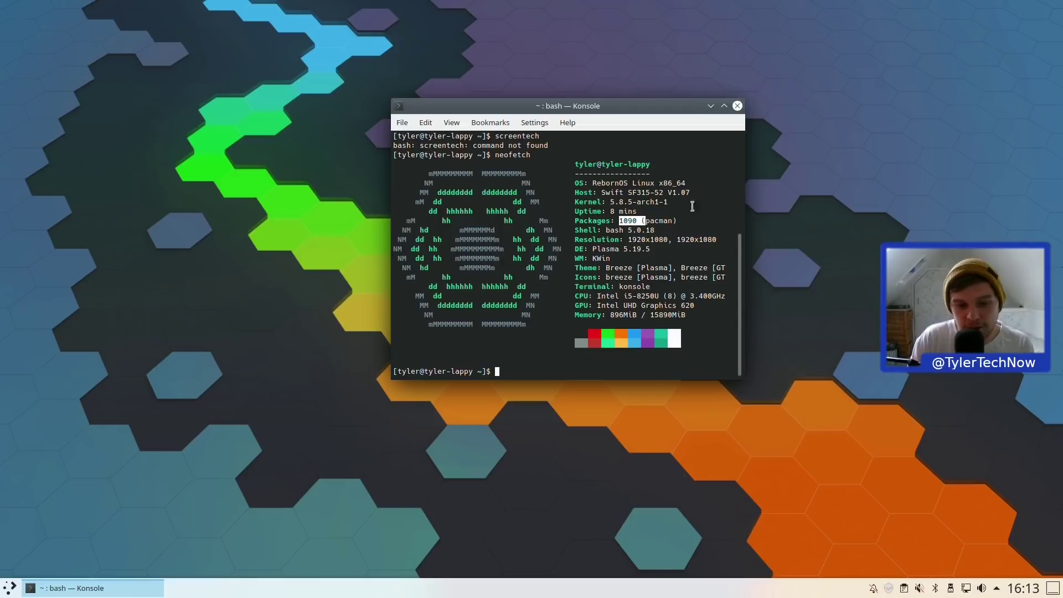
drag(609, 314, 641, 315)
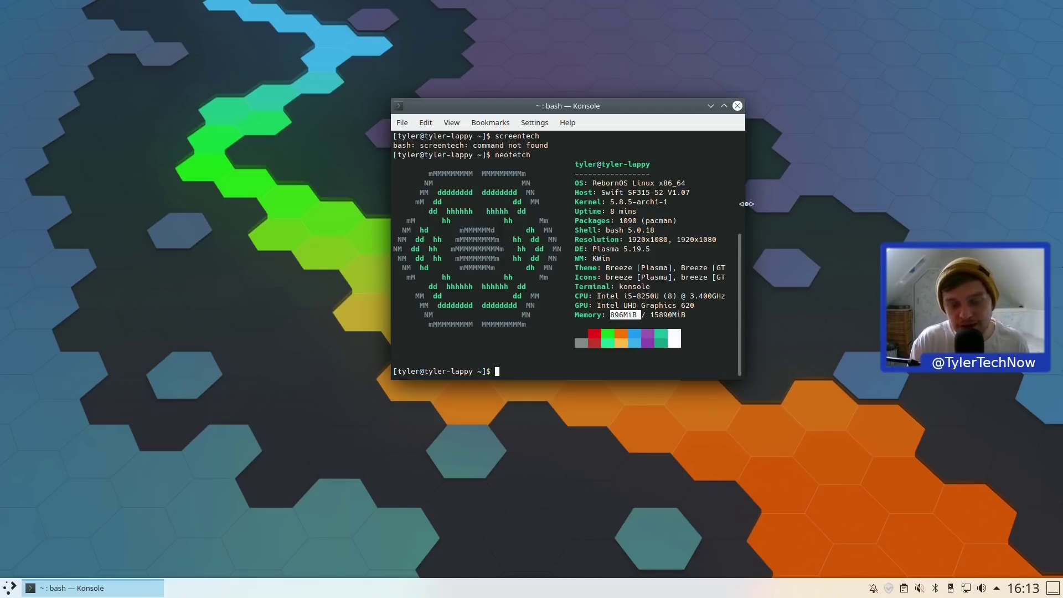
click(735, 108)
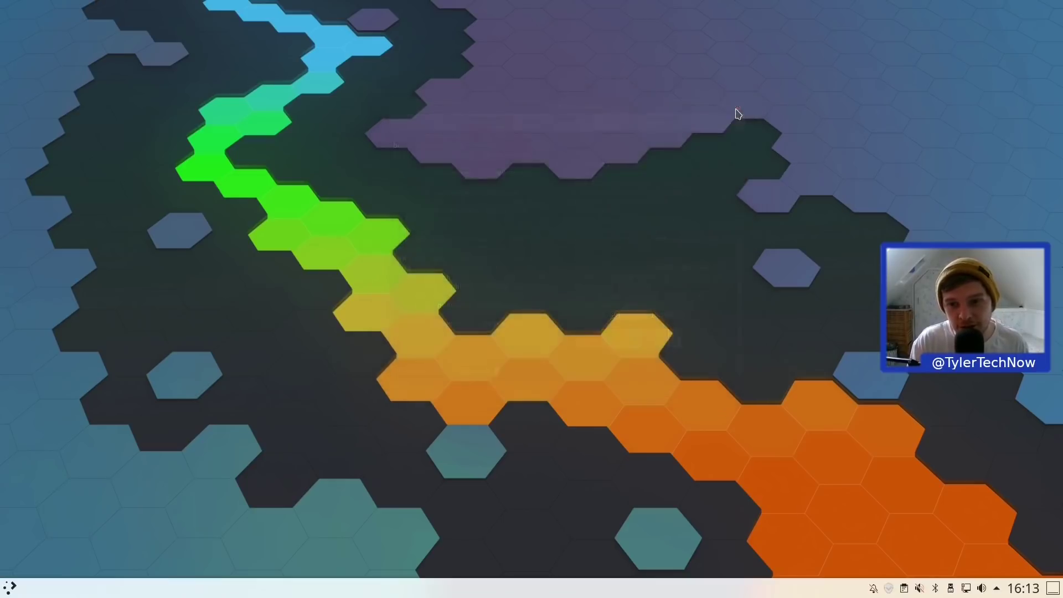
Open Pace from the System applications, move its window to mid-screen, review the package repositories, and close it
click(10, 585)
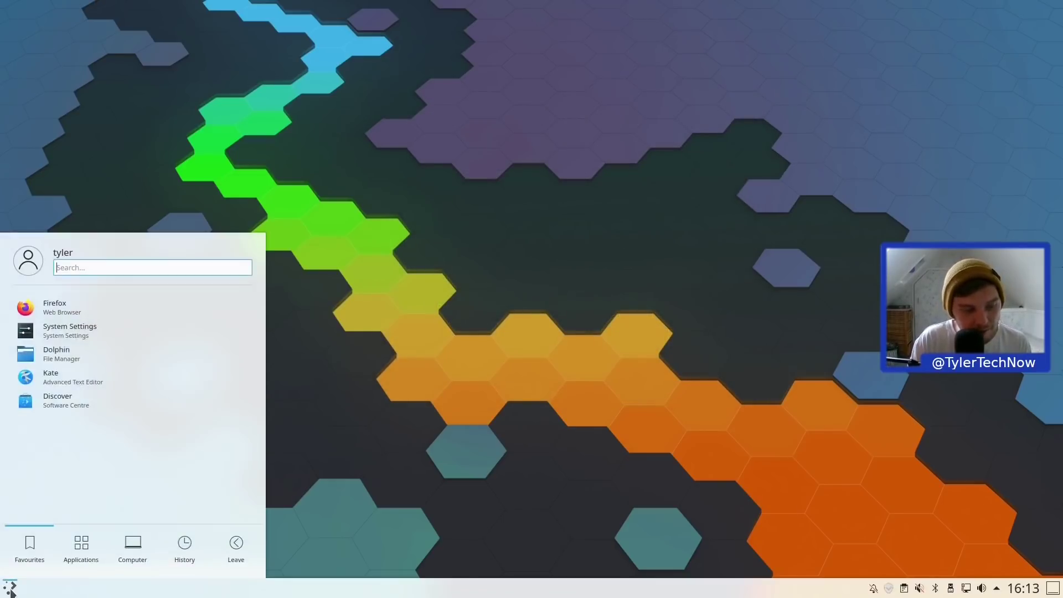
click(78, 548)
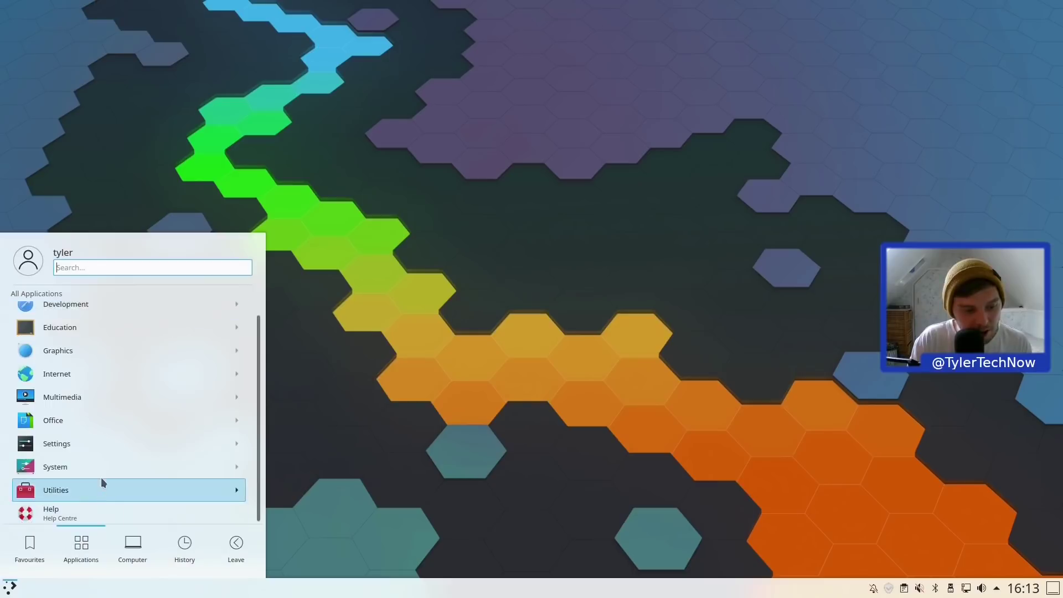
click(100, 474)
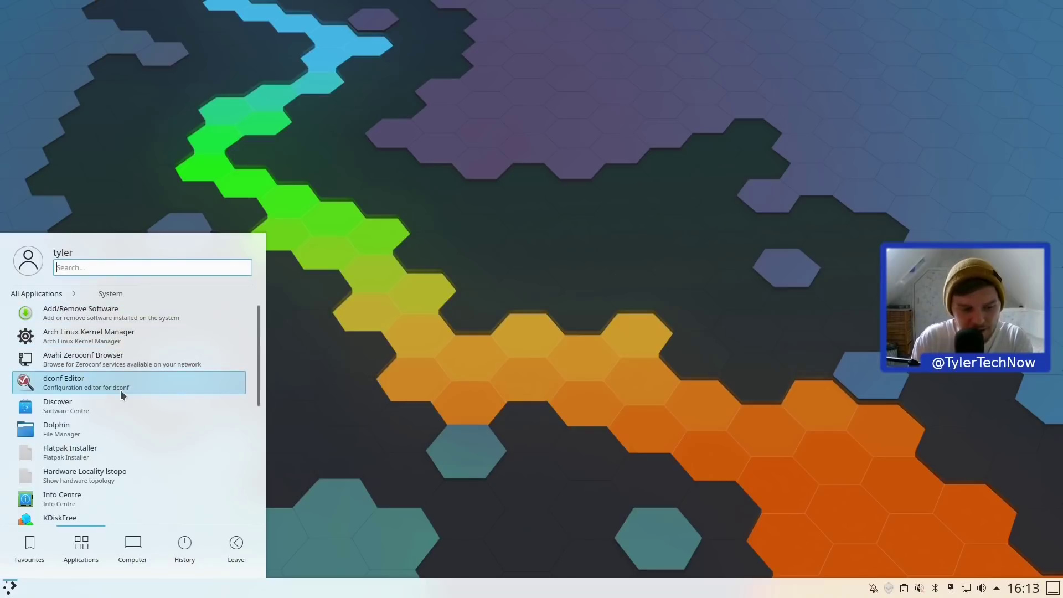
scroll(121, 389, down, 4)
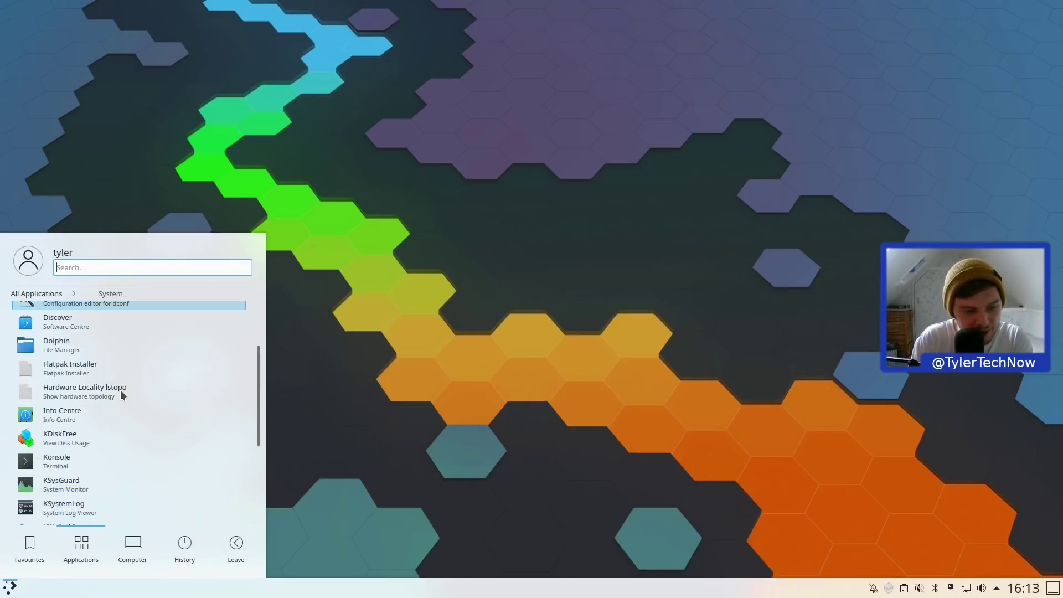
scroll(120, 395, down, 3)
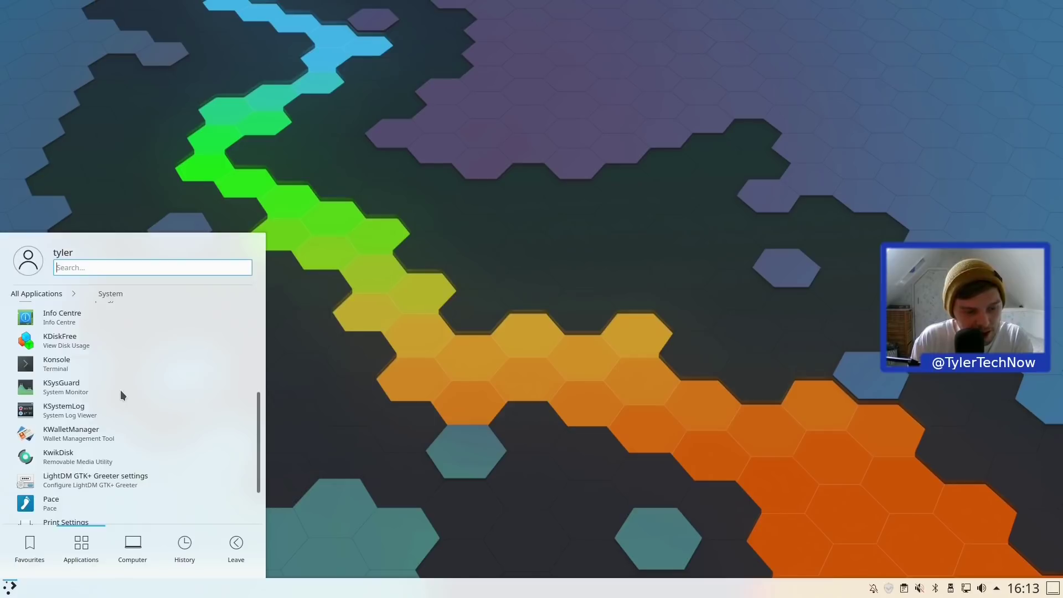
scroll(120, 390, down, 3)
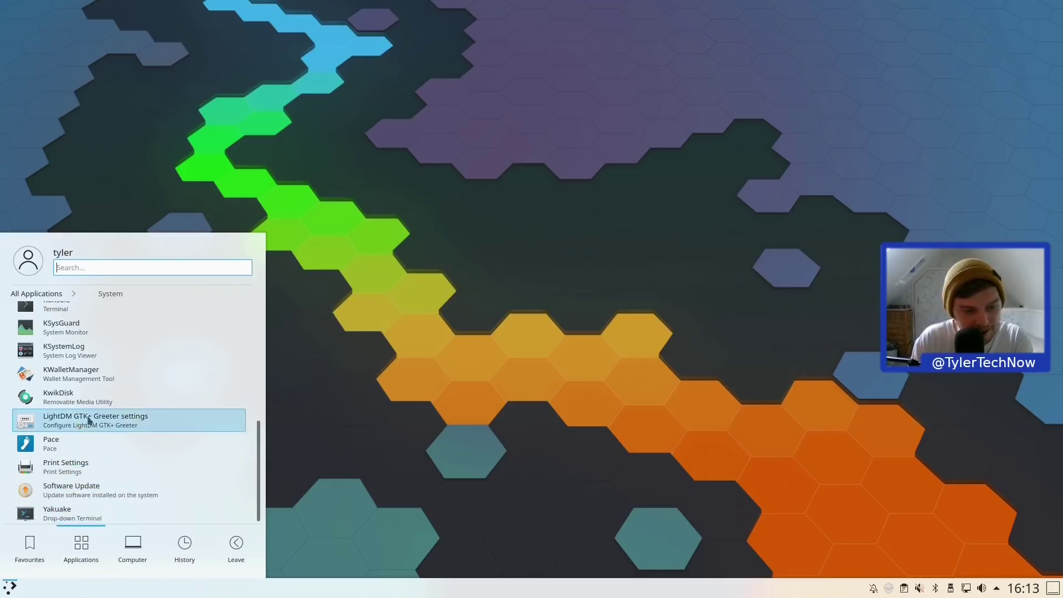
click(64, 443)
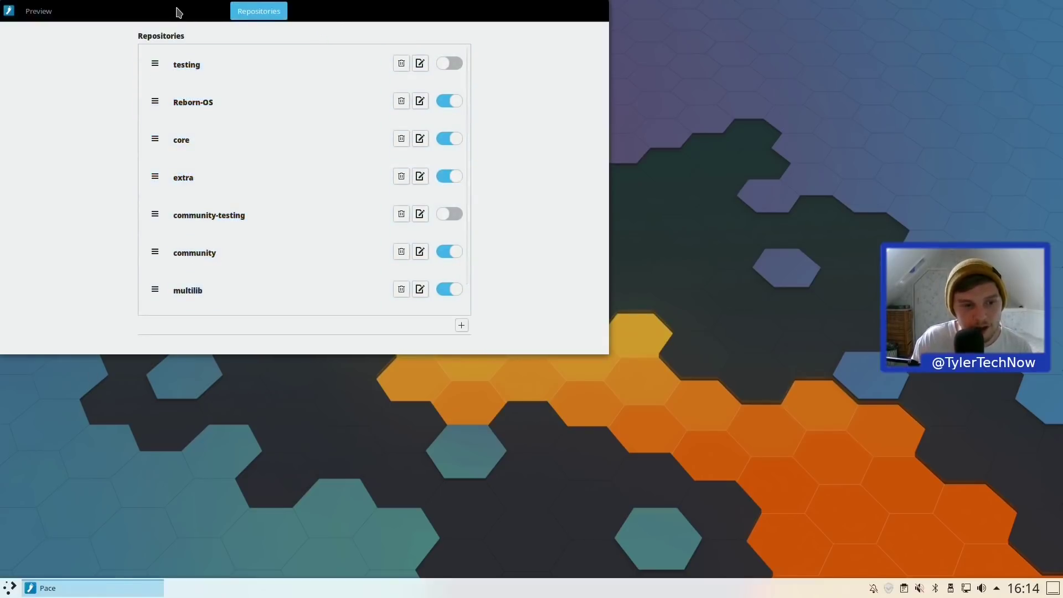
drag(176, 12, 401, 51)
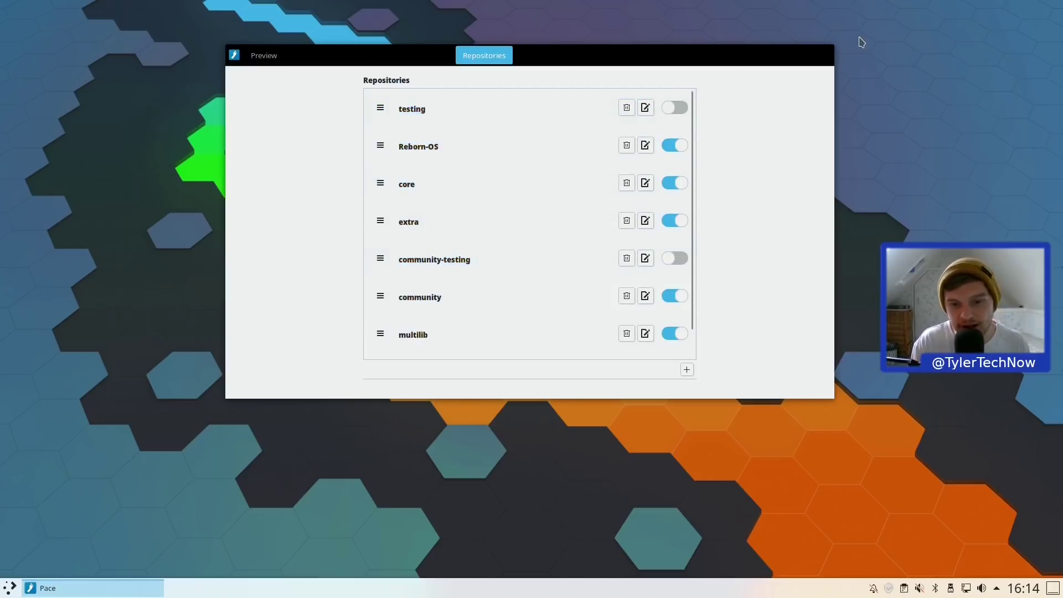
click(825, 55)
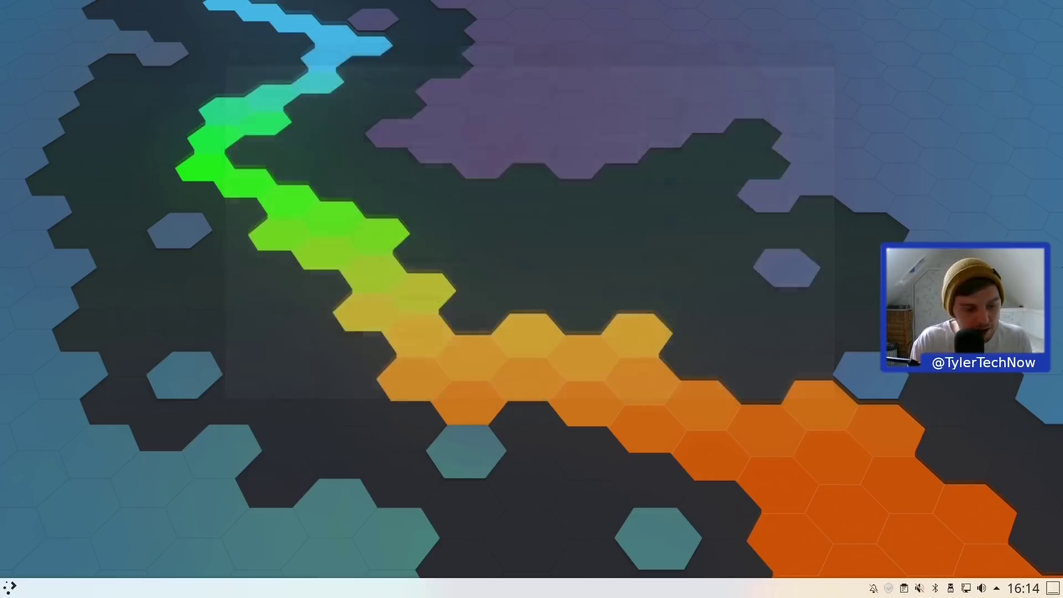
Launch Yakuake from the System applications, accept F12 as its open and retract shortcut, and retract the drop-down terminal
click(10, 587)
click(81, 545)
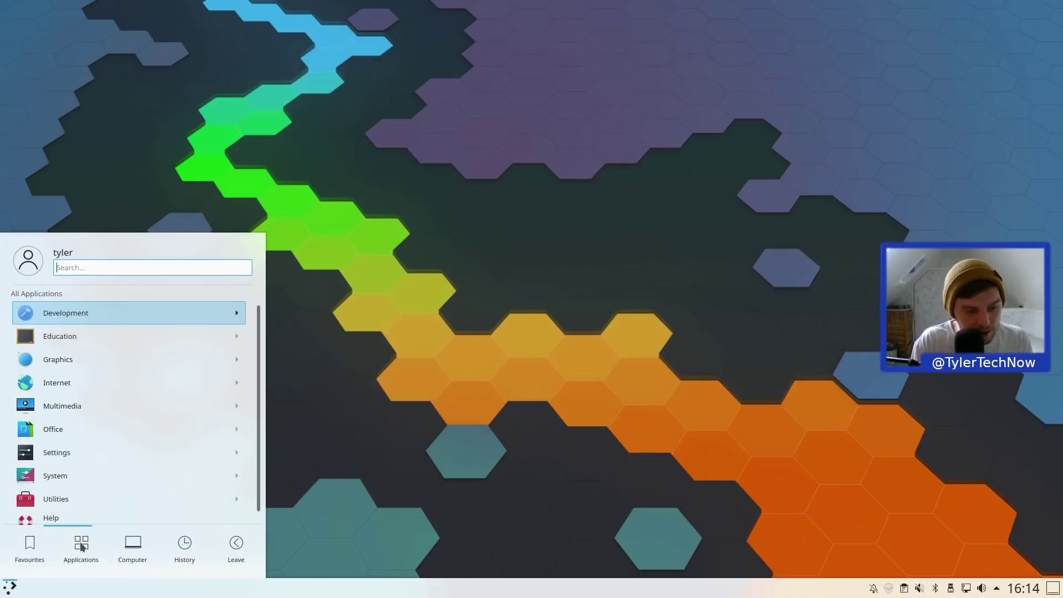
click(79, 467)
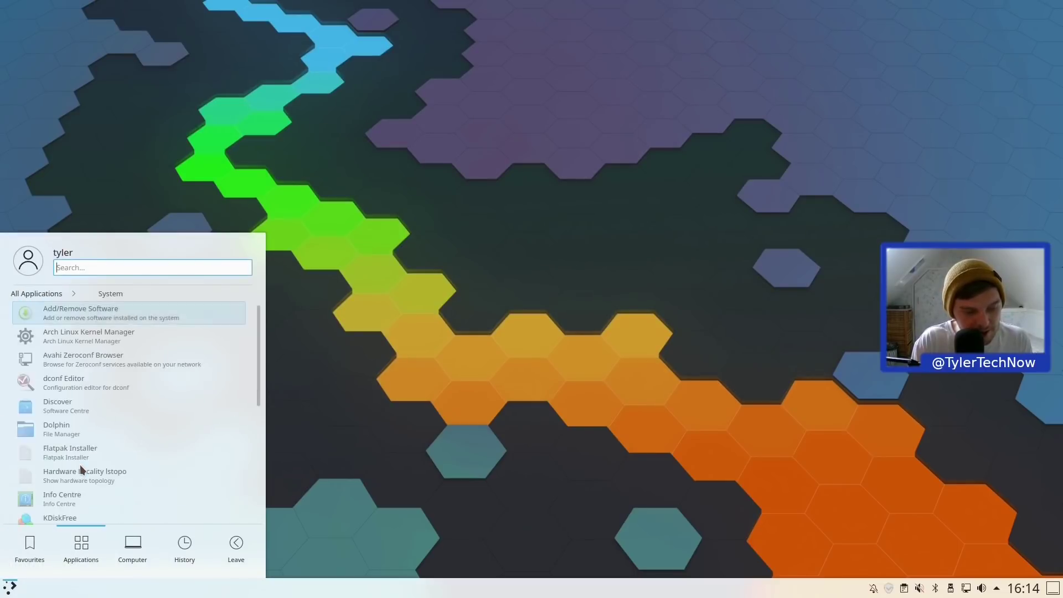
scroll(79, 467, down, 5)
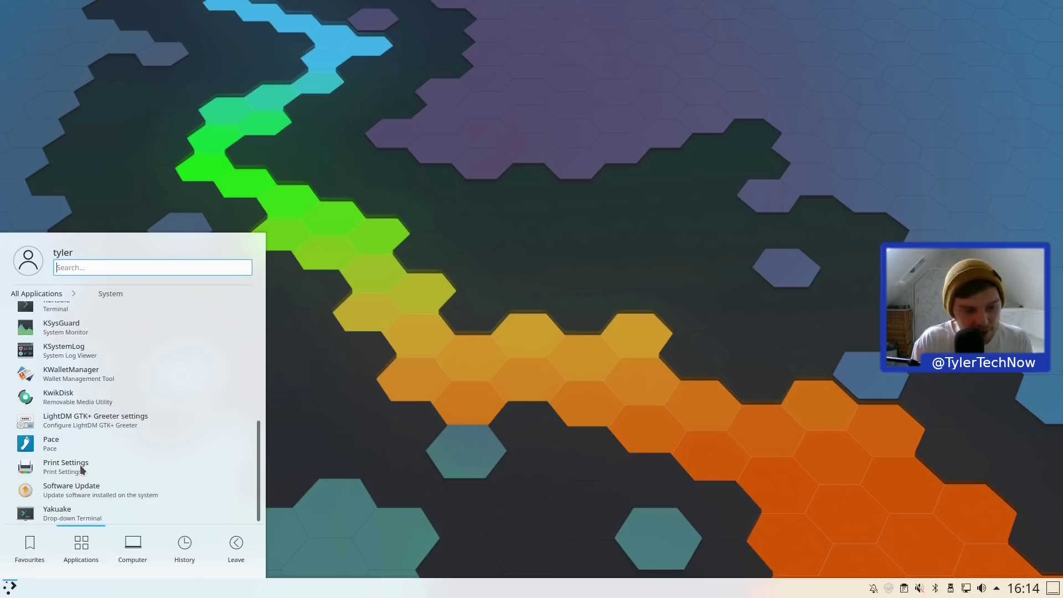
click(76, 507)
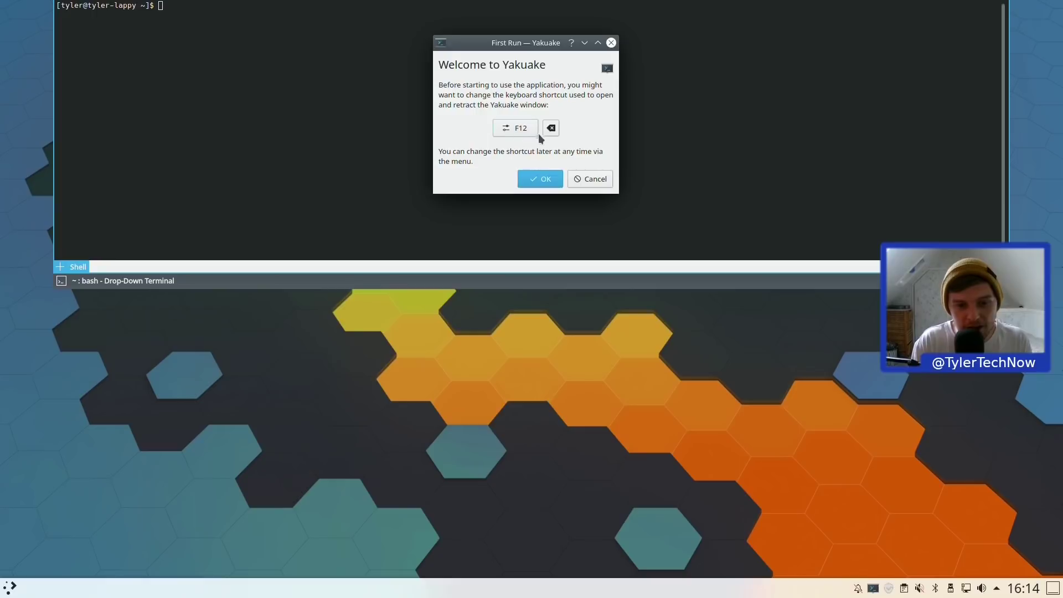
click(546, 182)
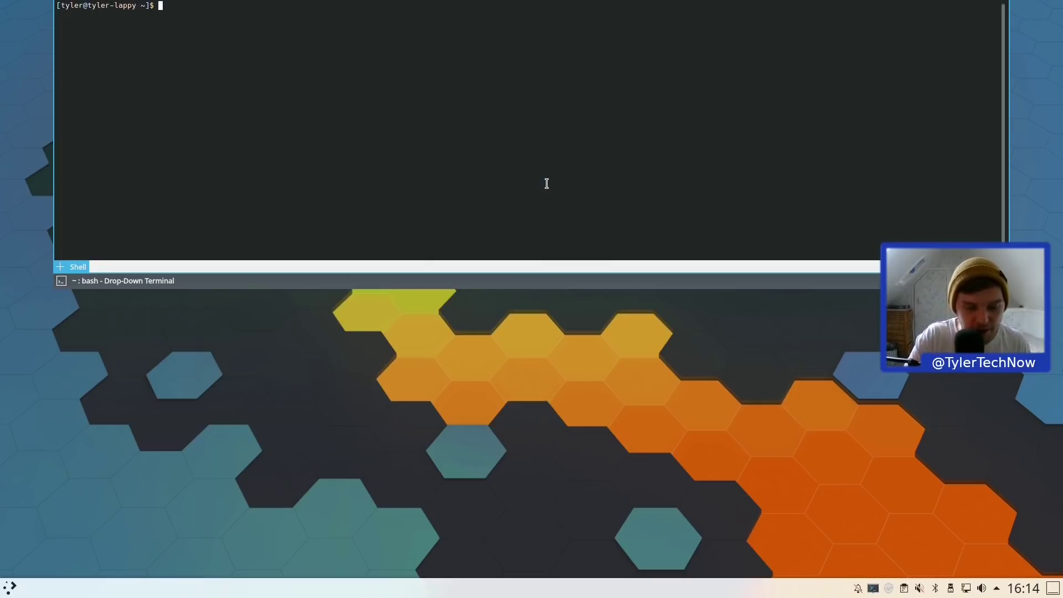
key(F12)
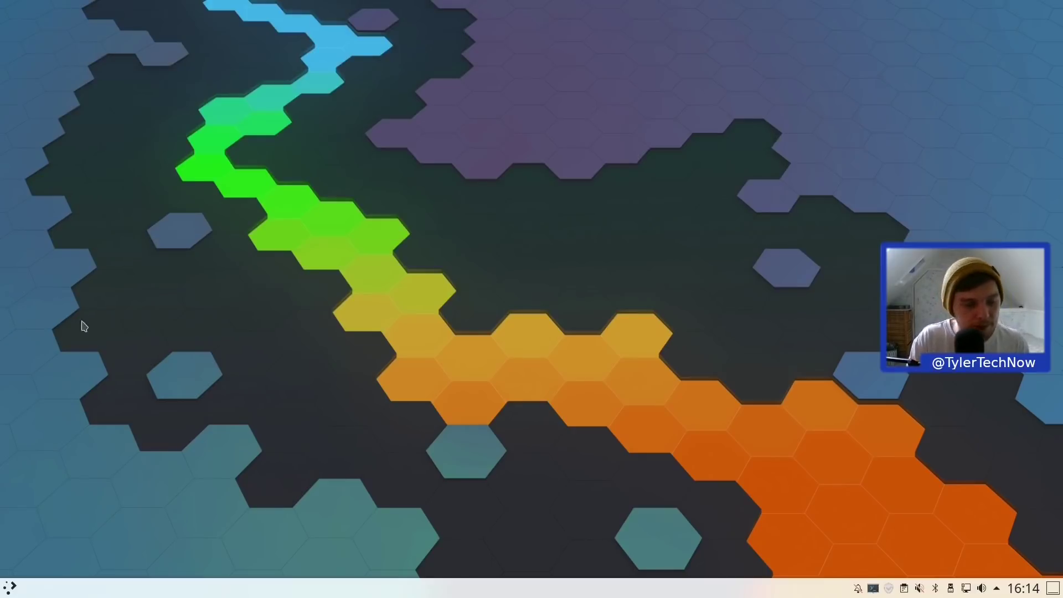
Browse the installed applications in the Utilities category
click(12, 584)
mouse_move(81, 548)
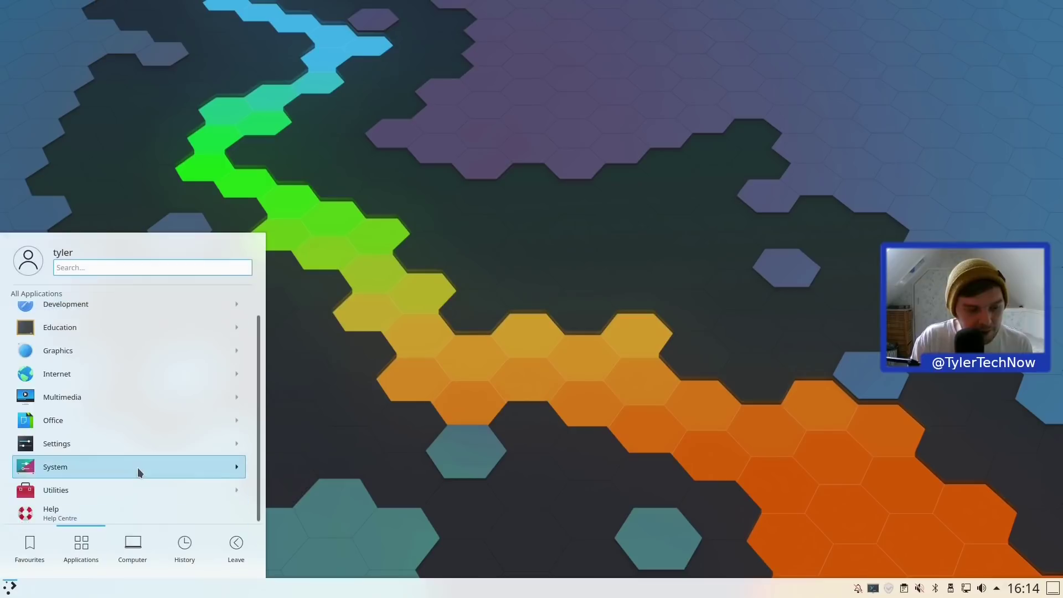
click(68, 486)
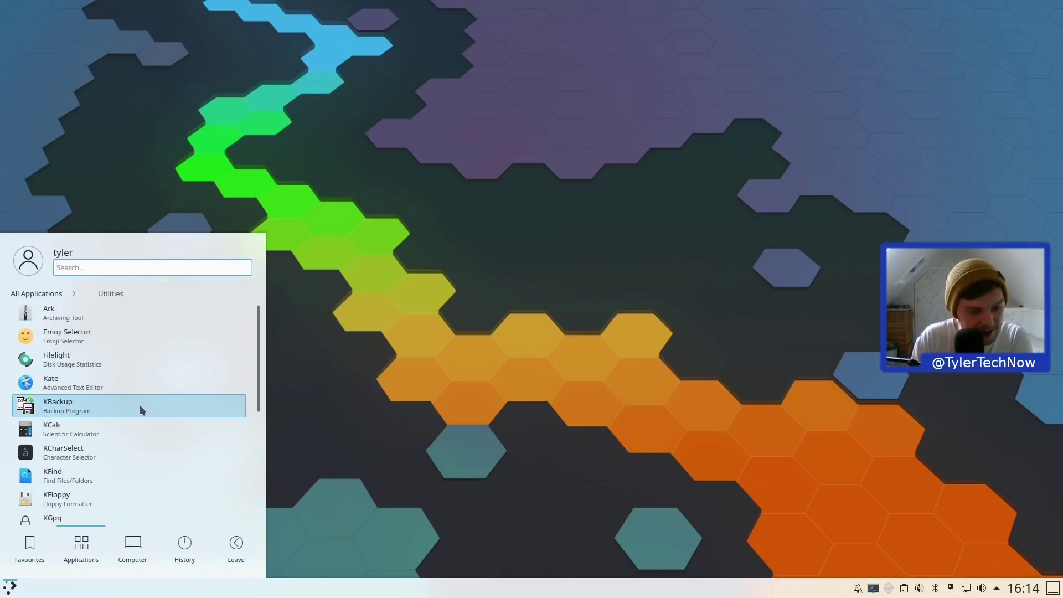
scroll(140, 410, down, 3)
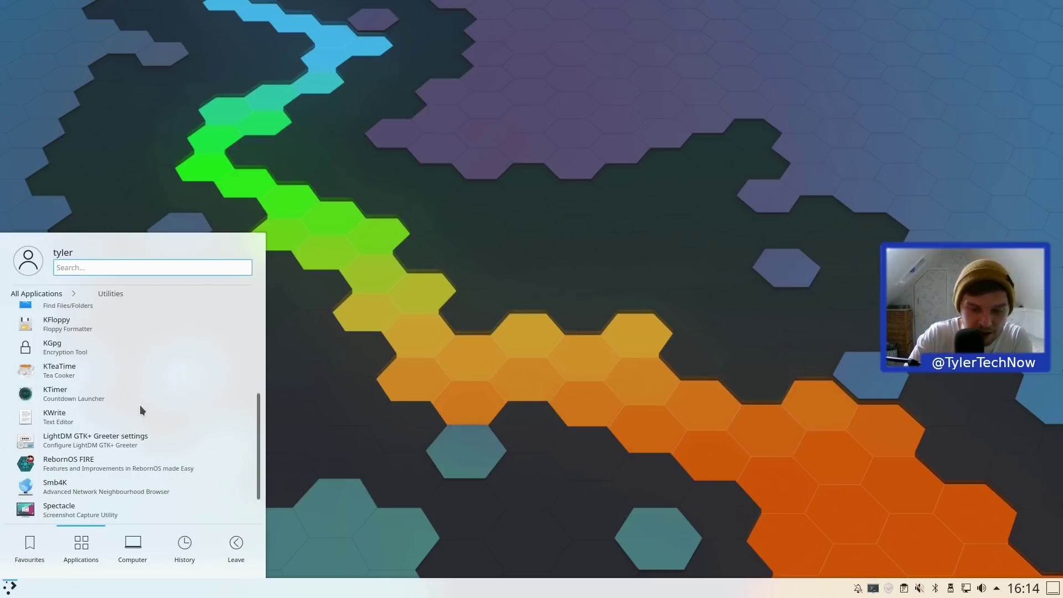
Capture a full-screen screenshot with Spectacle, save it as a PNG image in the Pictures folder, and close Spectacle
key(Print)
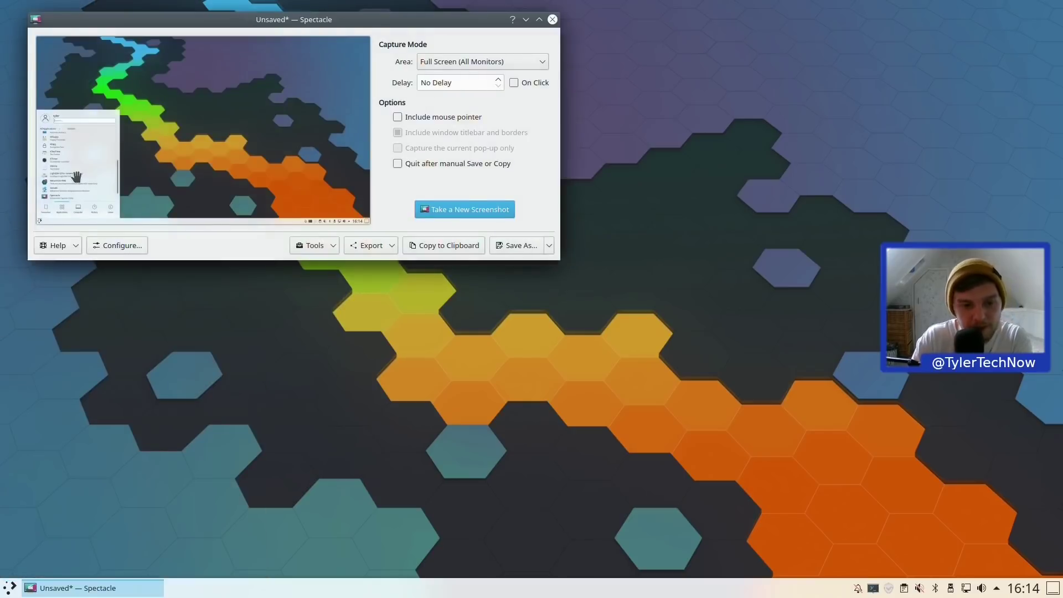
click(508, 245)
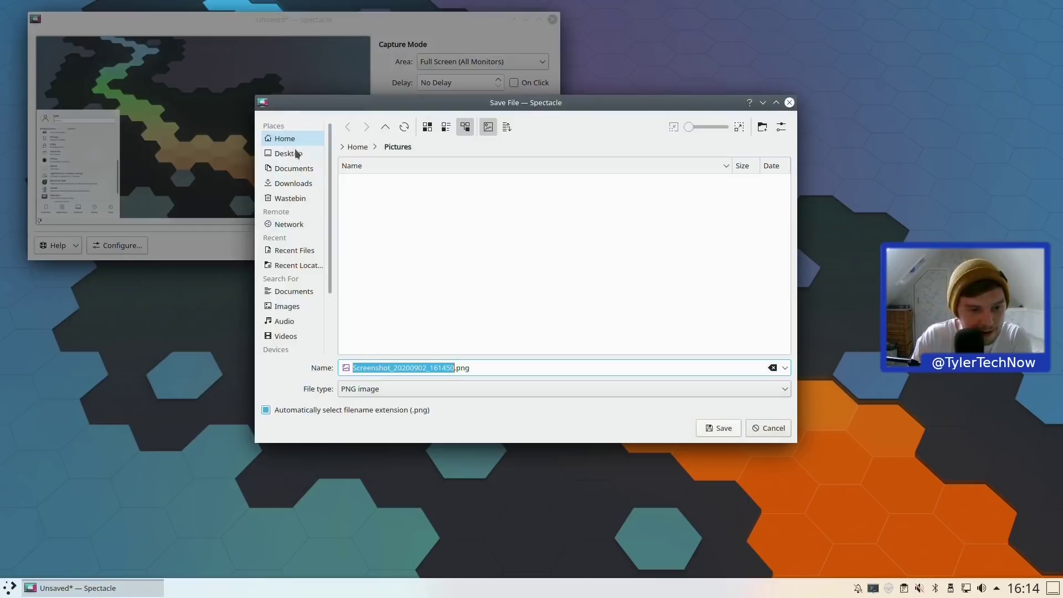
click(722, 428)
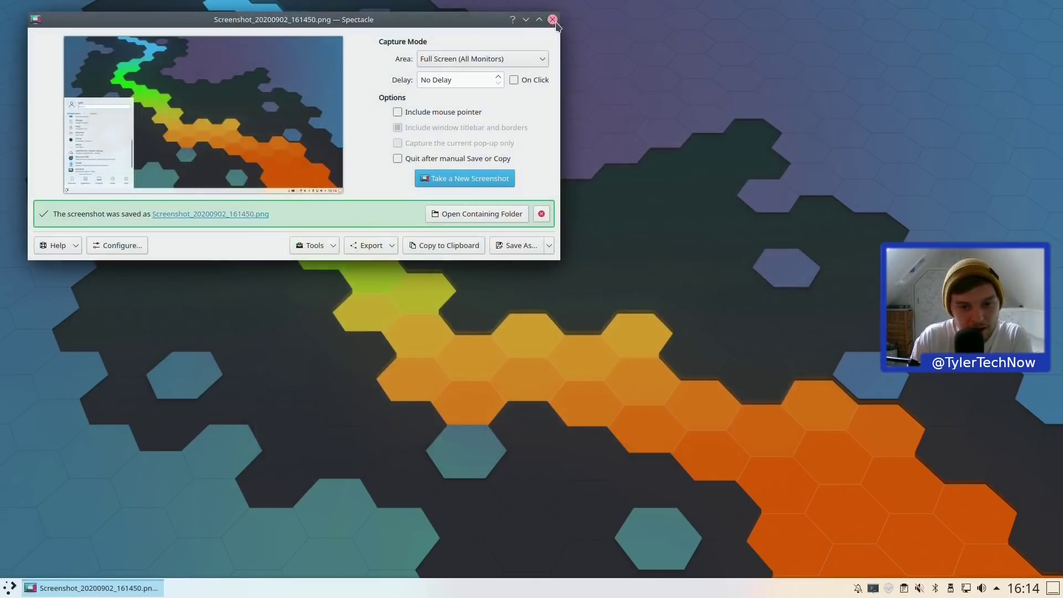
click(552, 20)
Launch RebornOS FIRE from the Utilities applications and authenticate with the account password
key(super)
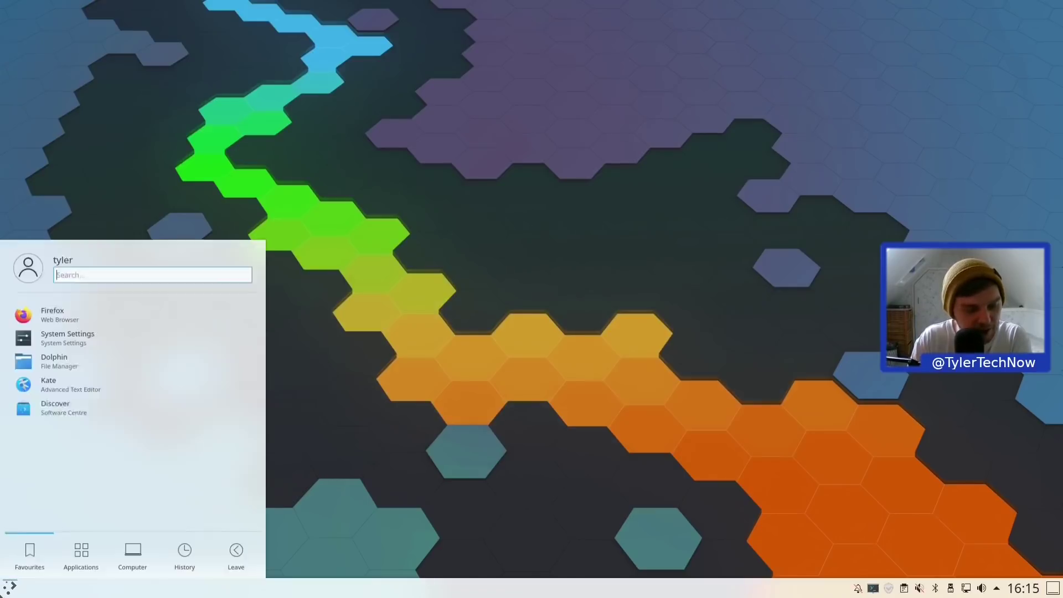
click(81, 545)
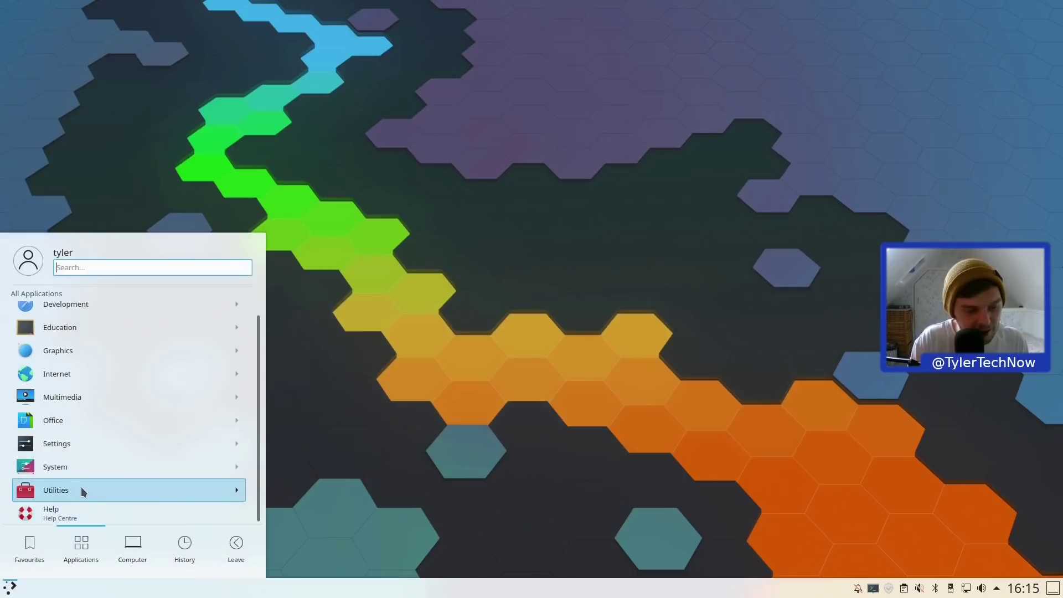
click(81, 489)
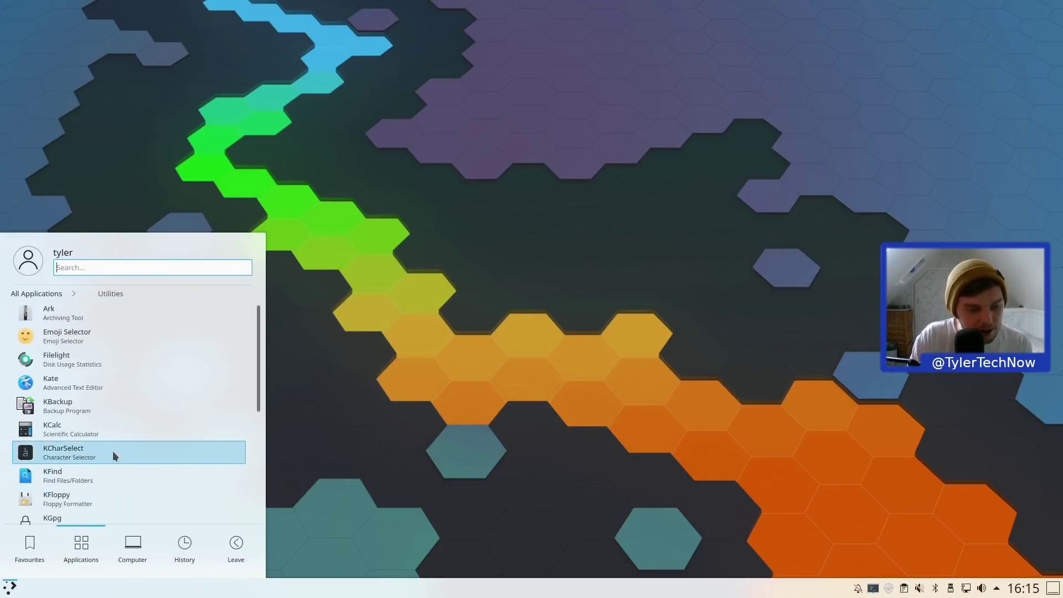
scroll(113, 455, down, 5)
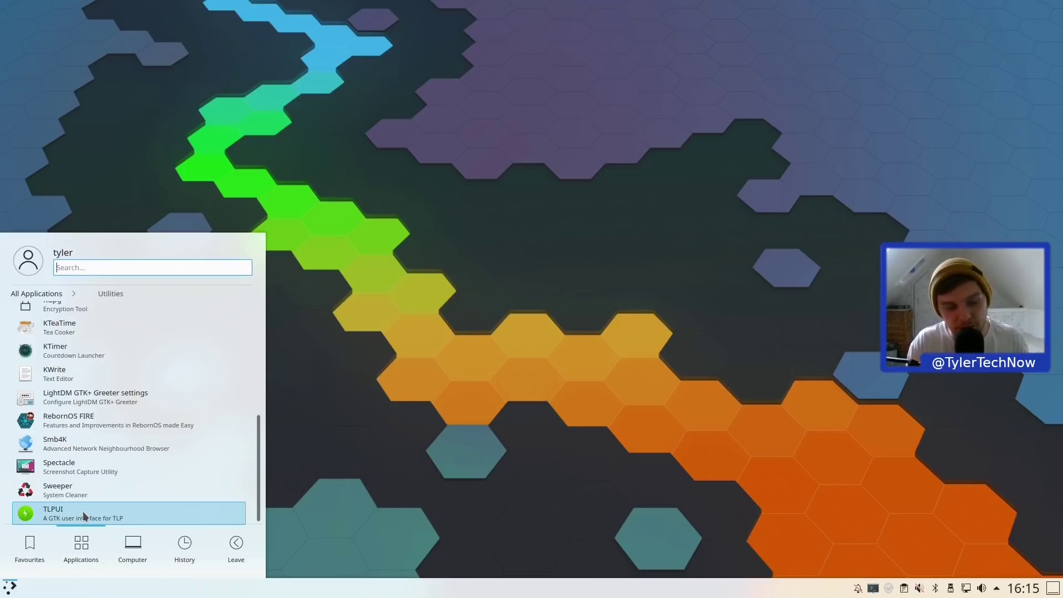
click(61, 420)
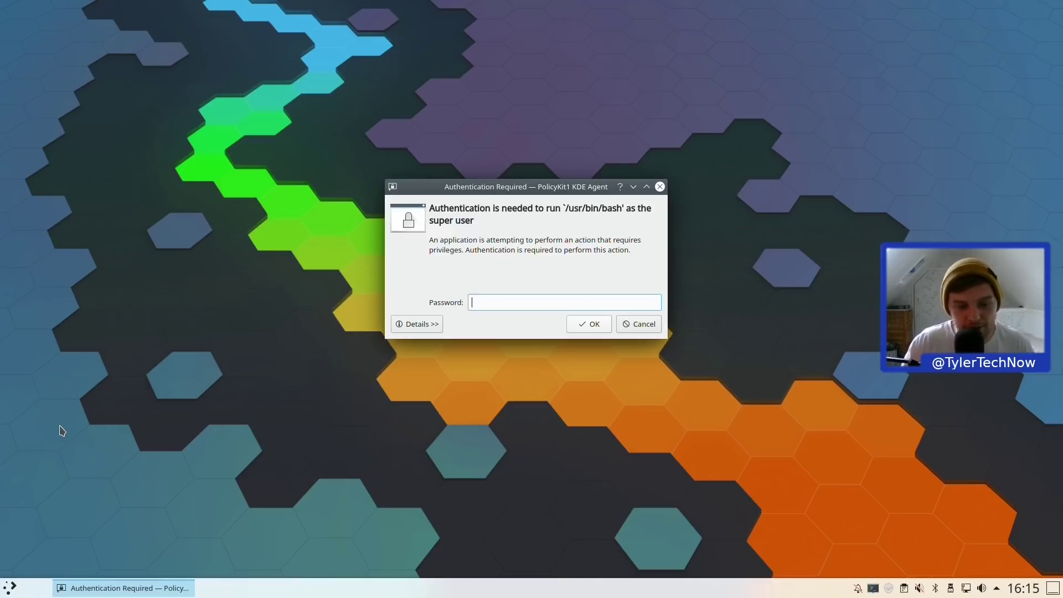
text(********)
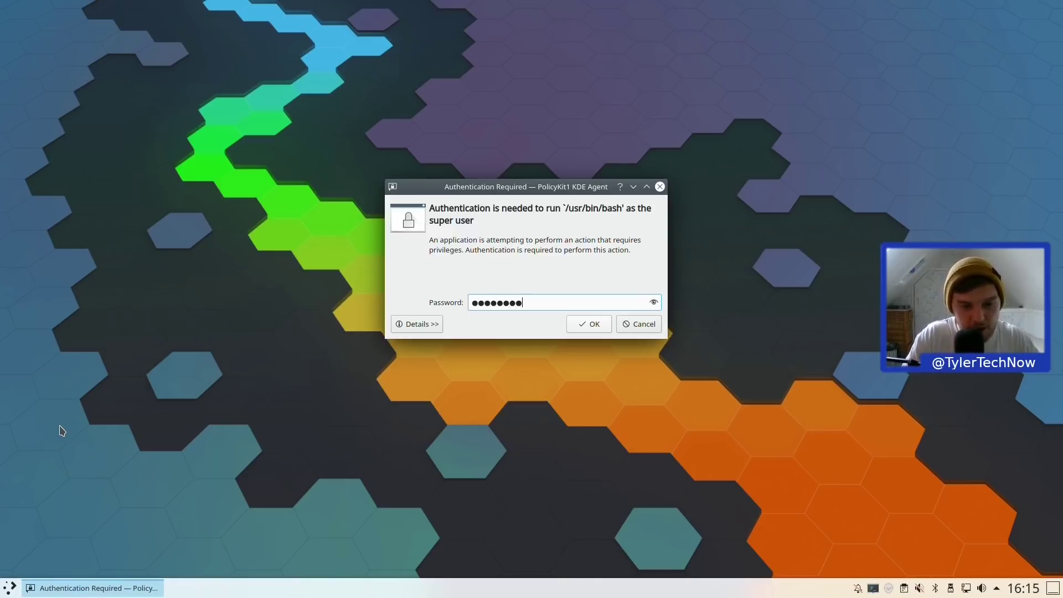
key(Return)
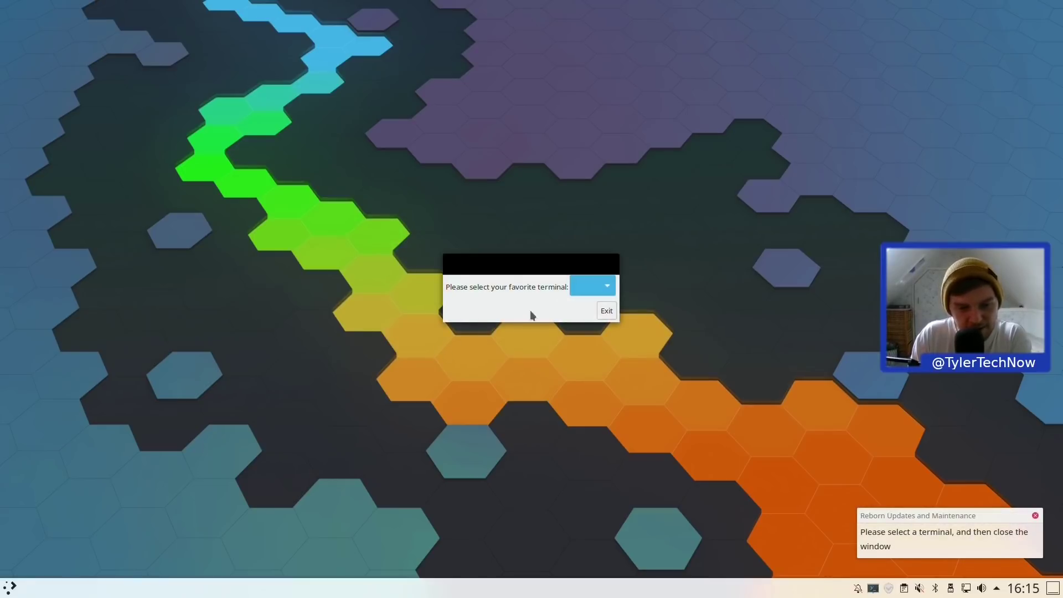
Select Konsole as the favourite terminal for RebornOS FIRE and exit the terminal selection dialog
click(606, 291)
click(605, 291)
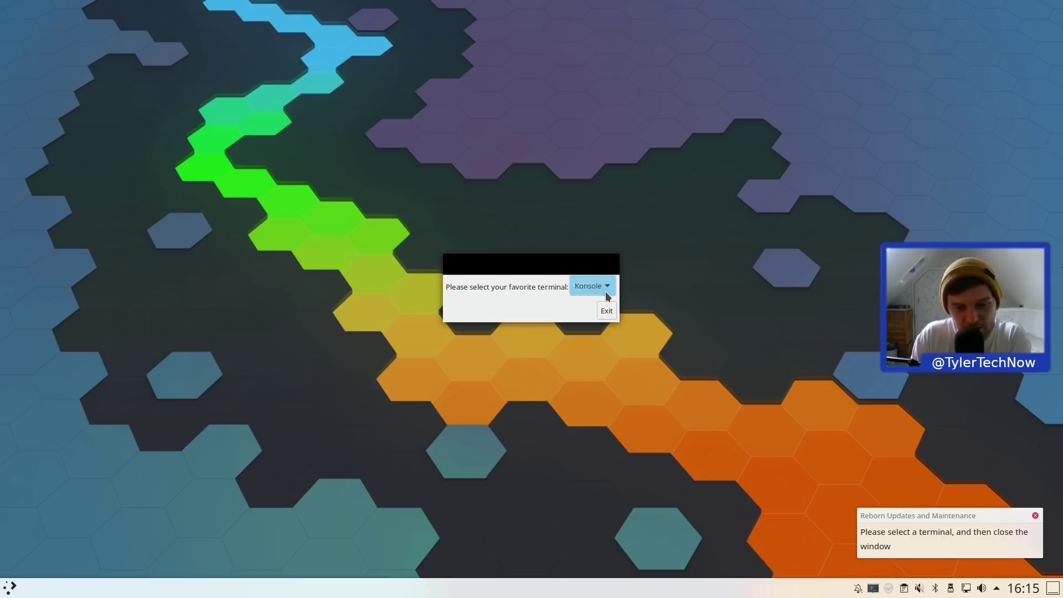
click(606, 310)
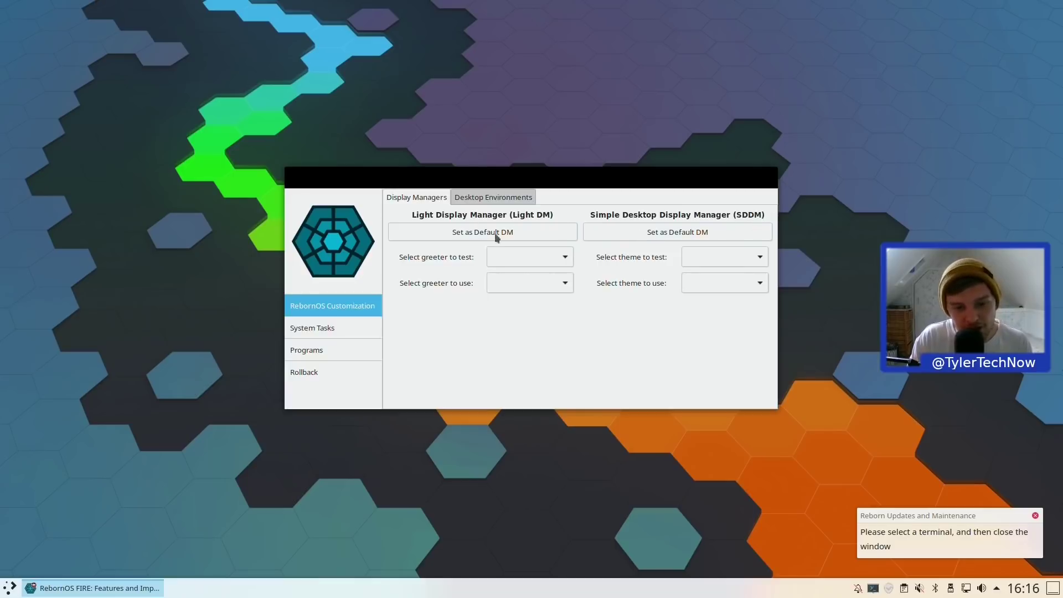
Review the installable desktop environments in RebornOS FIRE, previewing Cinnamon, Deepin, LXQt and Mate
click(485, 196)
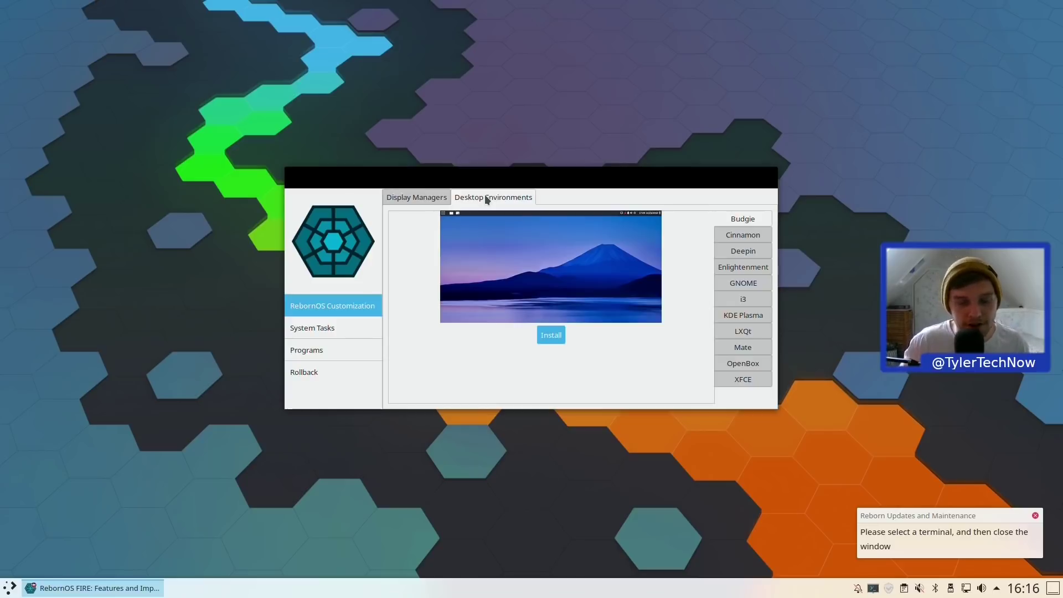
click(758, 233)
click(757, 246)
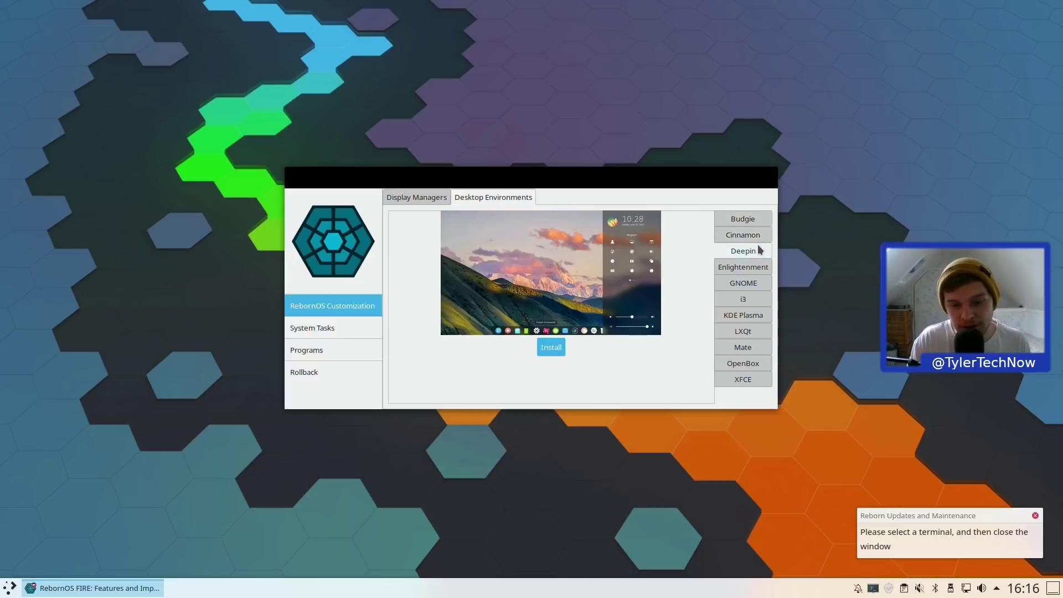
click(756, 329)
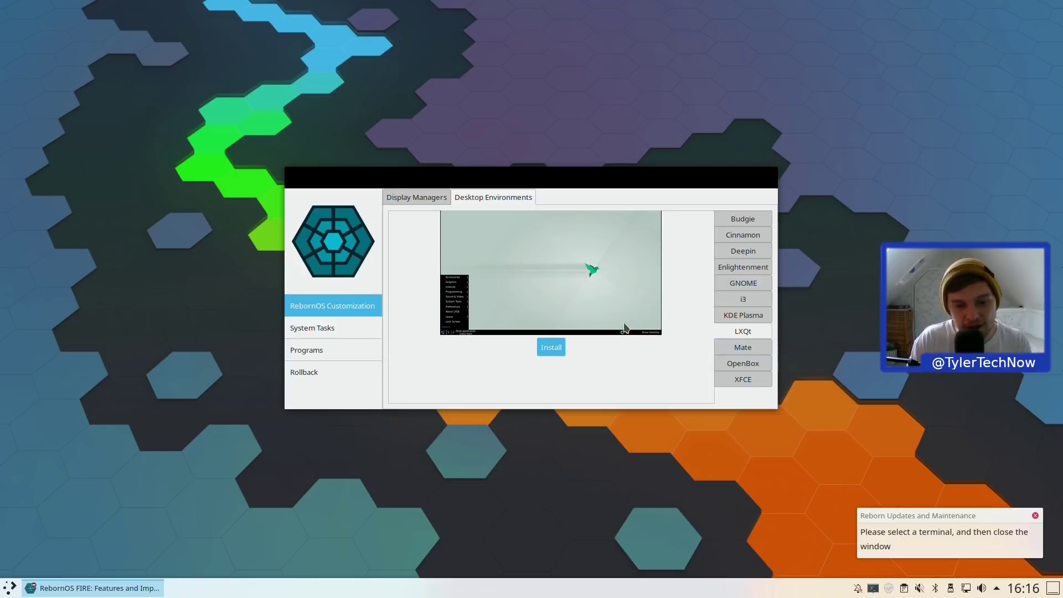
click(742, 347)
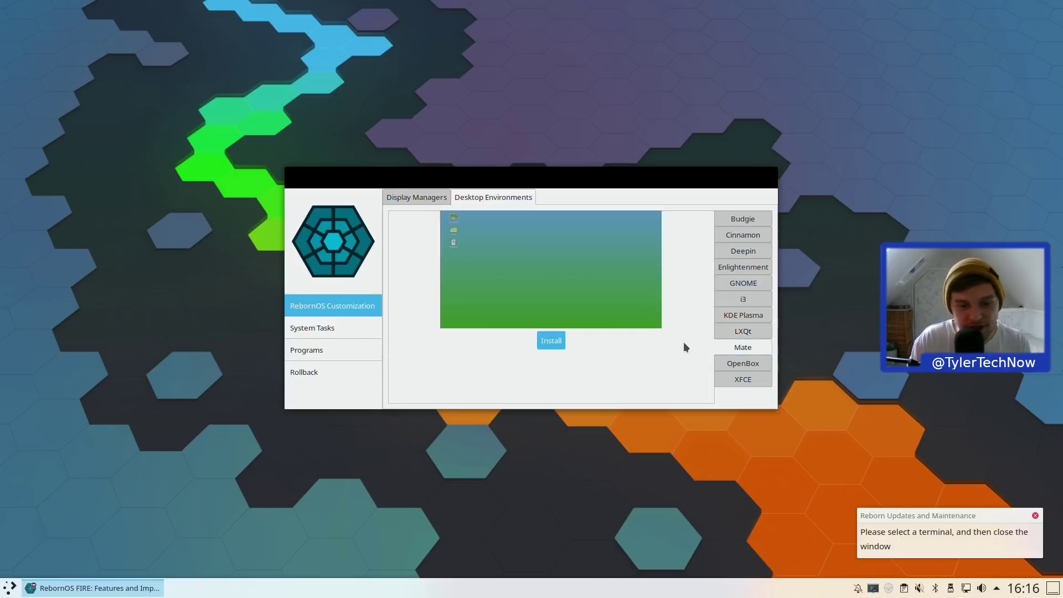
Run the System Tasks maintenance option that clears all packages from the cache, authenticating with the account password
click(340, 329)
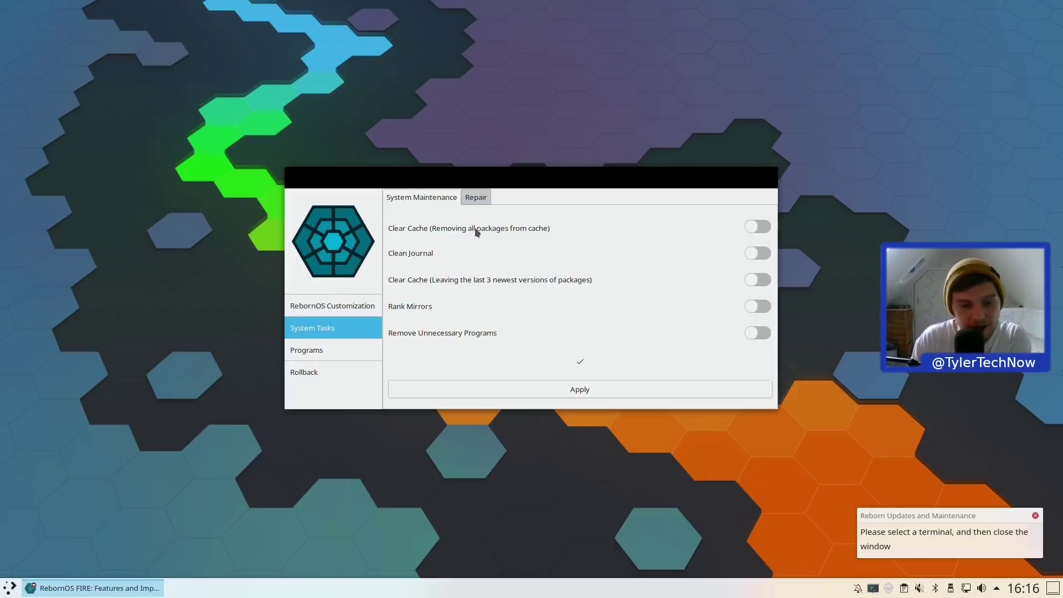
click(756, 227)
click(580, 389)
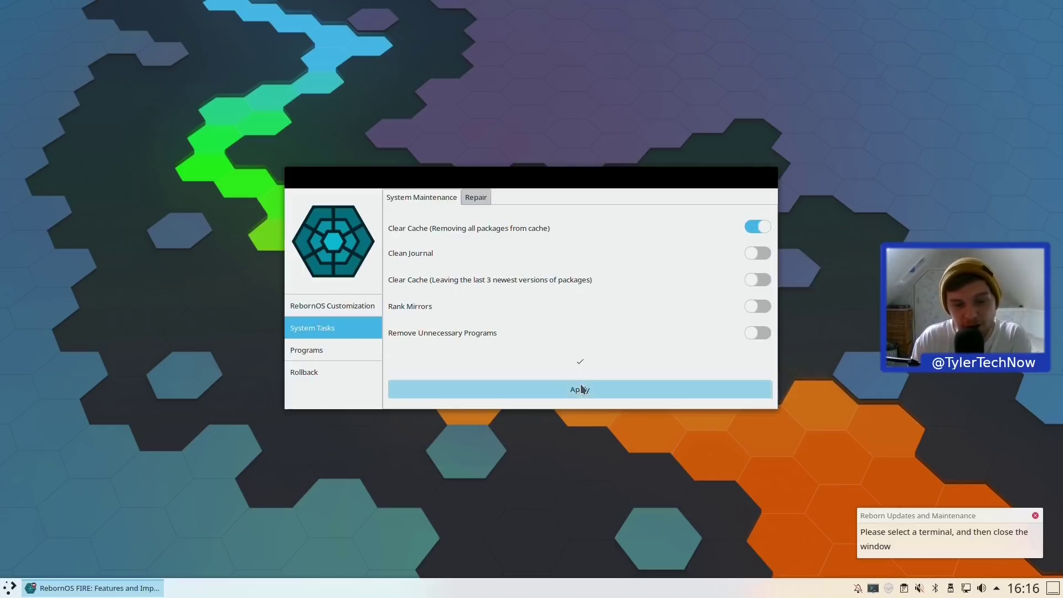
text(******)
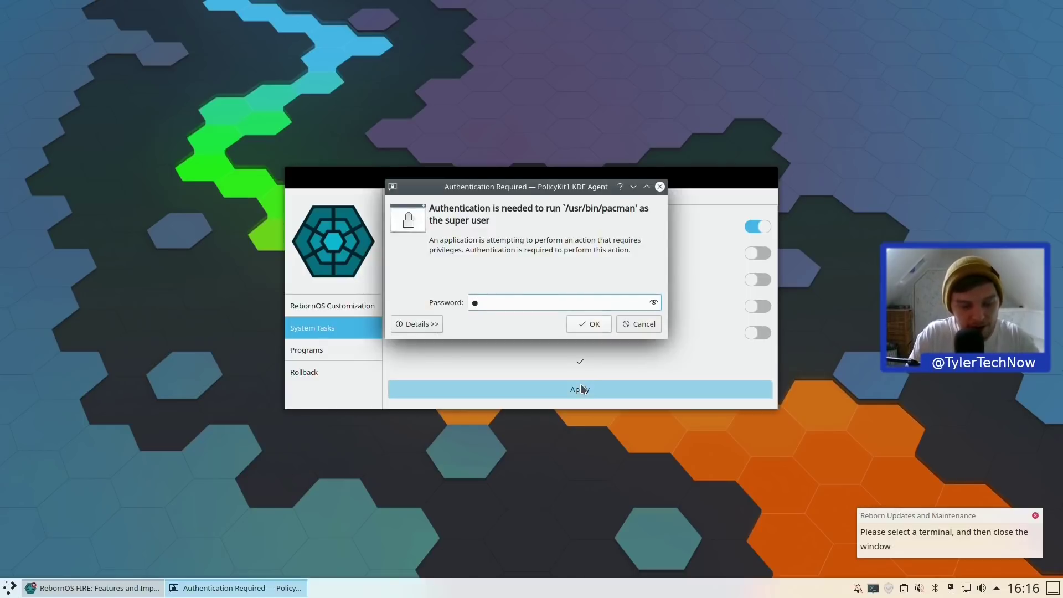
key(BackSpace)
key(BackSpace)
key(BackSpace)
key(BackSpace)
key(BackSpace)
key(BackSpace)
text(********)
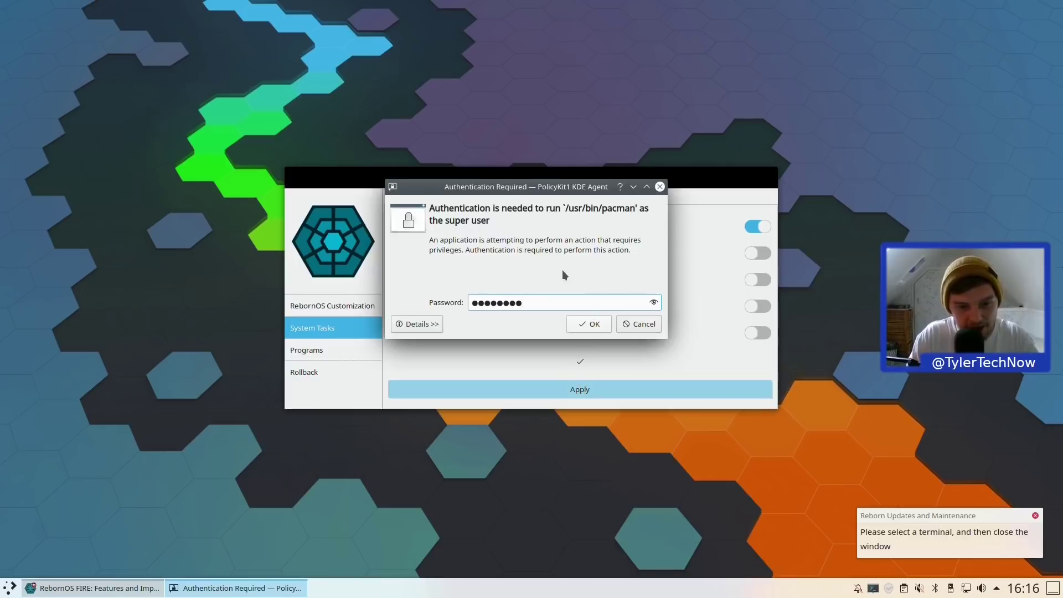
drag(527, 191, 566, 222)
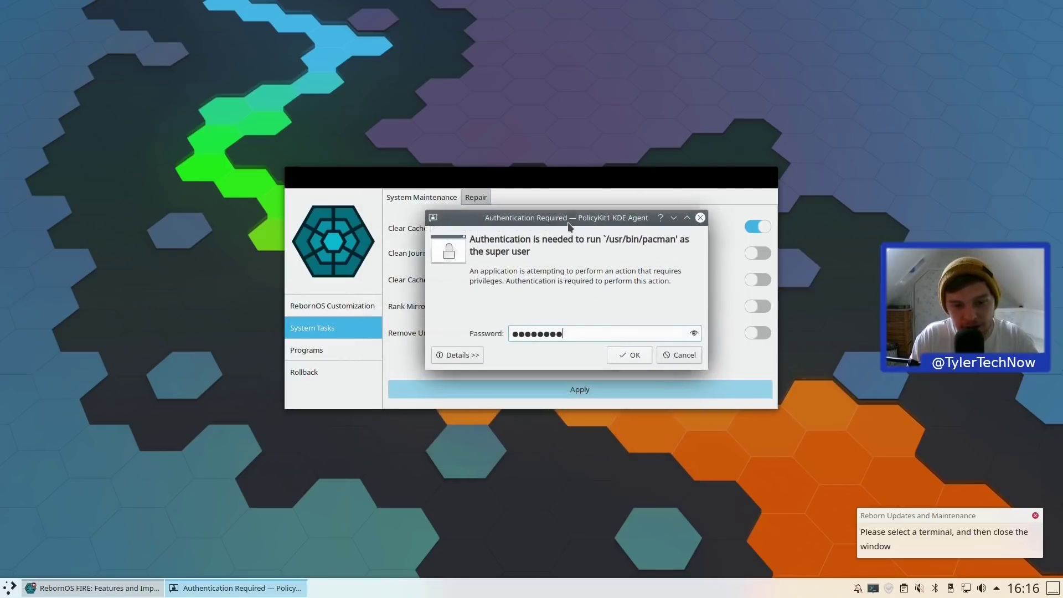
click(621, 358)
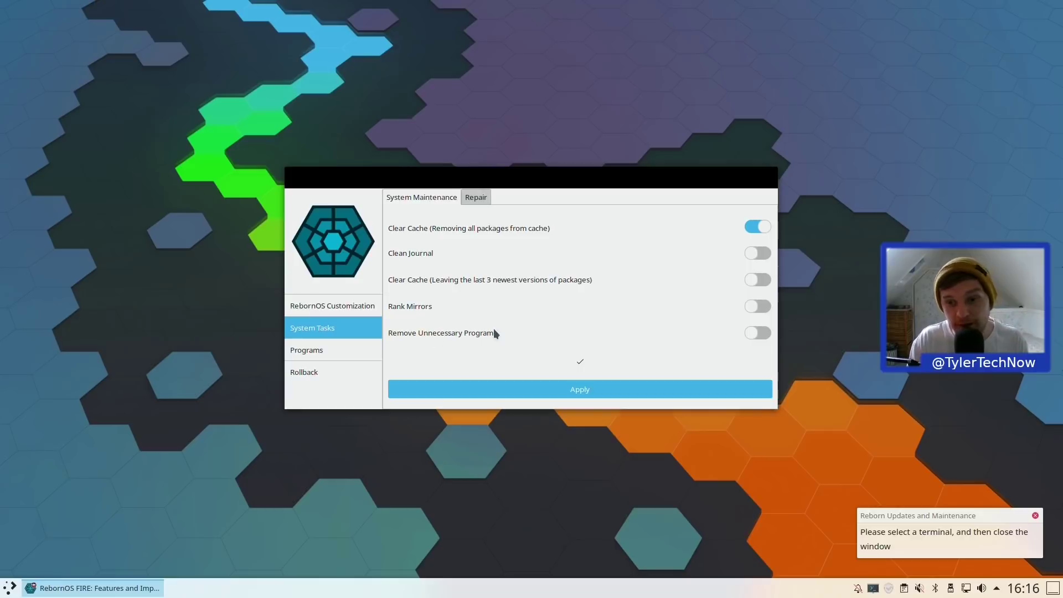
Review the Repair options under System Tasks, including the description of Remove Package (leaving dependencies behind)
click(477, 199)
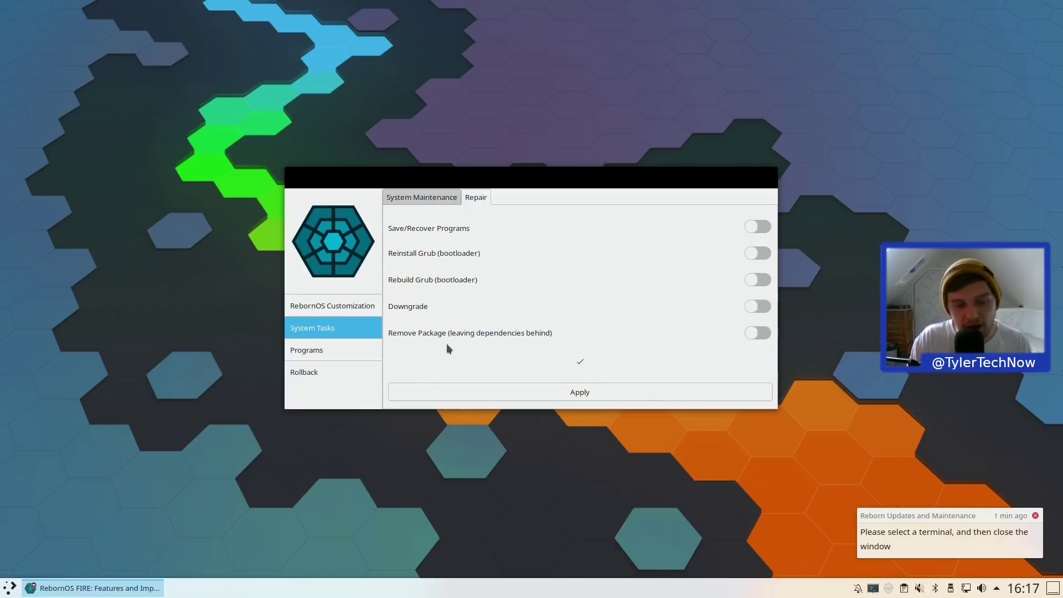
mouse_move(475, 337)
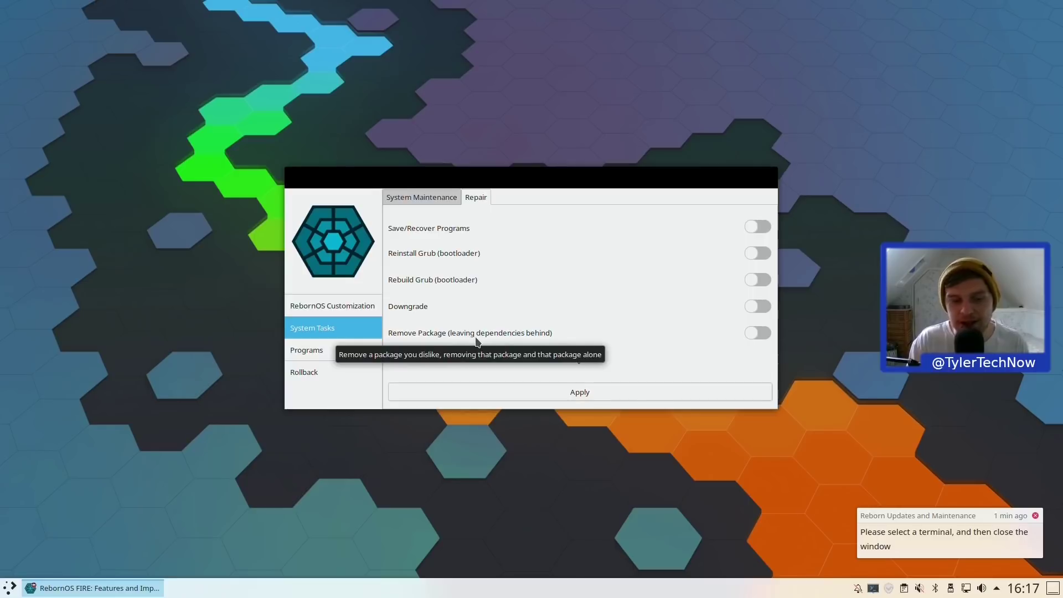
Open Control Mycroft from the Programs addons, authenticate with the account password, and close the Mycroft window
click(327, 353)
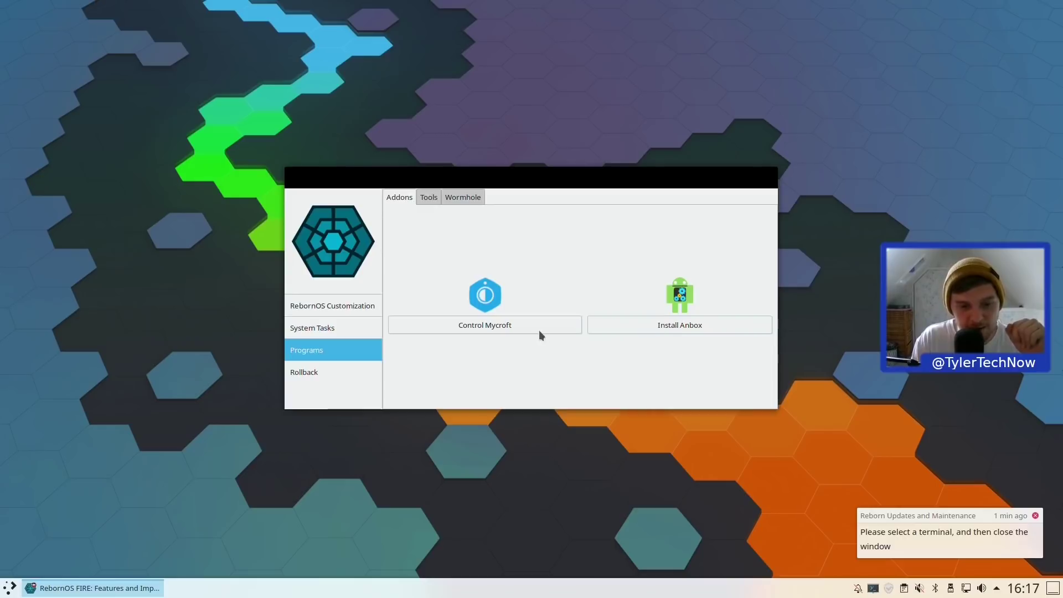
click(503, 330)
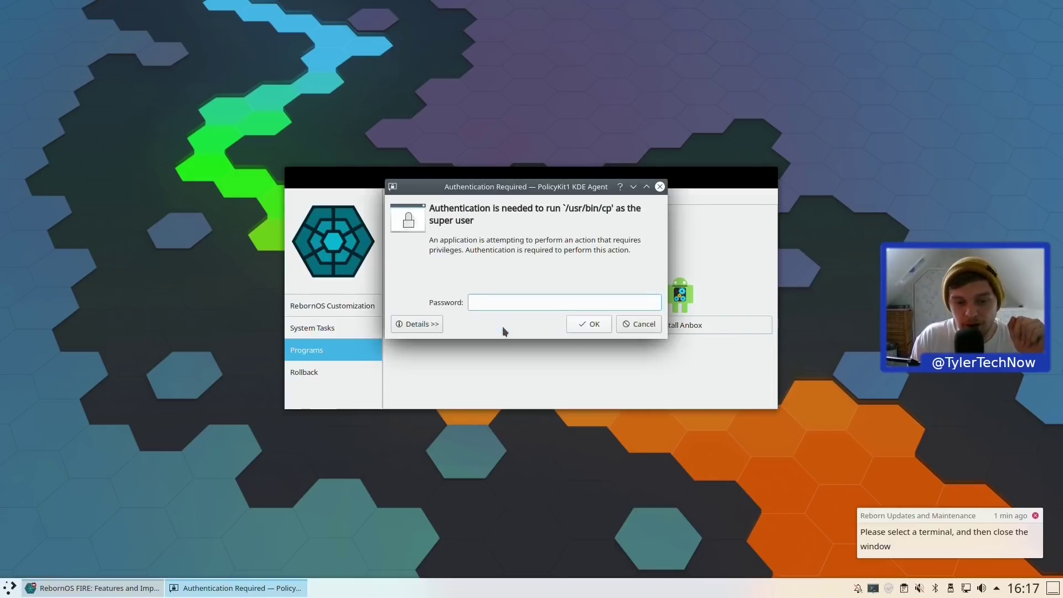
text(●●●●●)
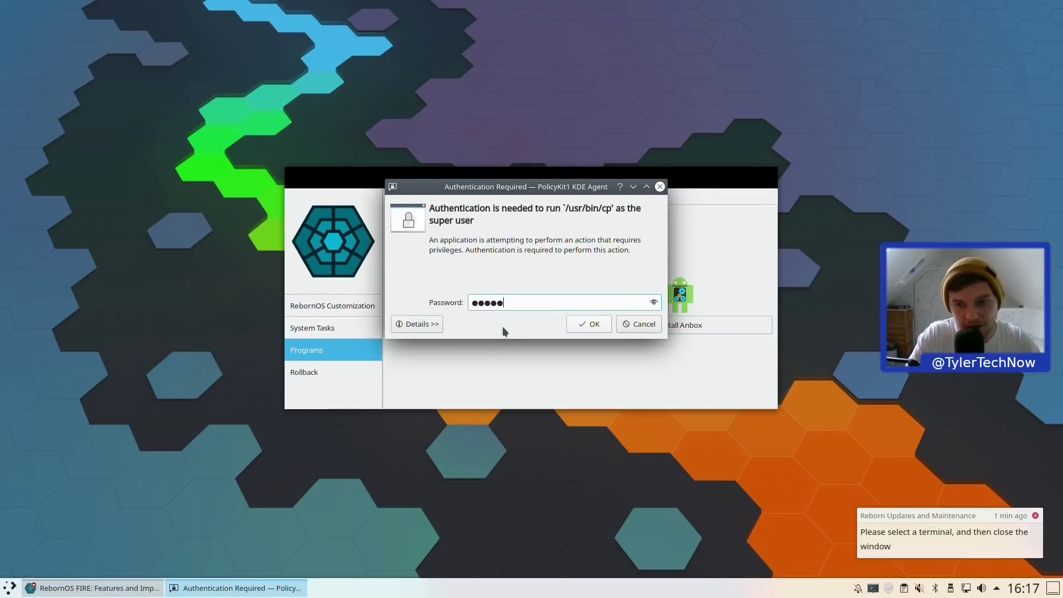
text(●●●)
key(Return)
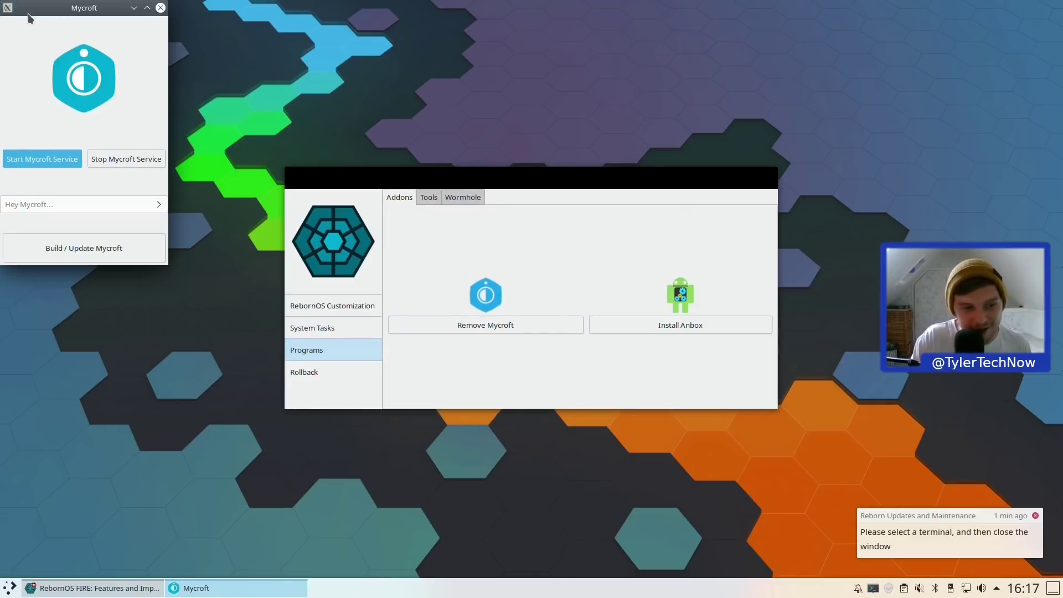
drag(69, 12, 457, 127)
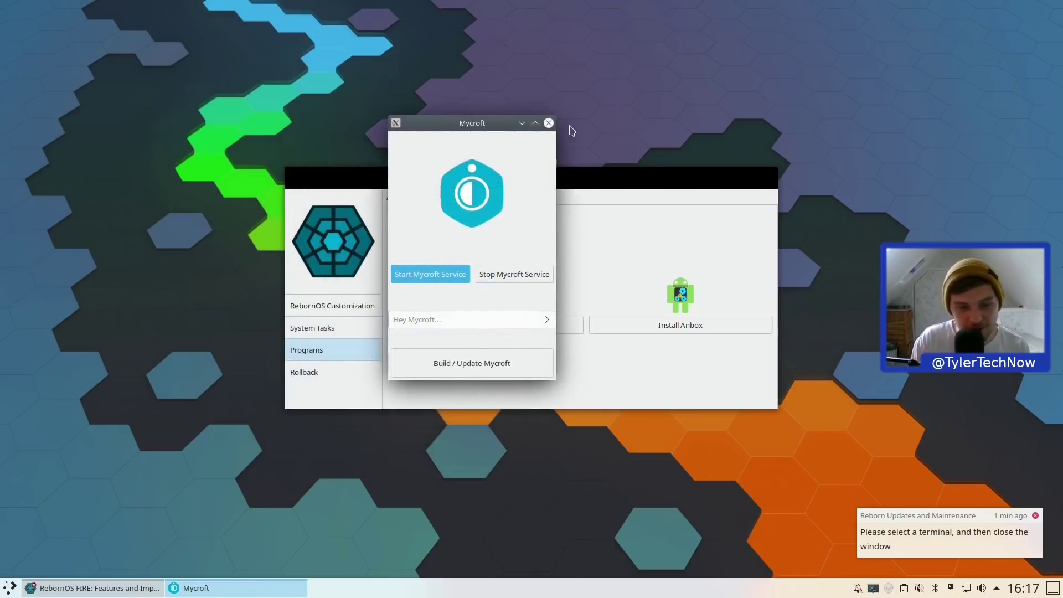
click(548, 122)
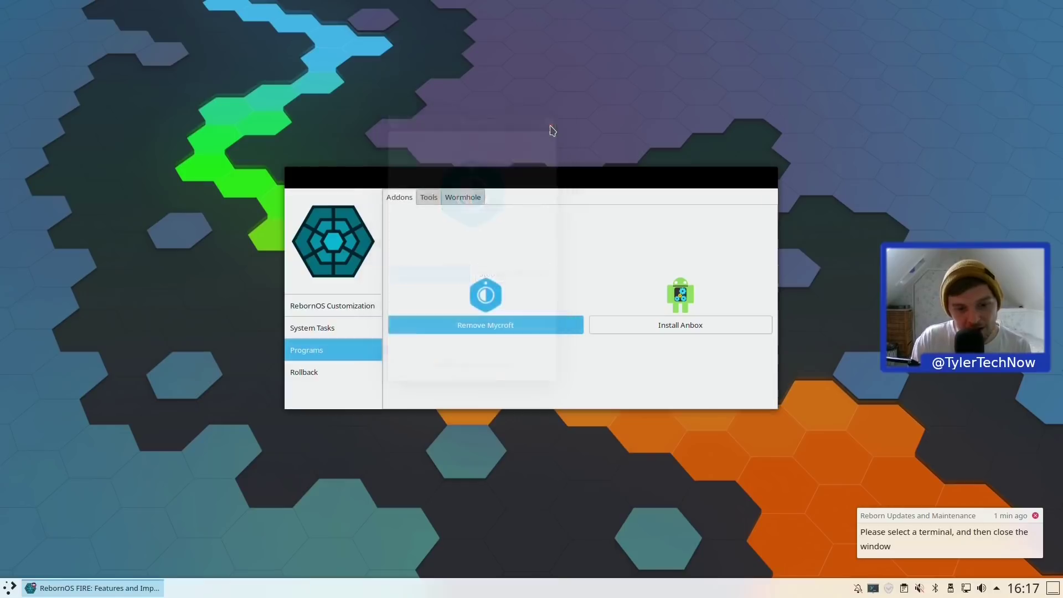
Launch Stacer from the Programs tools, submitting the sudo password in the Konsole window
click(432, 202)
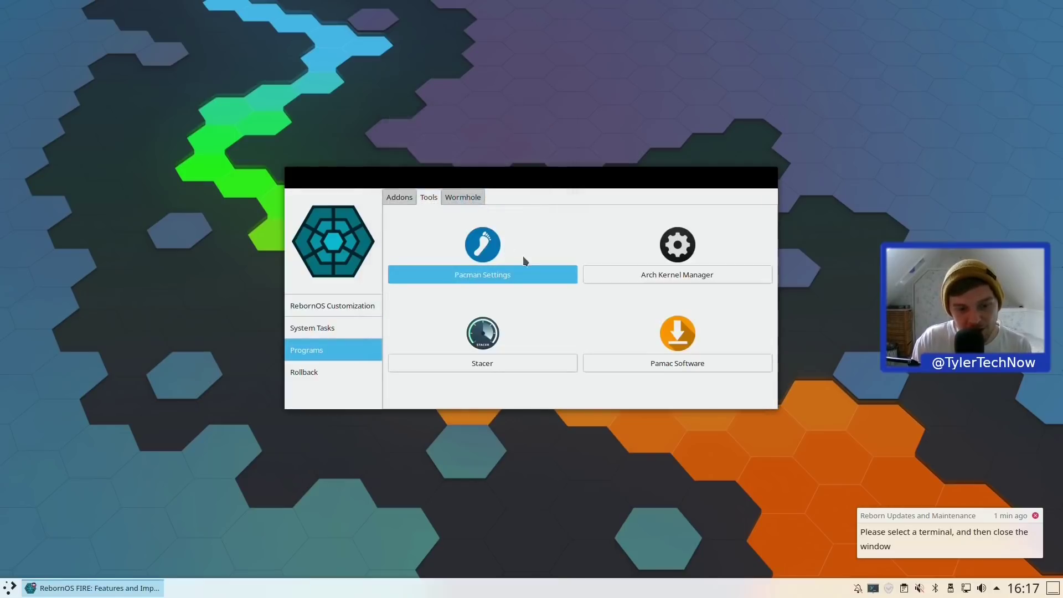
click(505, 282)
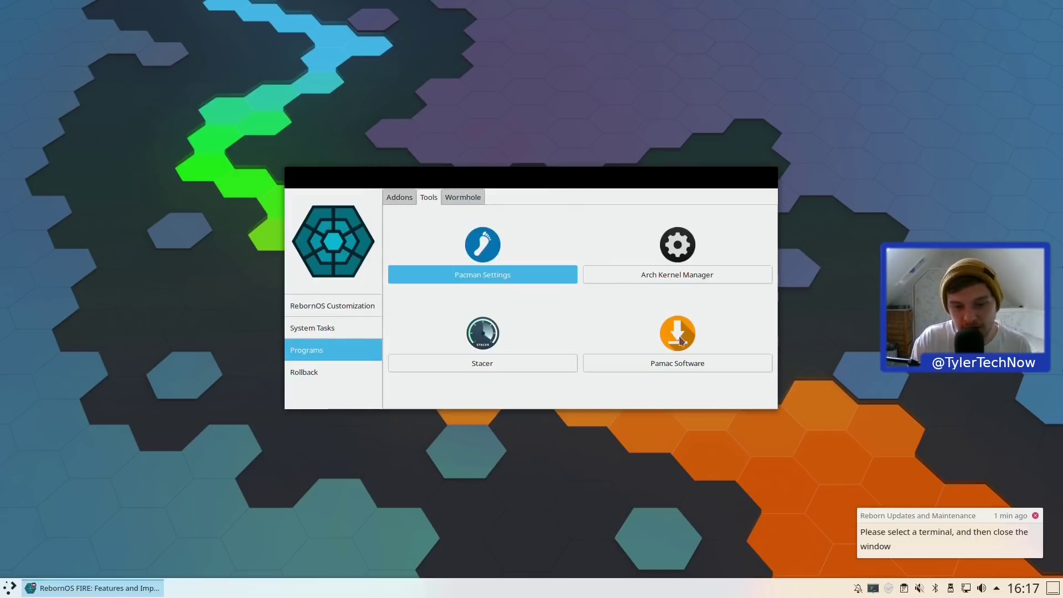
click(485, 367)
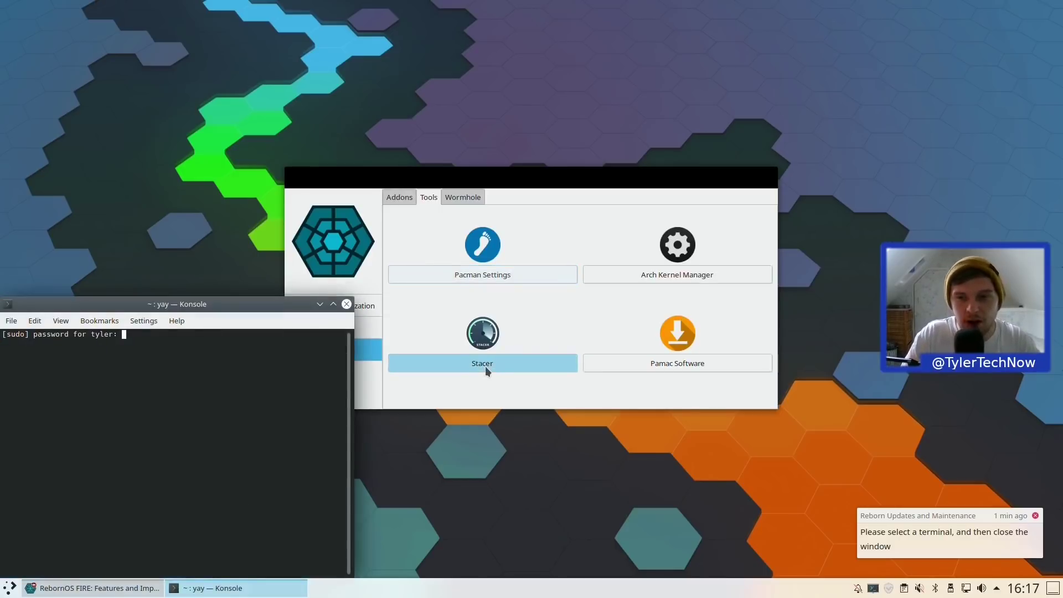
key(Return)
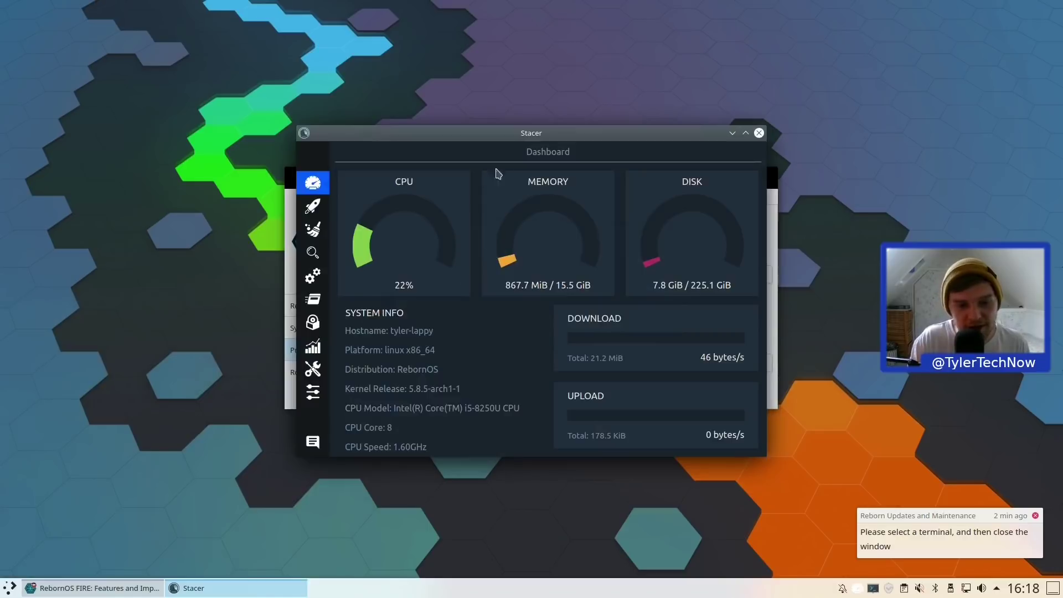
drag(553, 137, 553, 140)
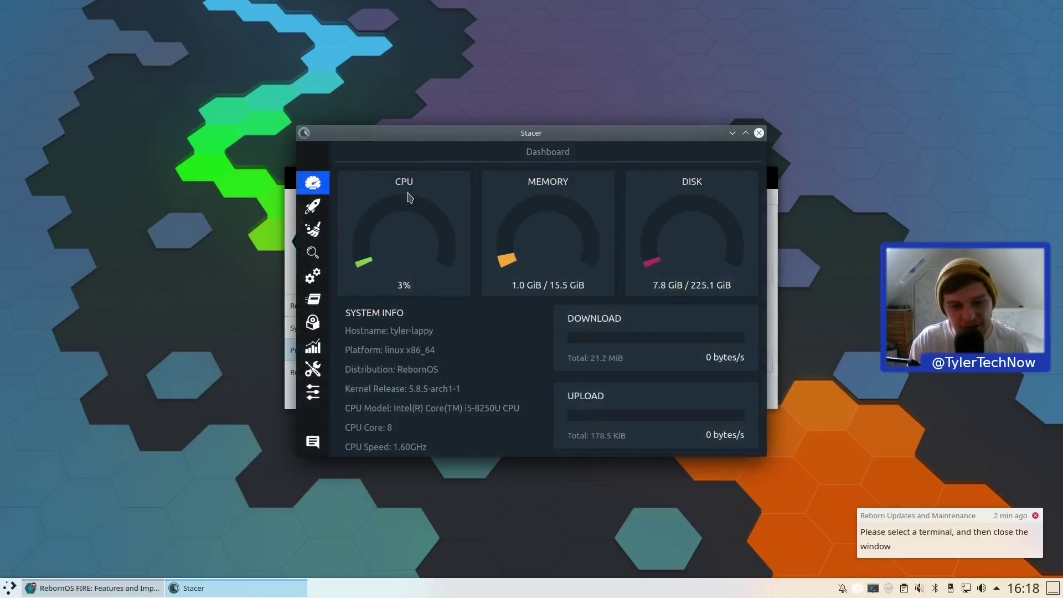
Browse Stacer's sections, including the System Cleaner and Uninstaller, and quit Stacer completely
click(313, 212)
click(317, 232)
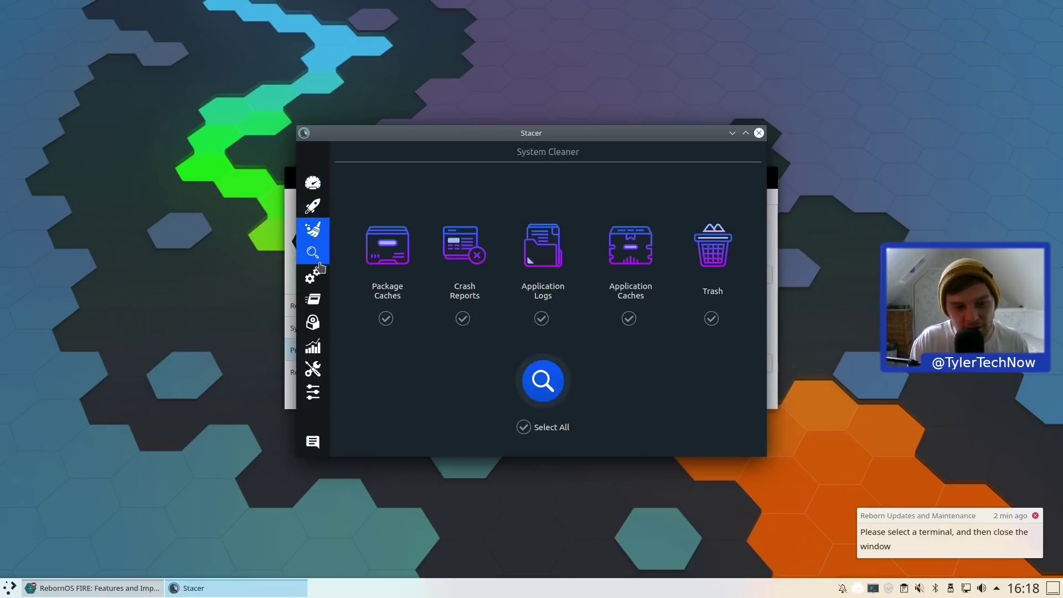
click(314, 254)
click(320, 293)
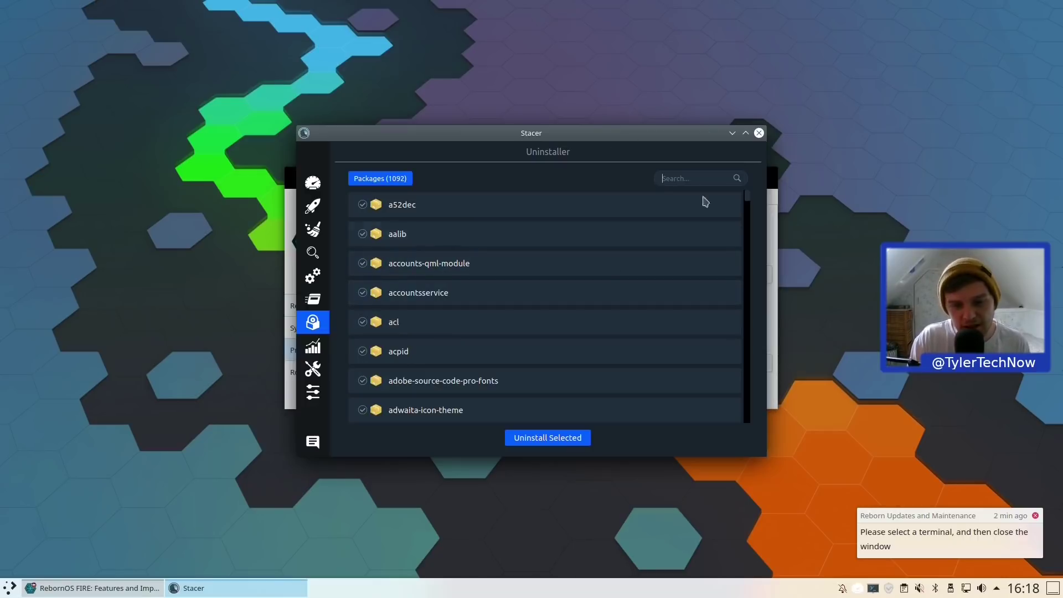
click(759, 133)
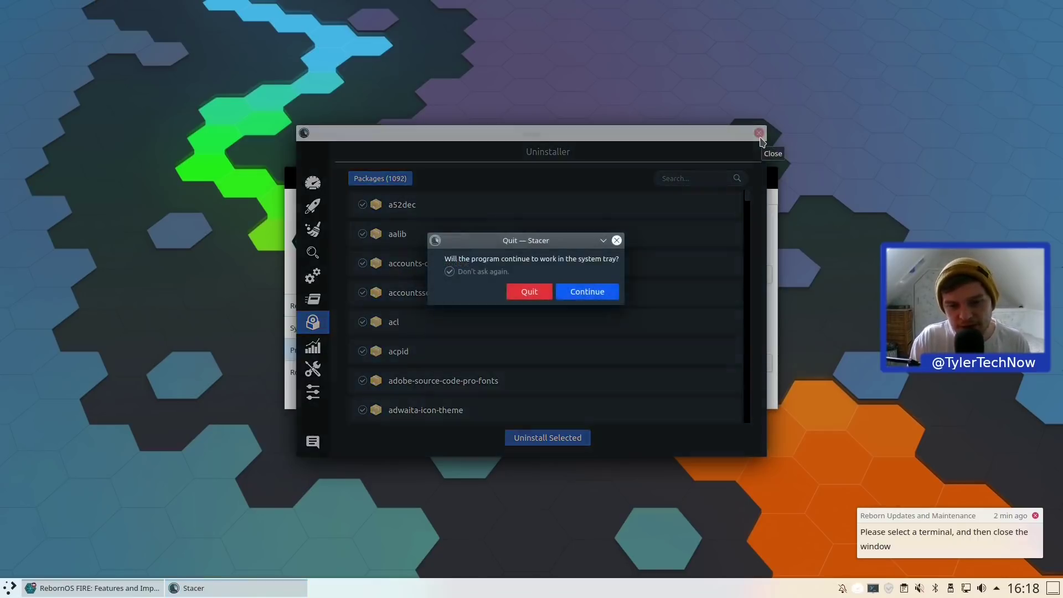
click(530, 291)
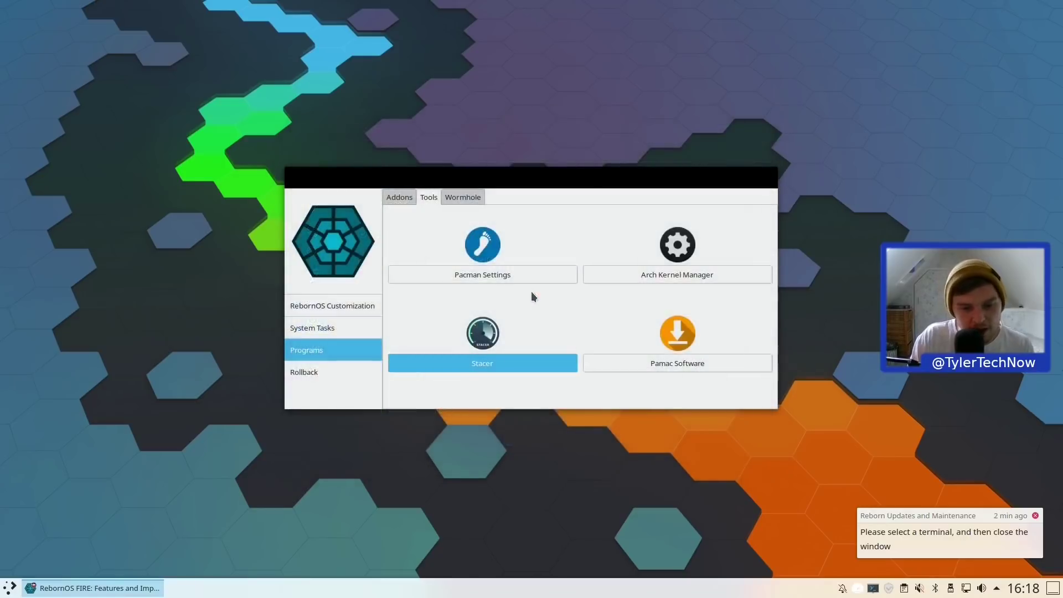
Examine the Wormhole file-sharing page and its folder choices, and return to the Addons page
click(467, 198)
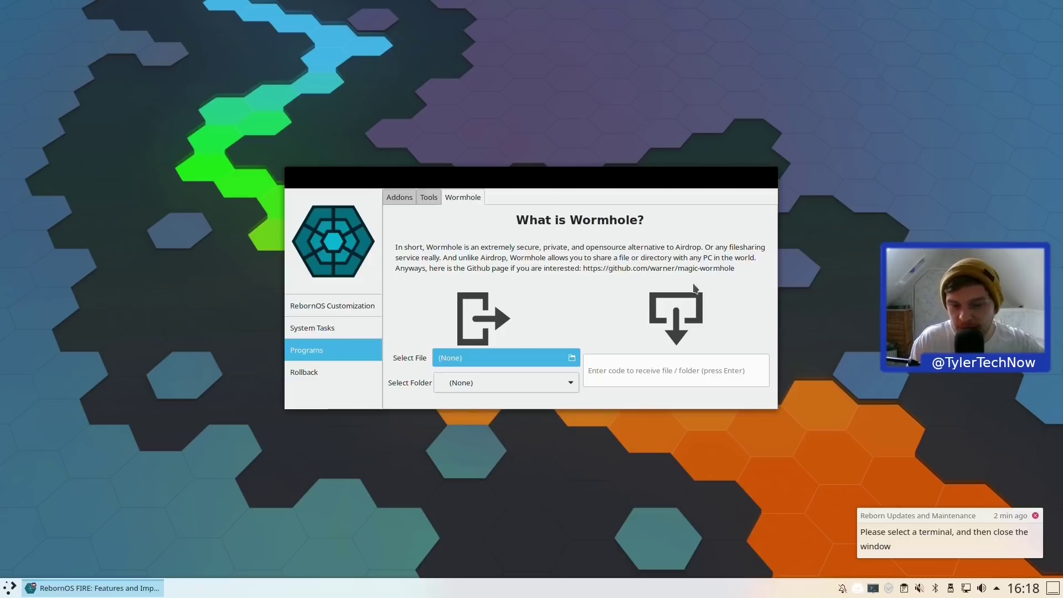
click(531, 379)
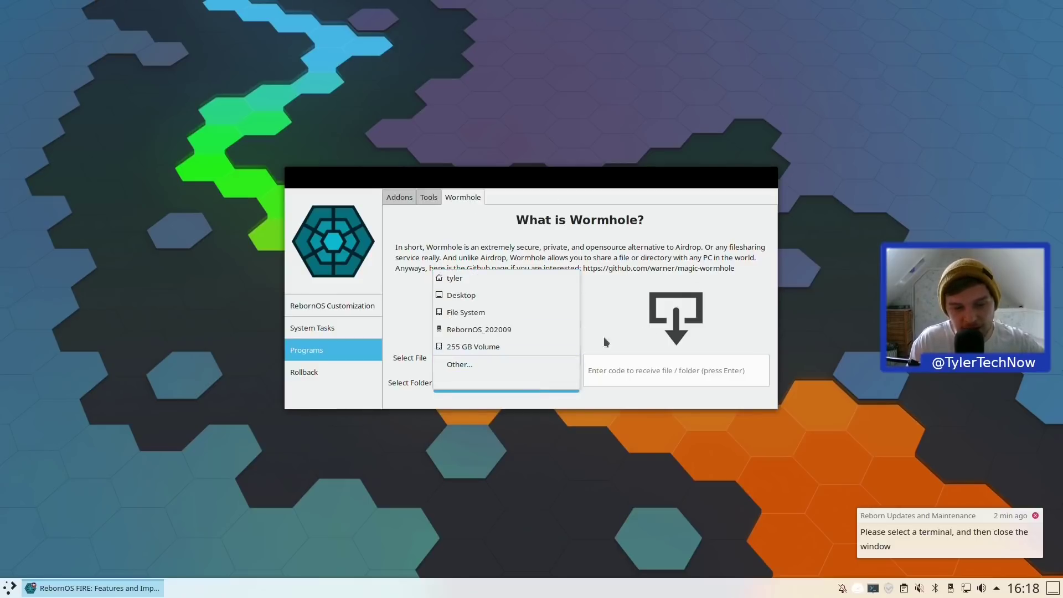
click(673, 295)
click(396, 198)
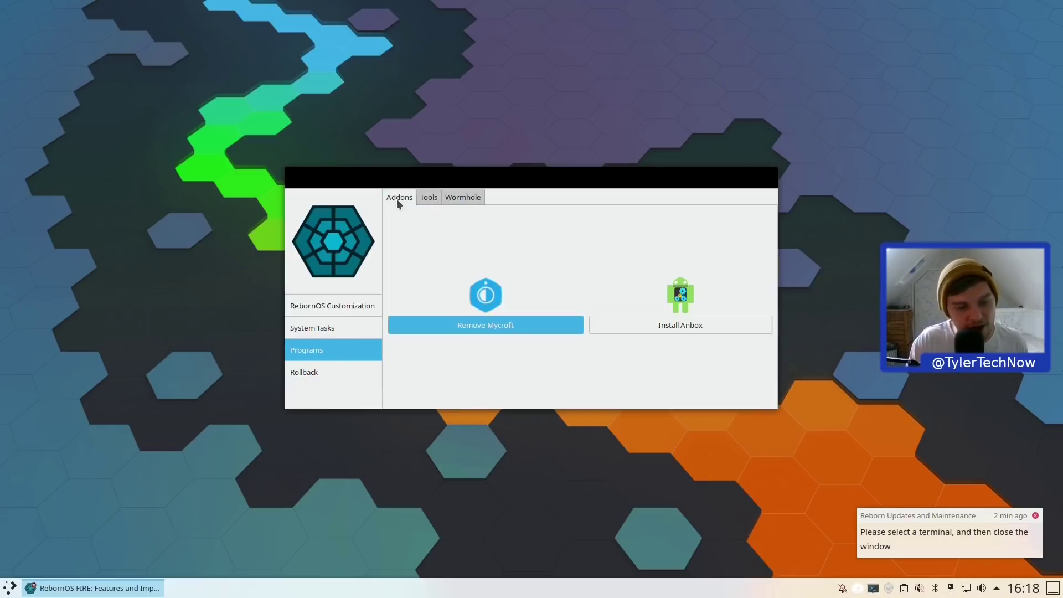
View the Rollback page, close RebornOS FIRE and dismiss the Reborn Updates and Maintenance notification
click(343, 380)
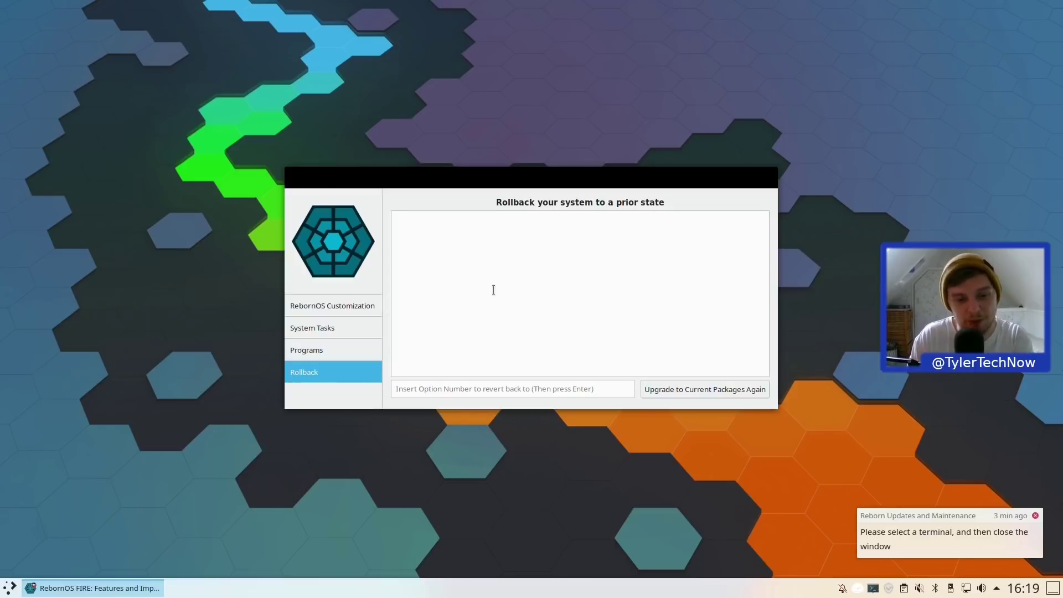
click(769, 178)
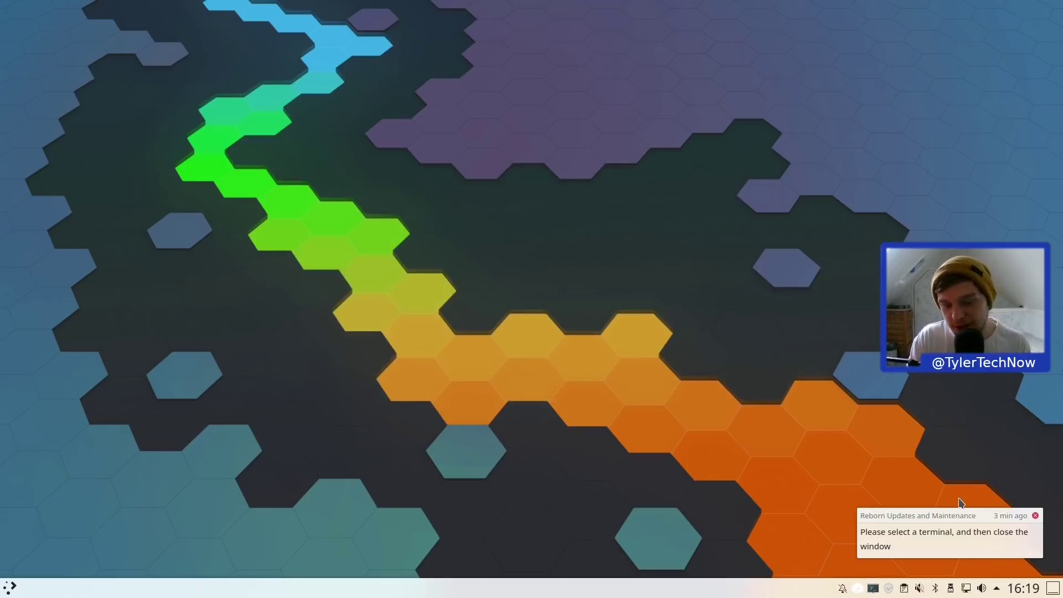
click(1035, 516)
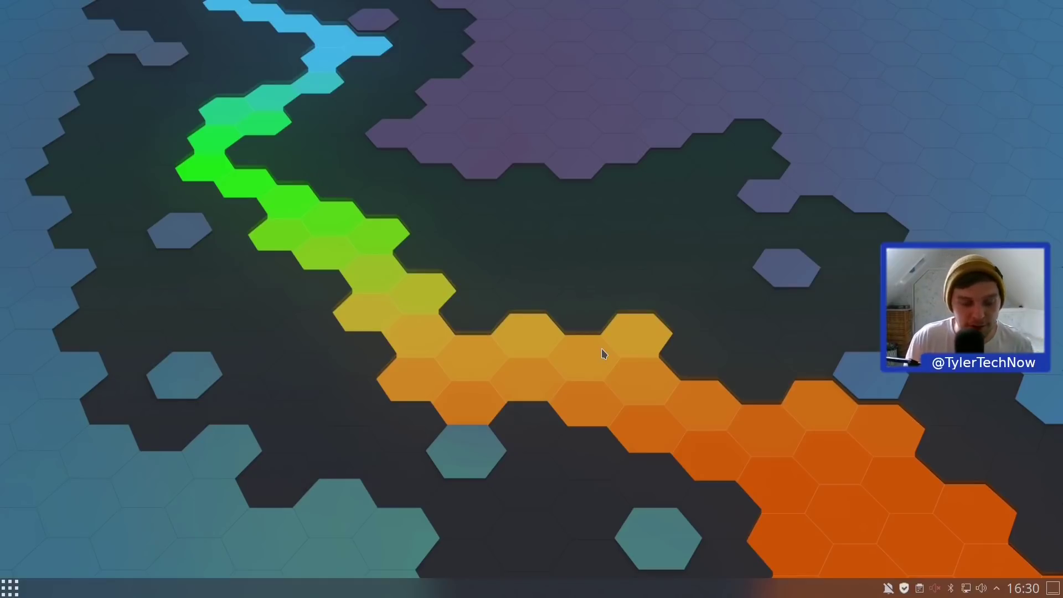
Search the application launcher for "global" and open the Global Theme settings
key(super)
text(global)
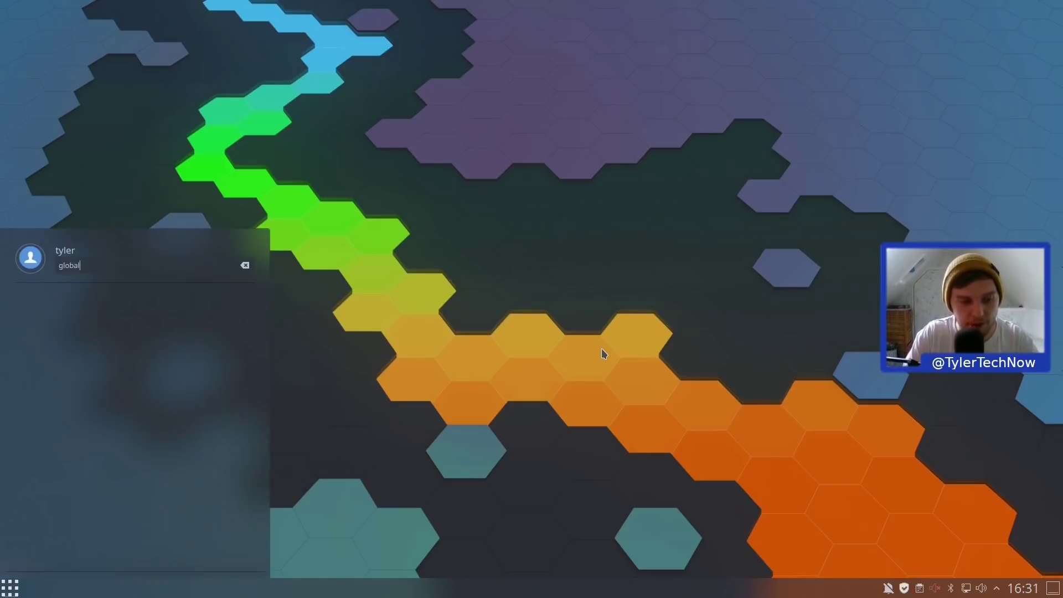
key(Down)
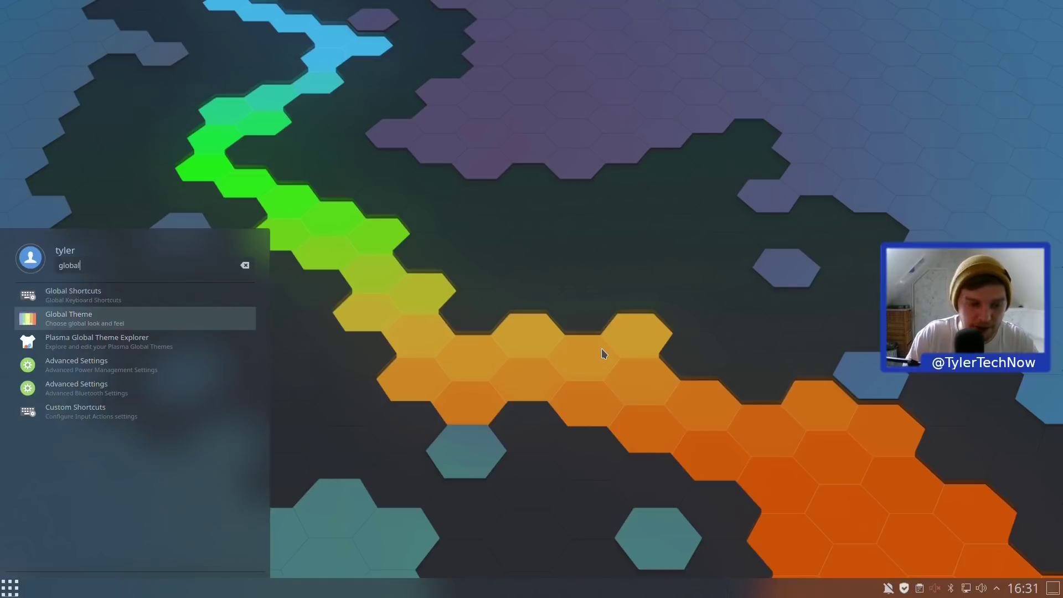
key(Return)
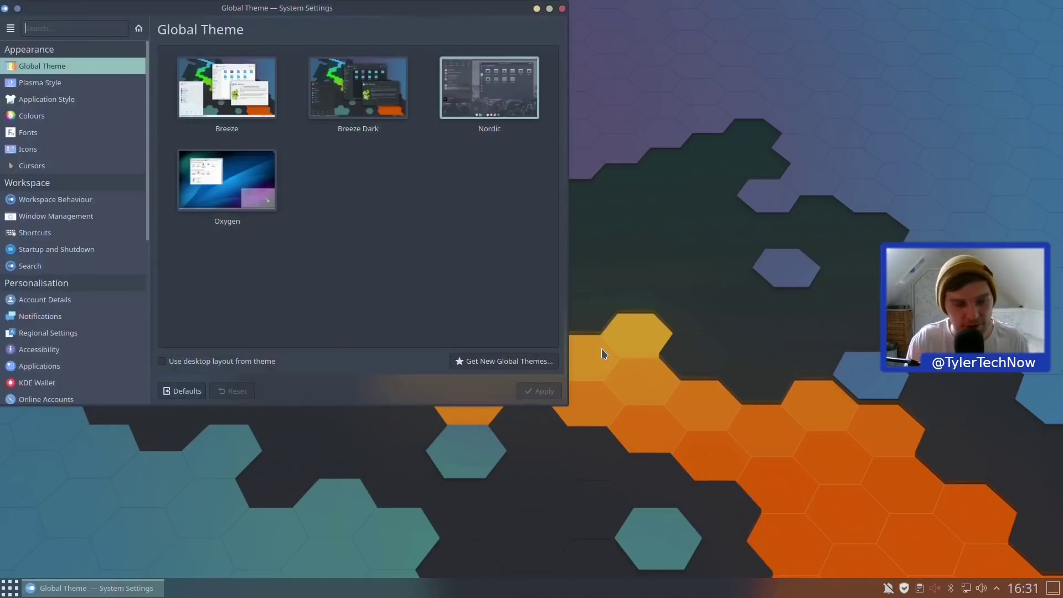
Launch the Dolphin file manager and move its window down beside the Global Theme settings
key(super)
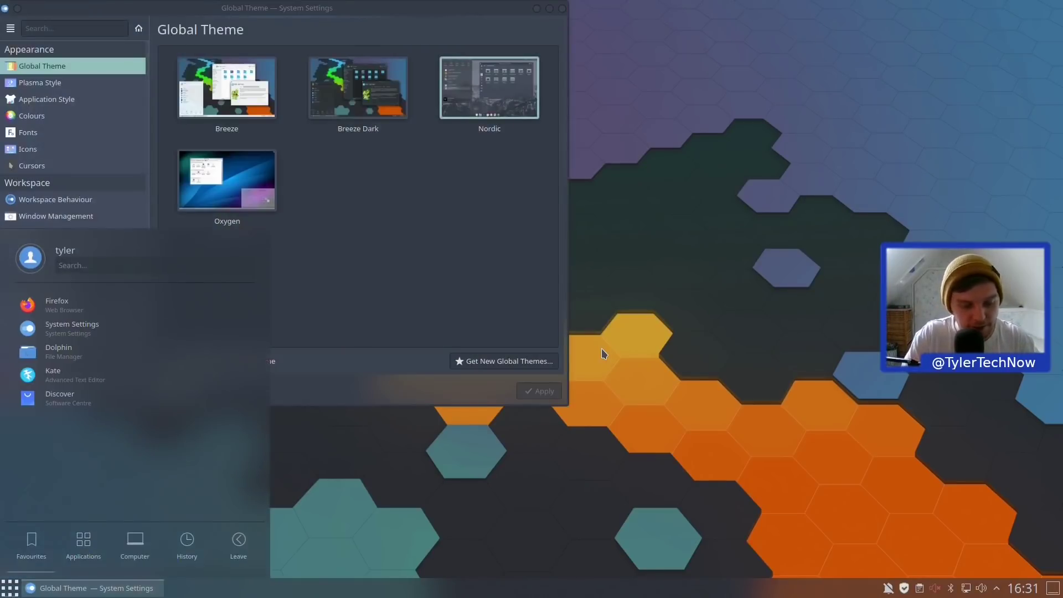
text(dolphin)
key(Return)
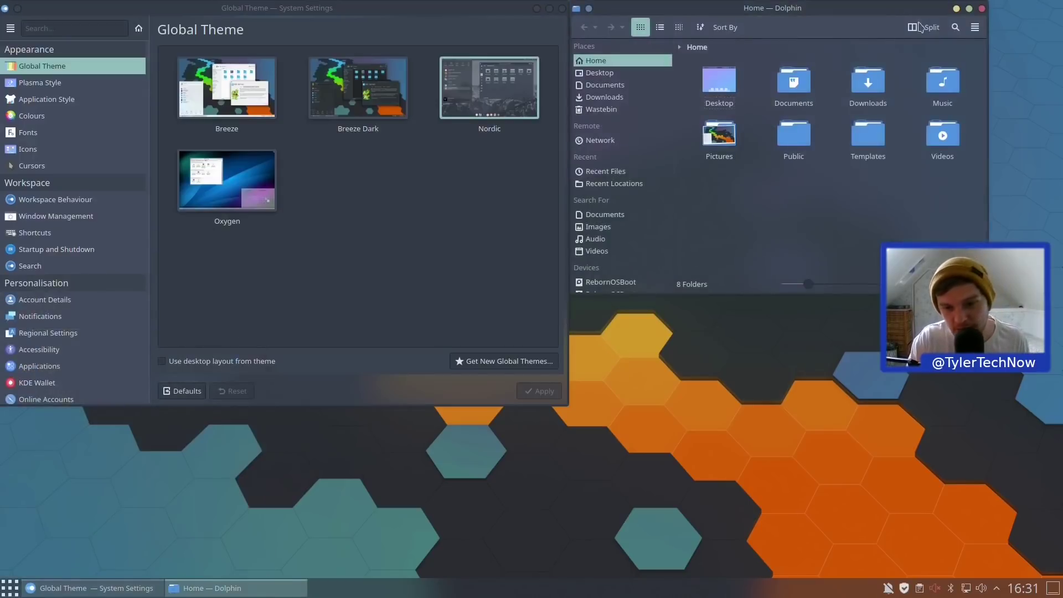
drag(866, 19, 880, 154)
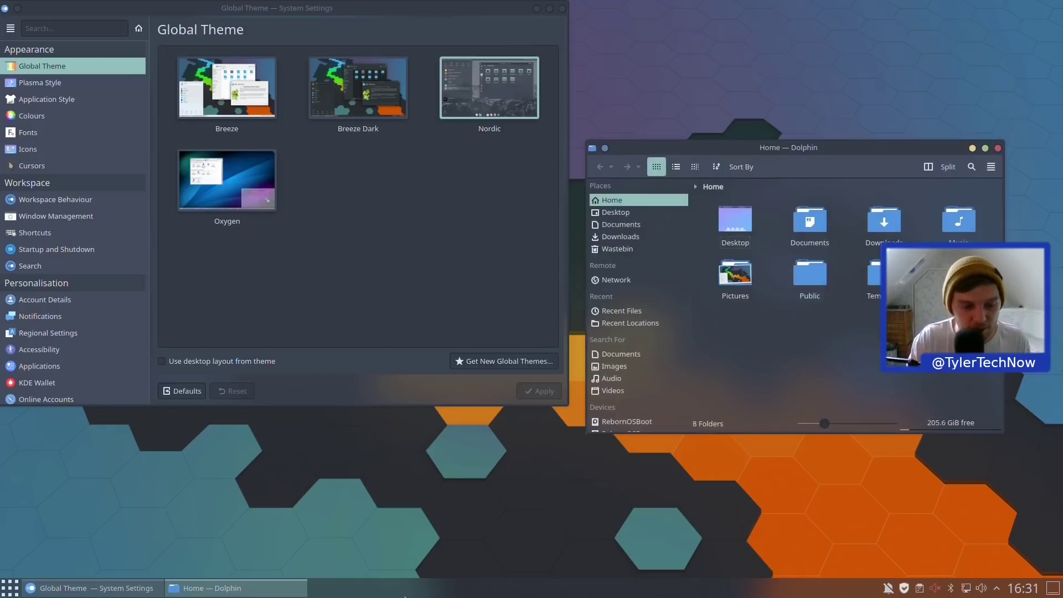
Switch the panel's task manager widget to the Icons-only Task Manager alternative
right_click(321, 589)
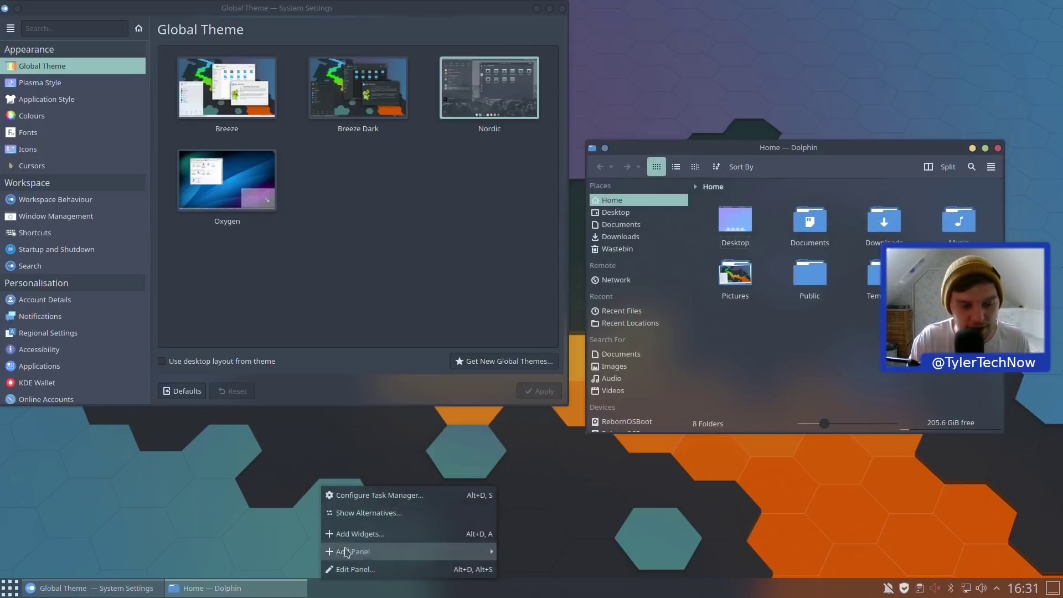
click(397, 513)
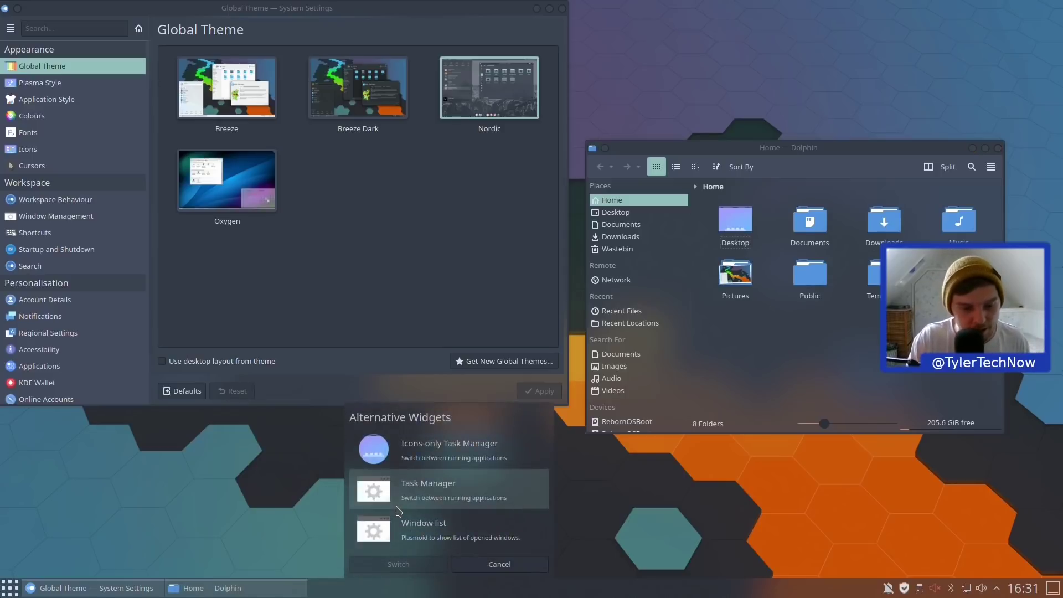
click(461, 459)
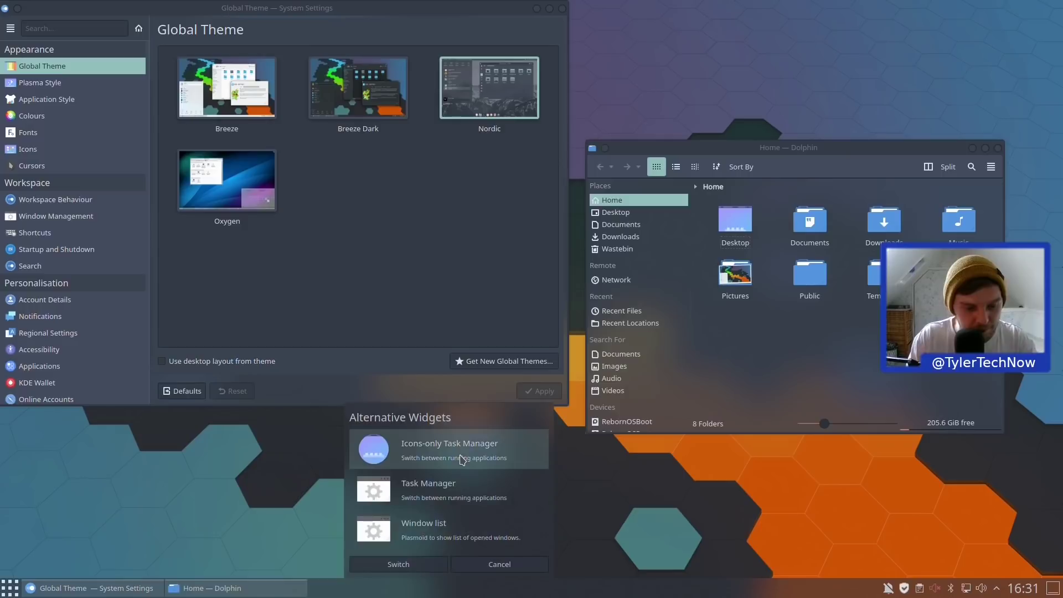
click(412, 569)
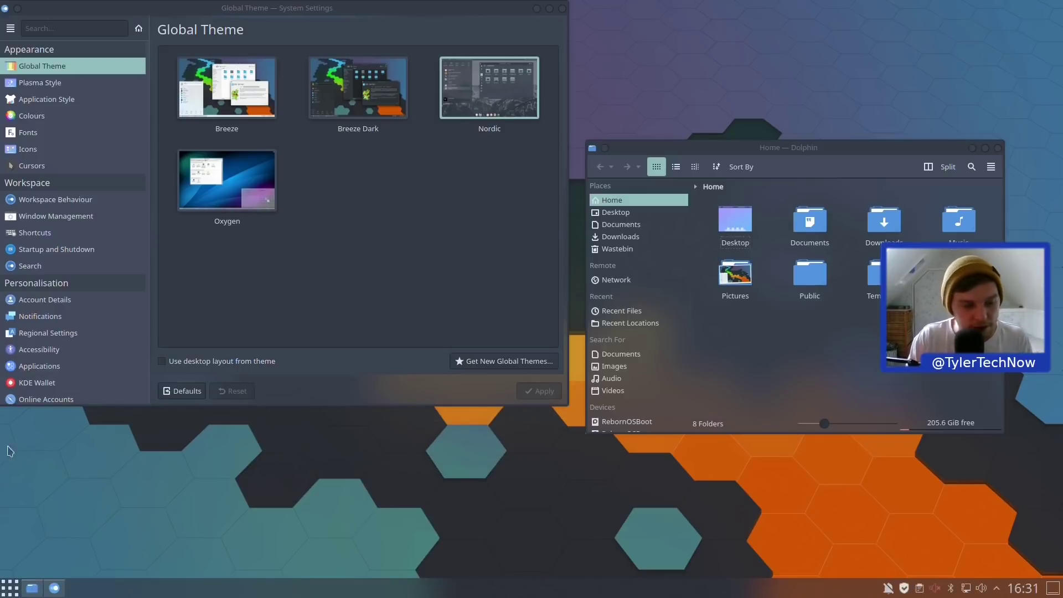
Pin Dolphin to the task manager, then close the System Settings and Dolphin windows
right_click(30, 588)
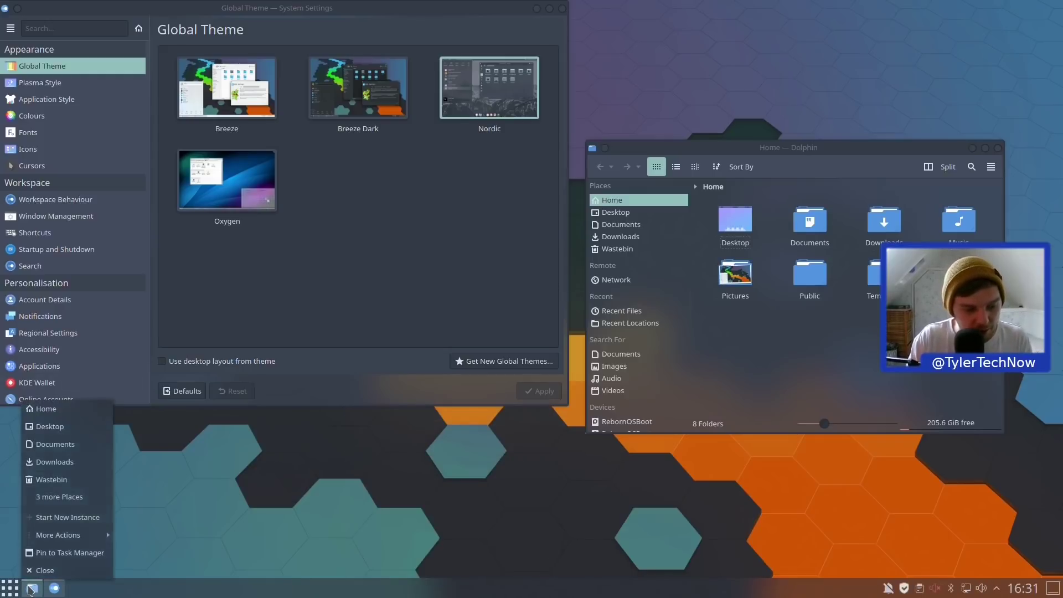
click(58, 552)
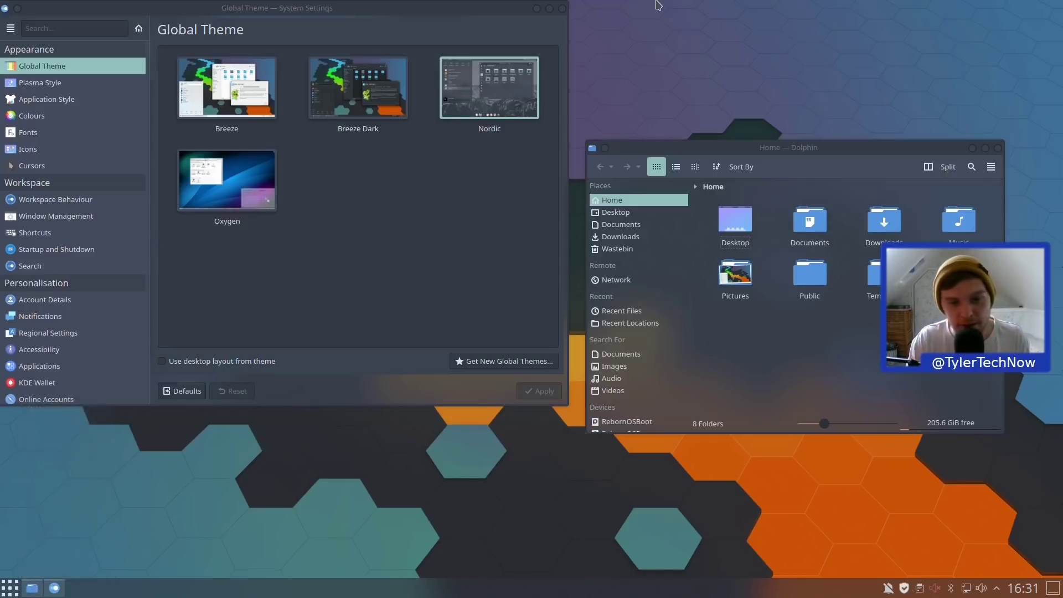
click(562, 9)
click(985, 148)
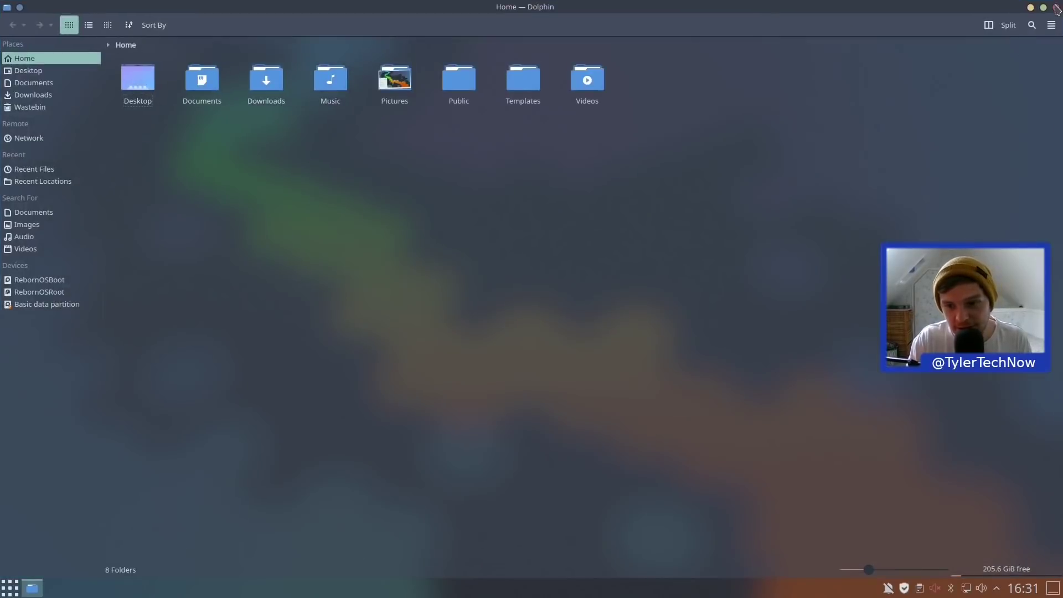
click(1055, 7)
Configure the desktop to use the Flying Konqui wallpaper
right_click(591, 123)
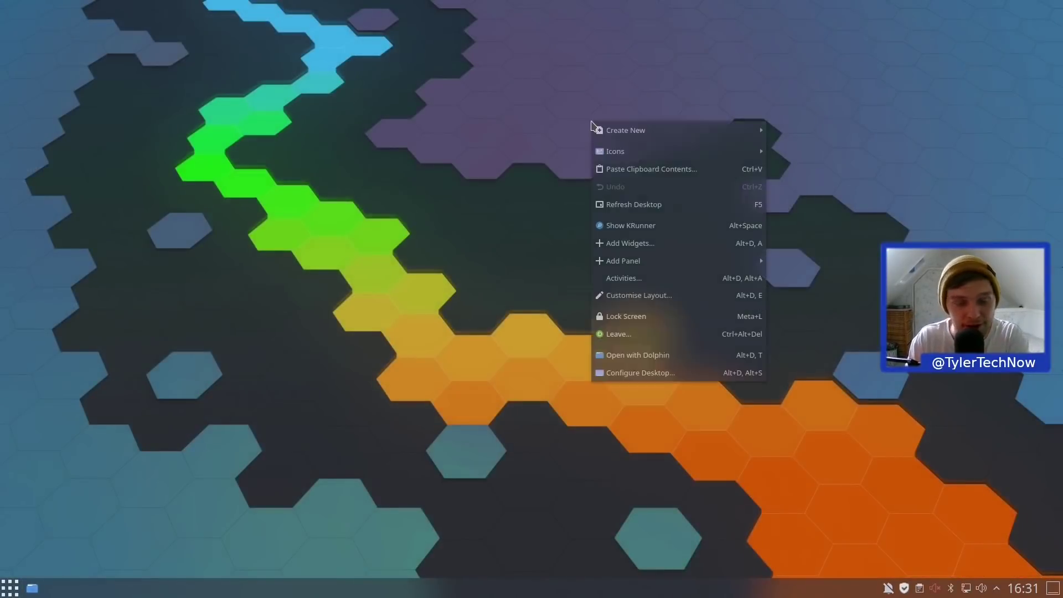
click(676, 372)
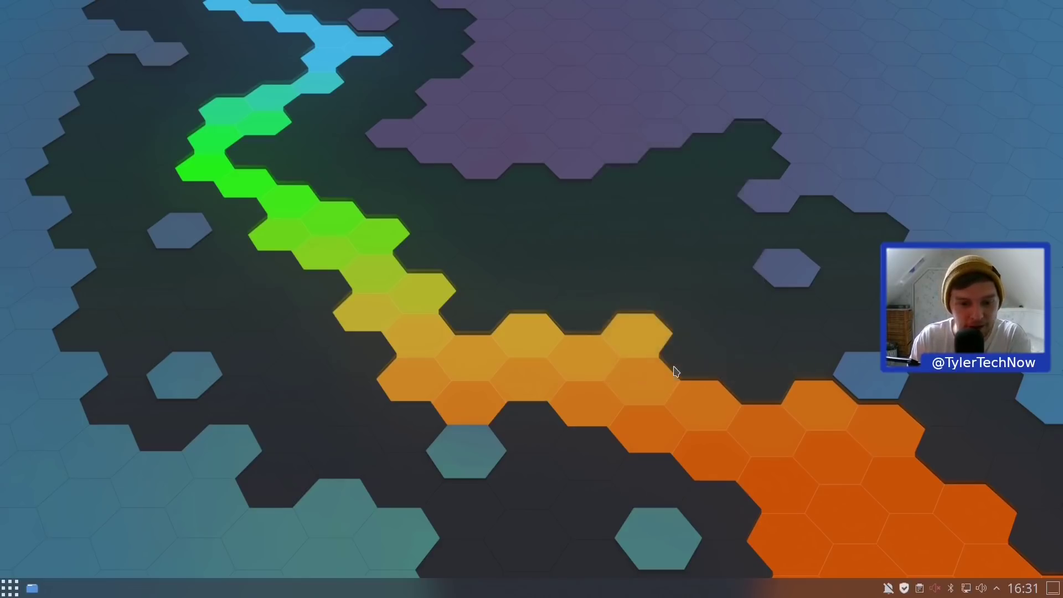
scroll(291, 205, down, 5)
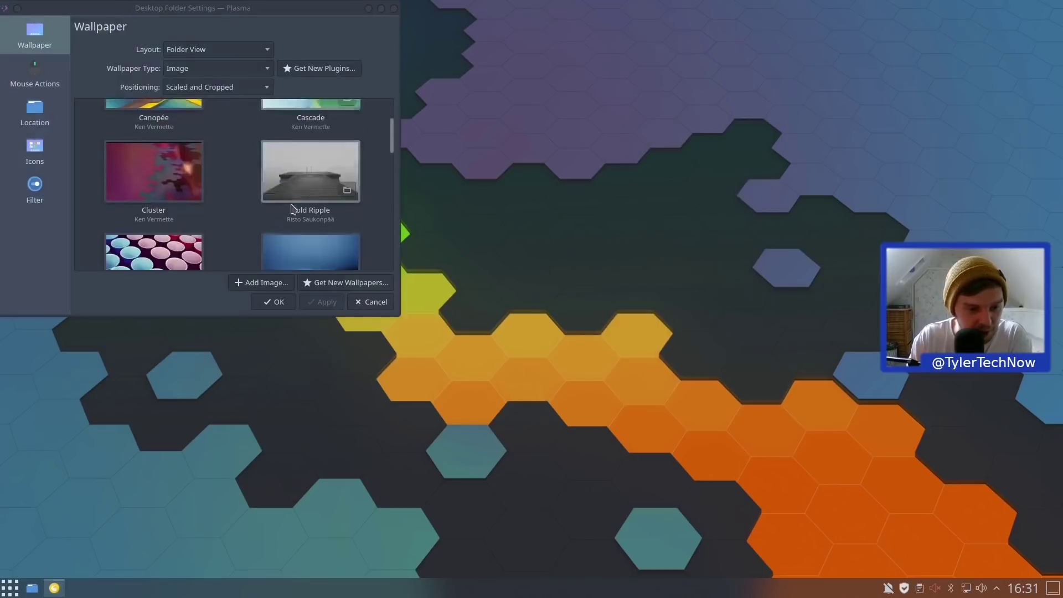
scroll(294, 209, down, 4)
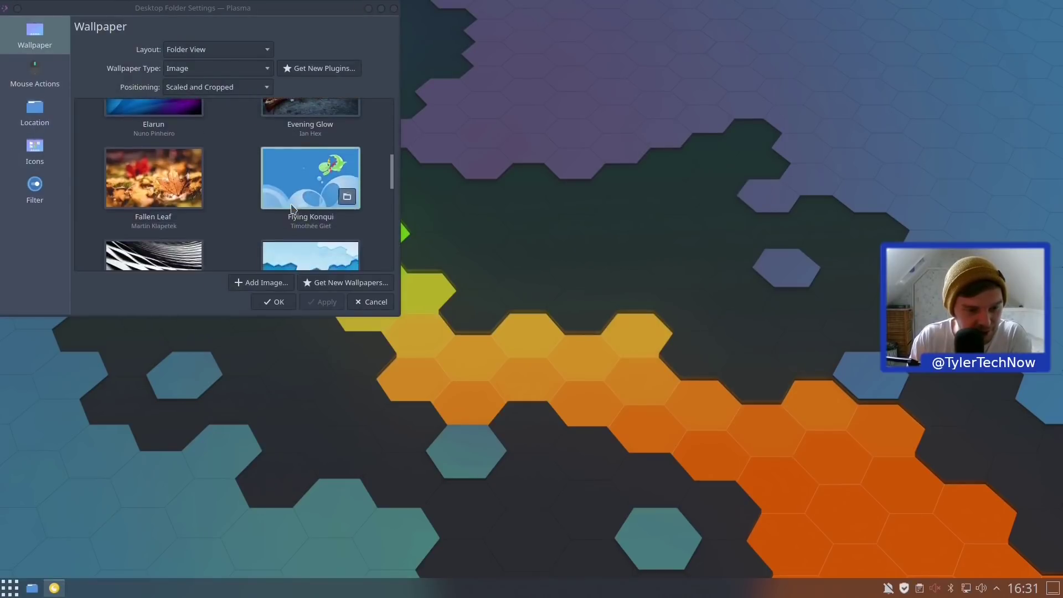
scroll(292, 209, up, 4)
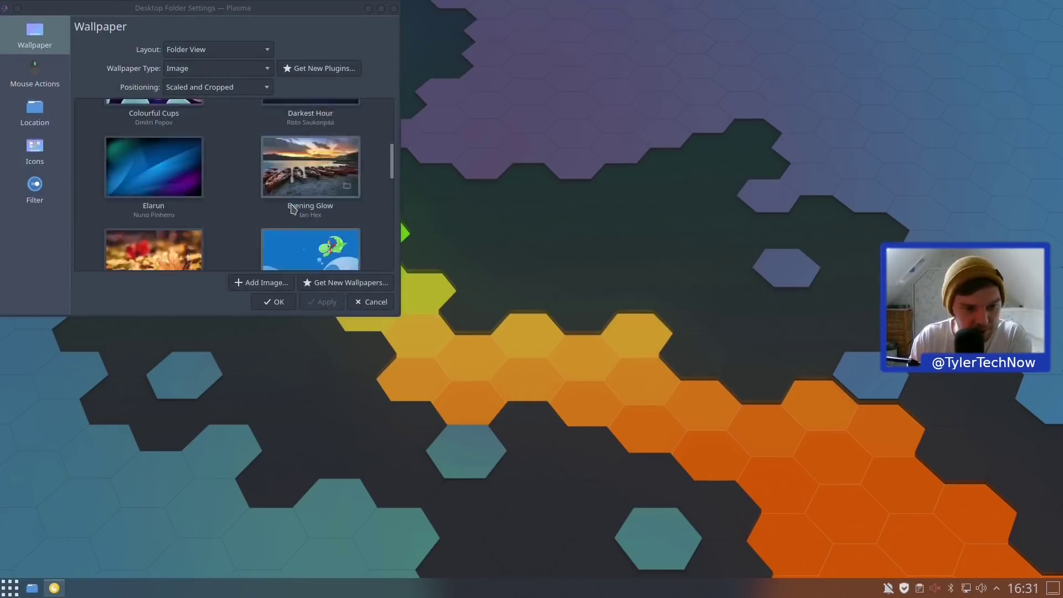
click(310, 246)
click(321, 303)
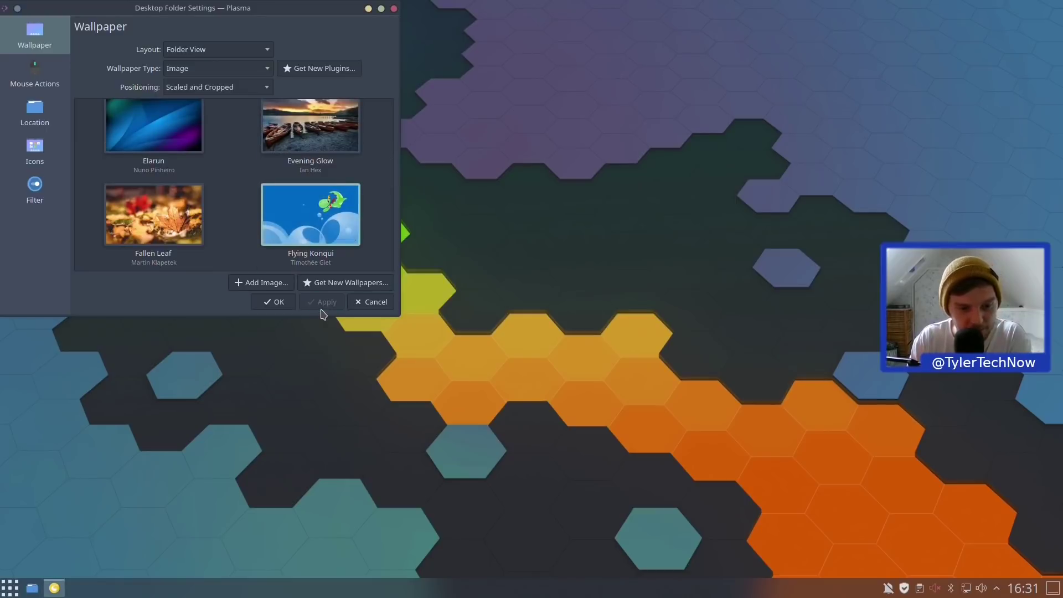
click(271, 301)
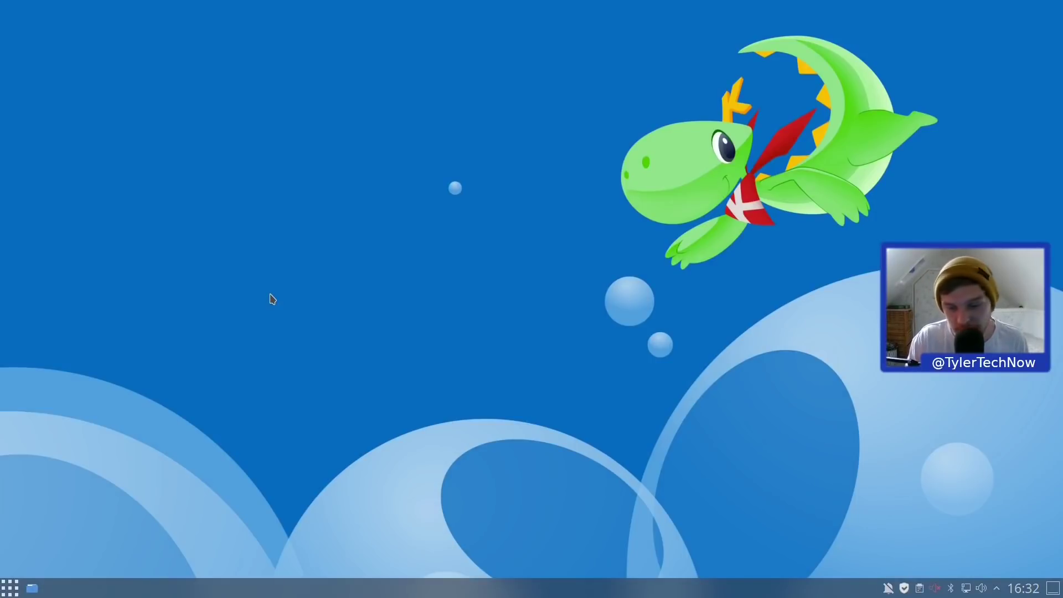
Search the application launcher for "pamac", view Add/Remove Software and close it
click(8, 590)
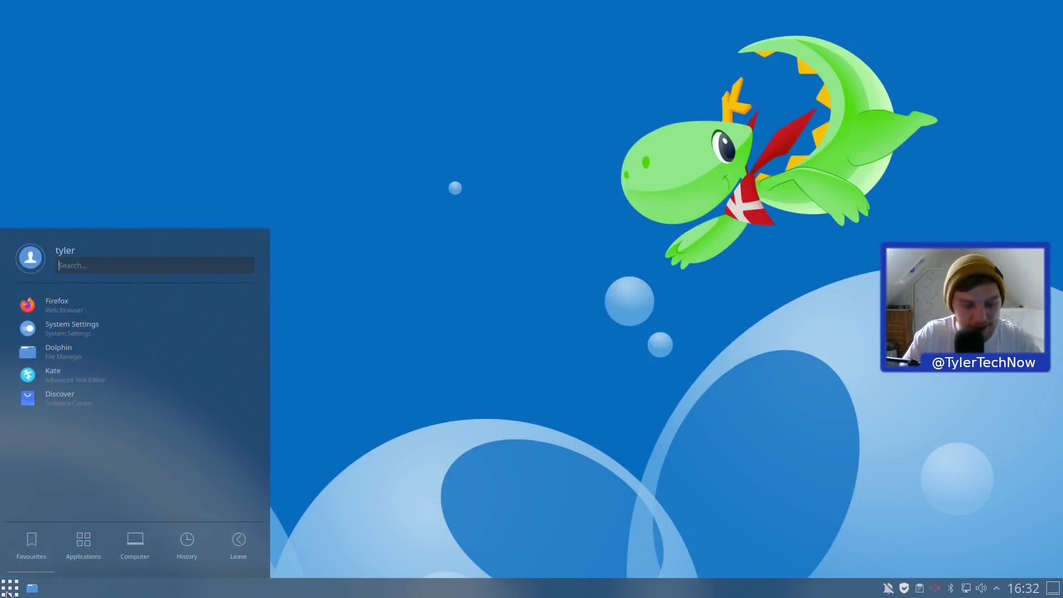
text(pamac)
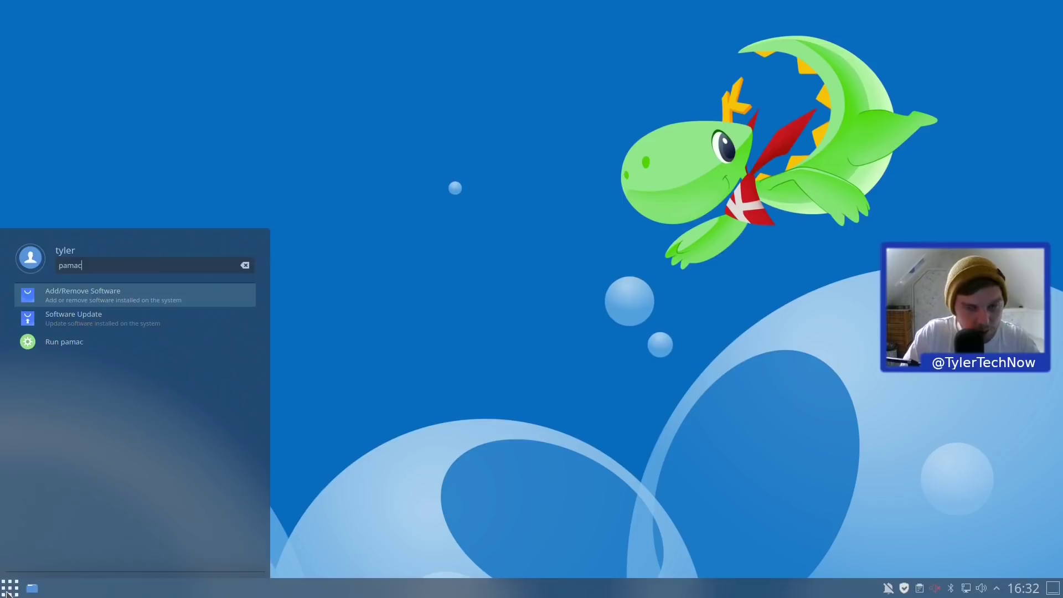
key(Return)
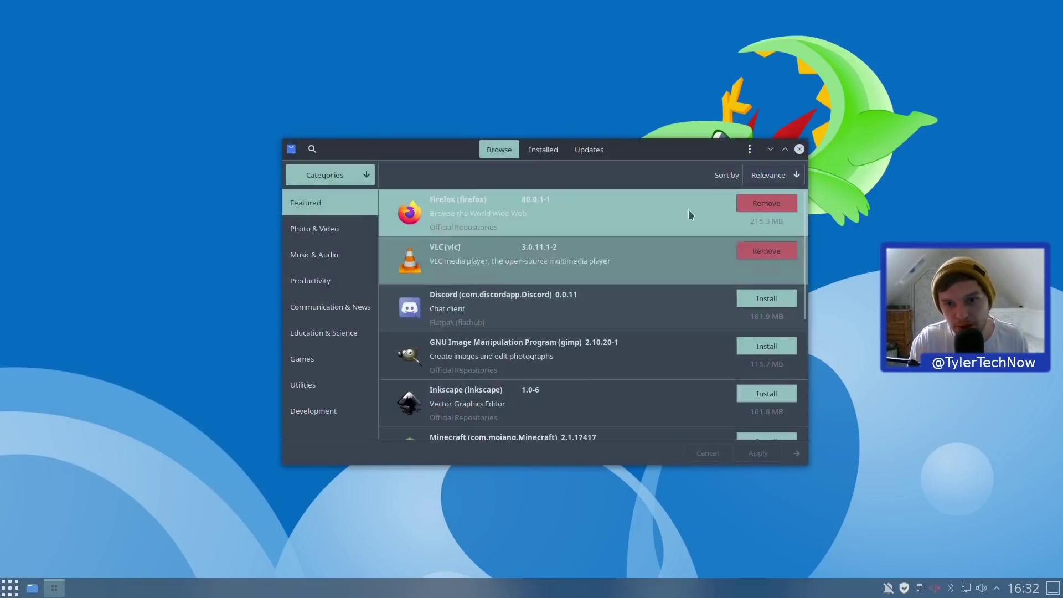
click(798, 149)
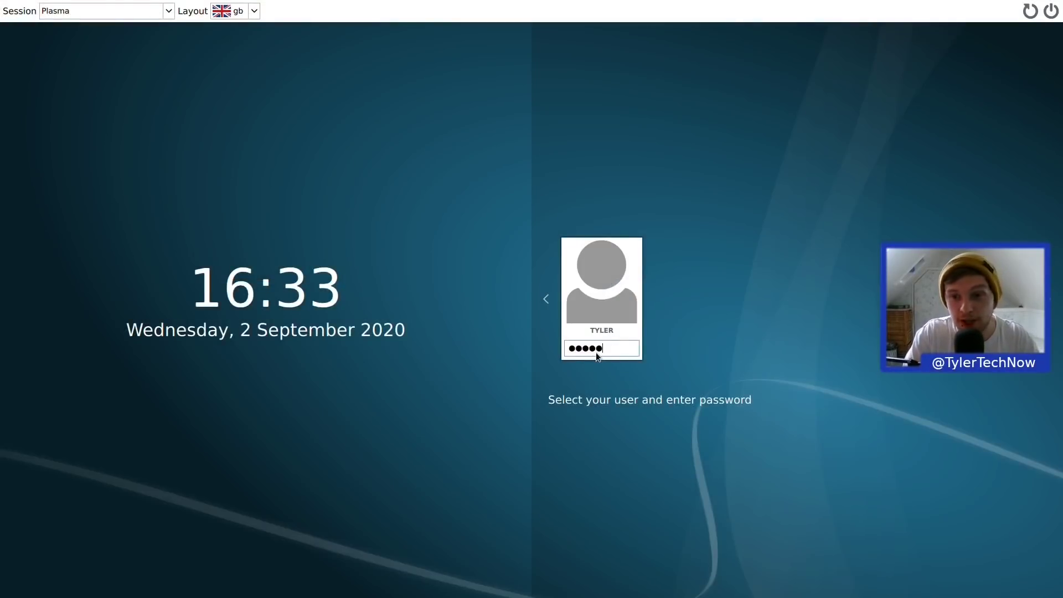
Log in to the Plasma session with the account password and check resource usage with htop in a terminal, closing it when done
key(Return)
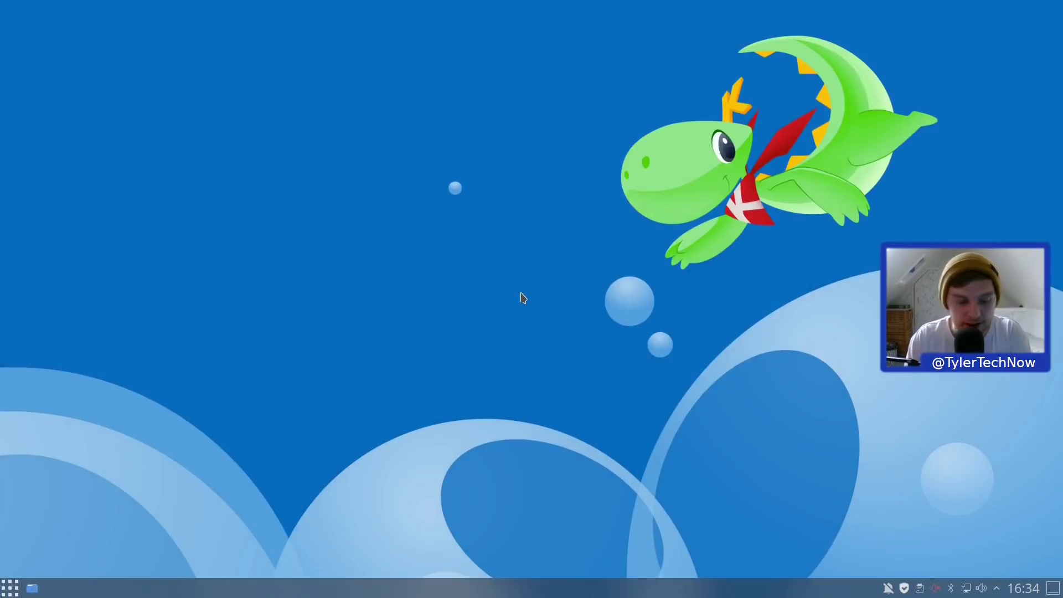
key(ctrl+alt+t)
text(htop)
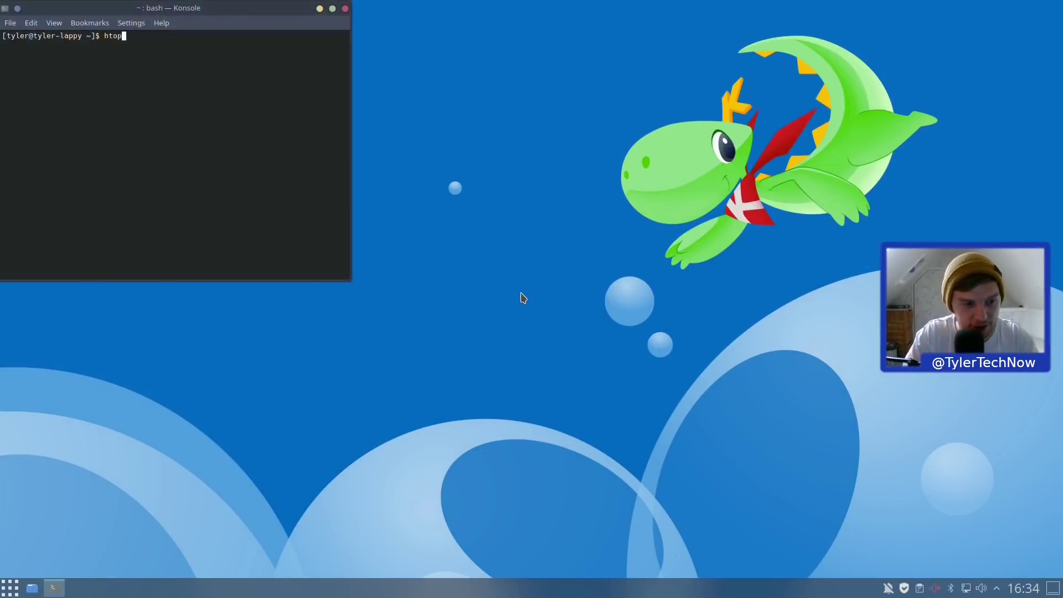
key(Return)
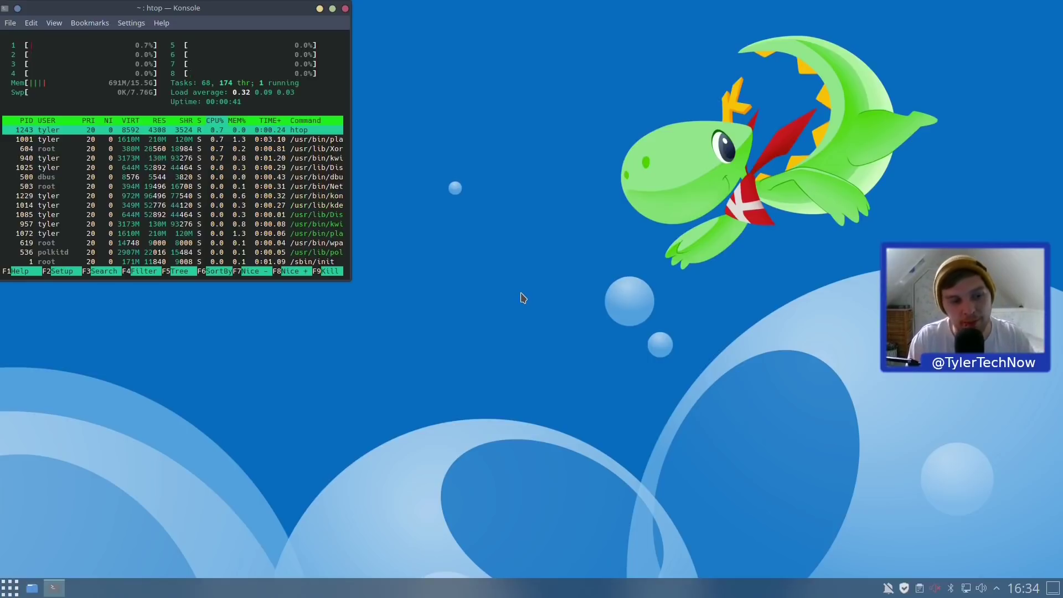
text(qexit)
key(Return)
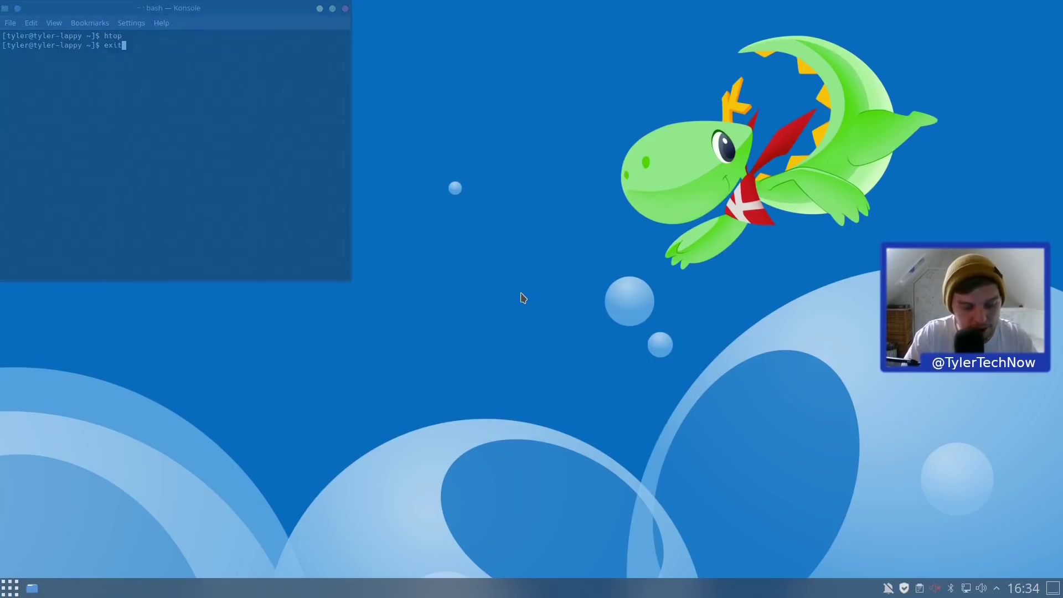
Launch RebornOS FIRE through a search for "reborn" and select LXQt among its desktop environments
key(super)
text(reborn)
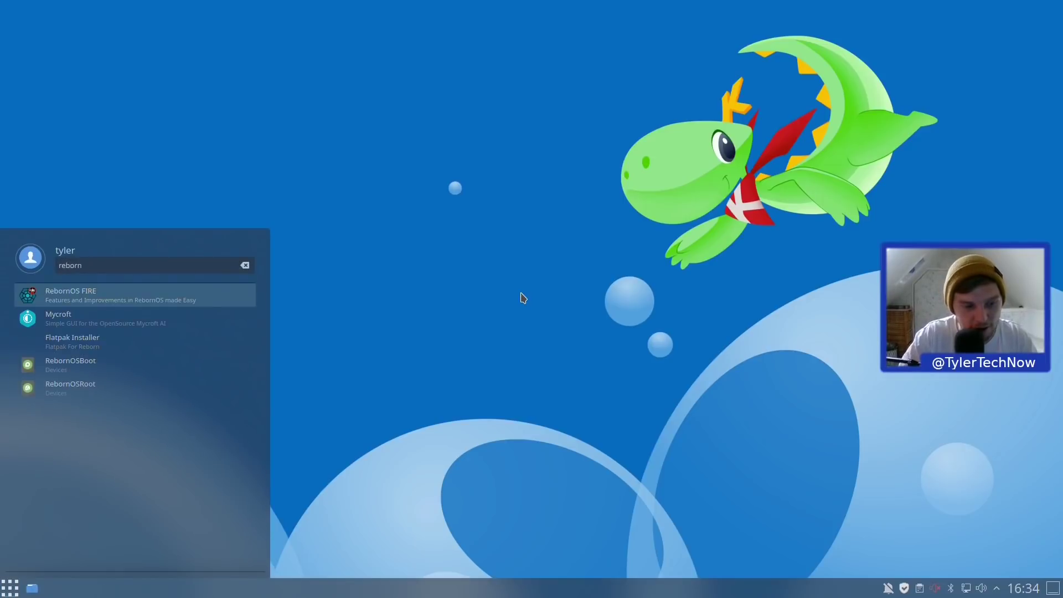
key(Return)
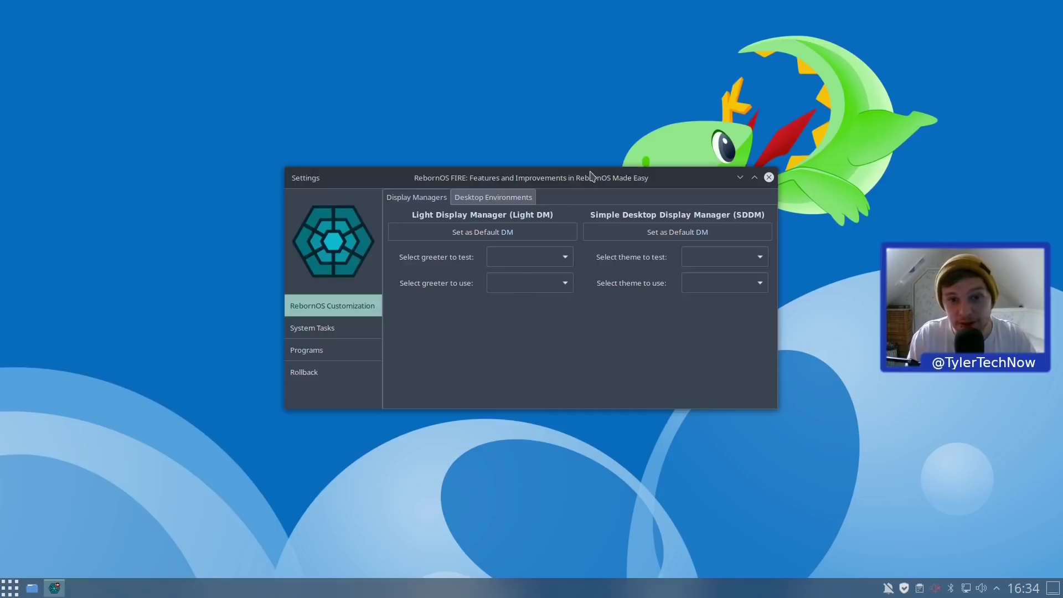
click(500, 204)
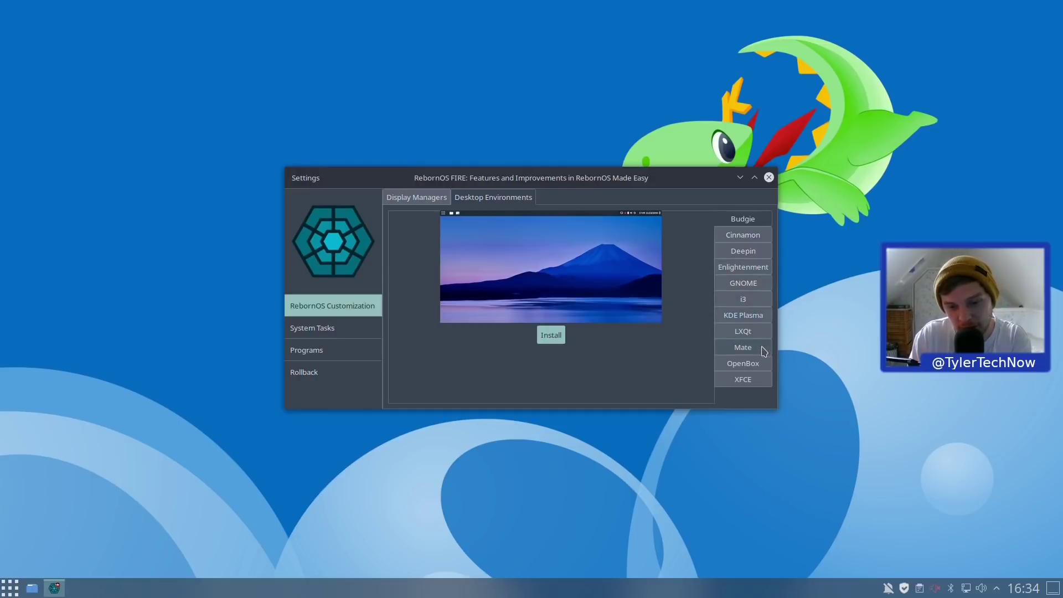
click(752, 332)
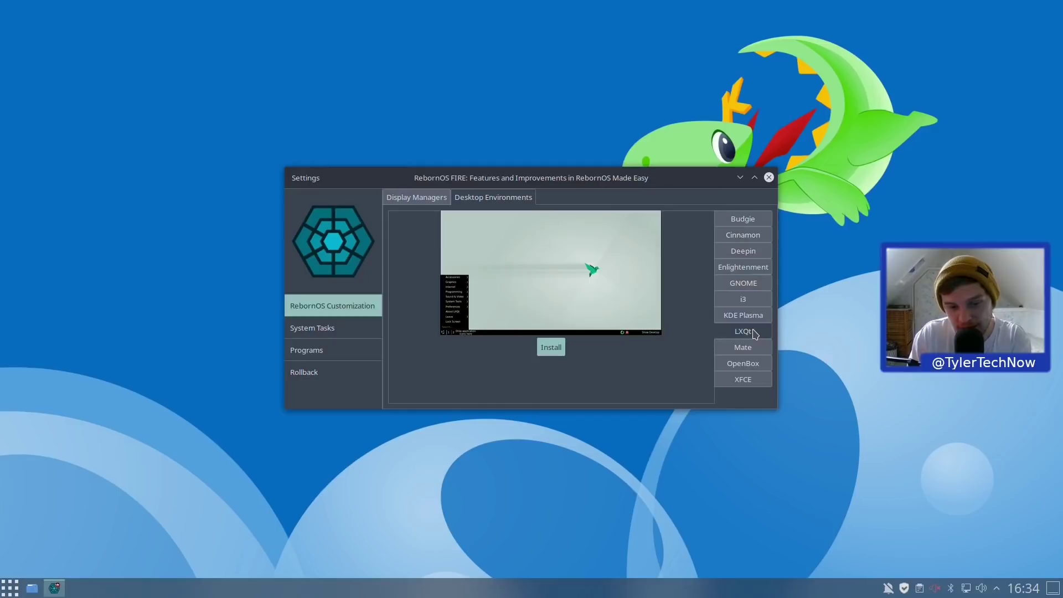
Install the LXQt desktop environment, authorising the package installation with the sudo password
click(550, 347)
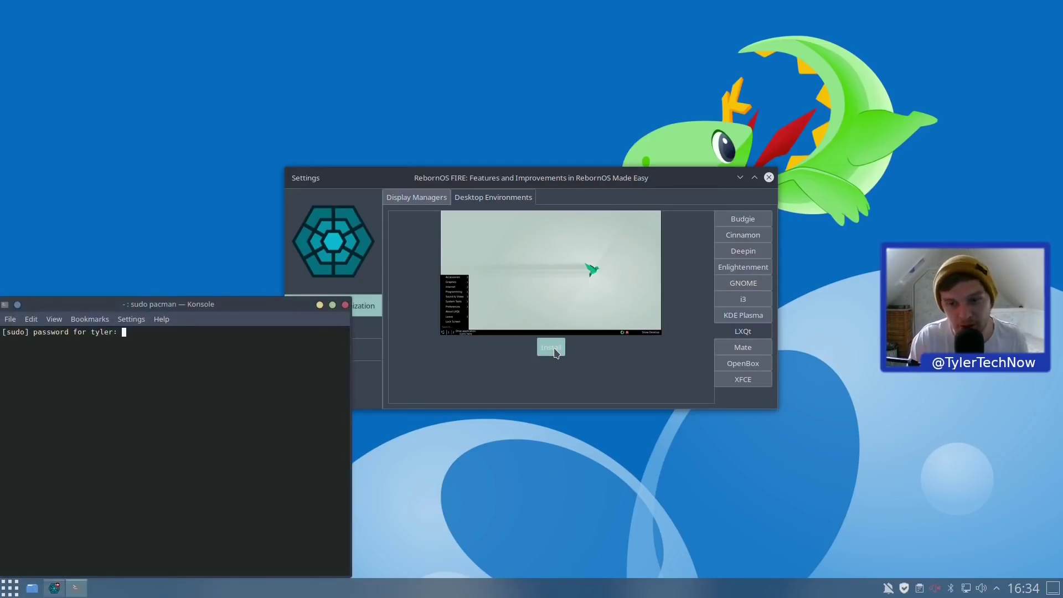
drag(189, 303, 570, 156)
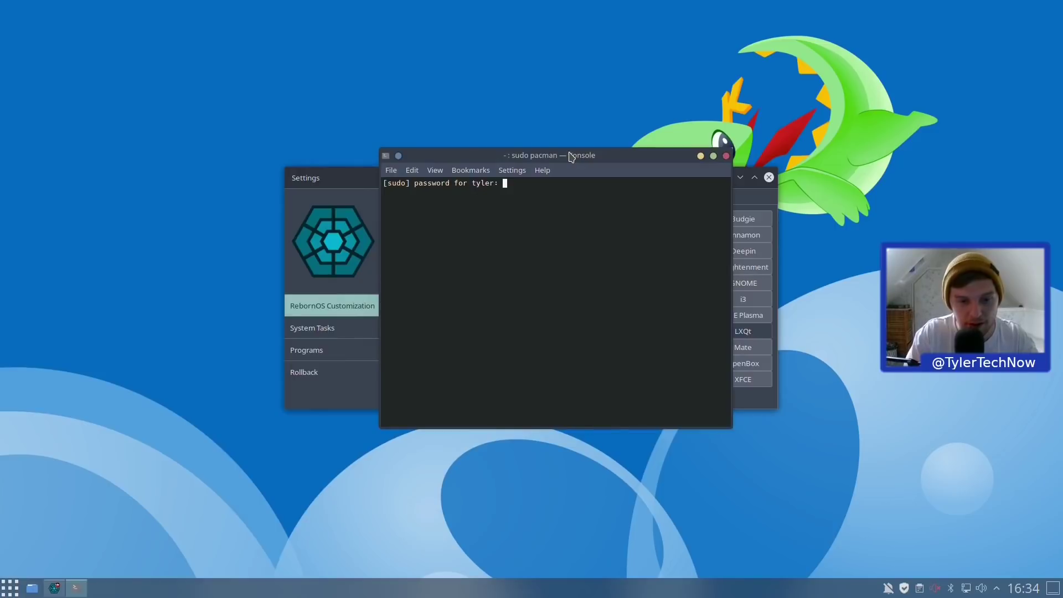
key(Return)
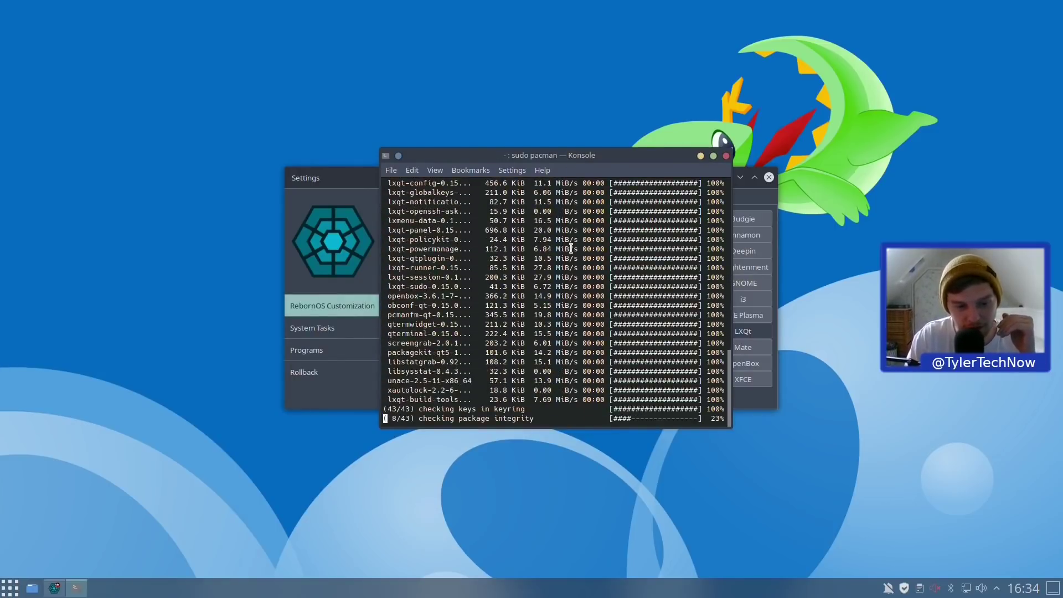
scroll(570, 249, up, 20)
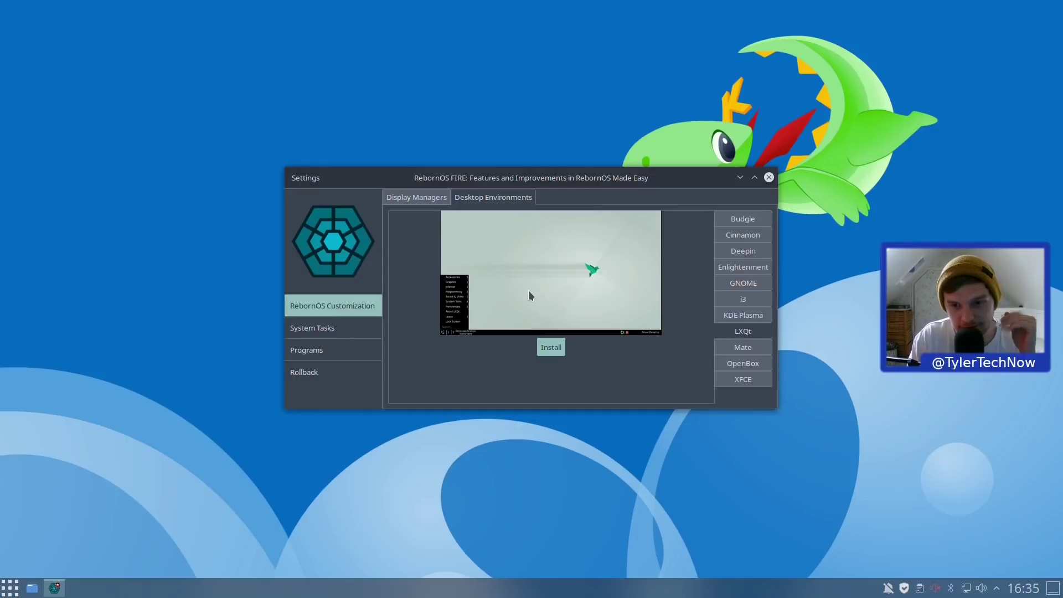
Move the RebornOS FIRE window aside and log out of the Plasma session
drag(588, 184, 651, 147)
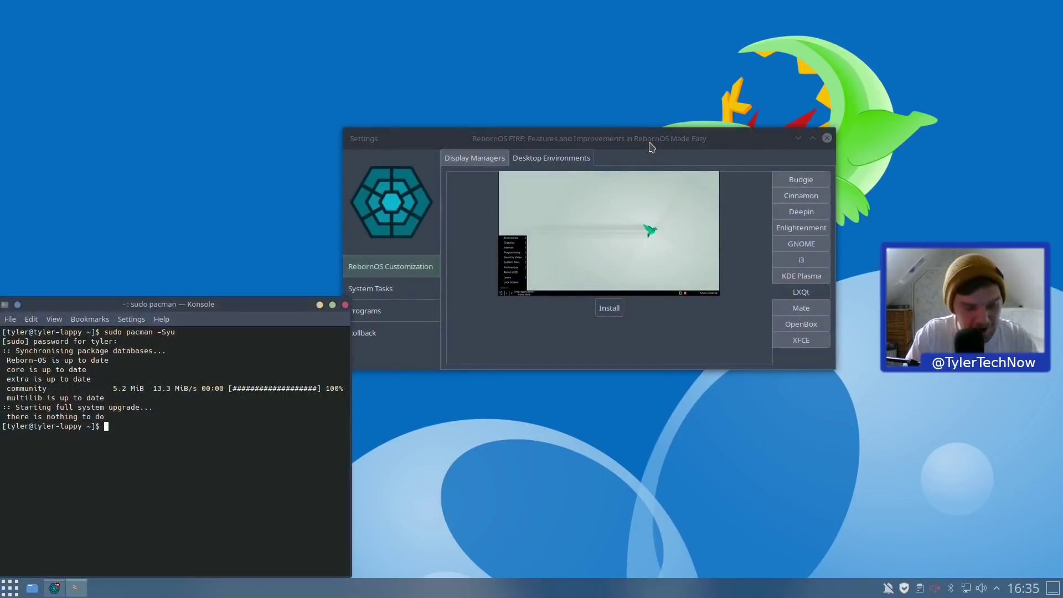
click(6, 588)
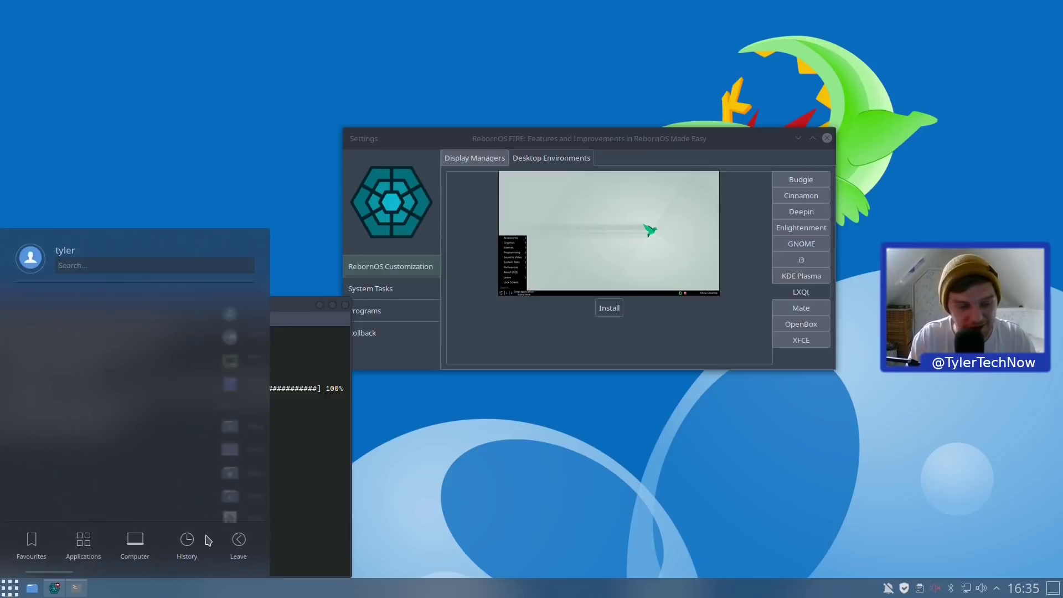
mouse_move(230, 541)
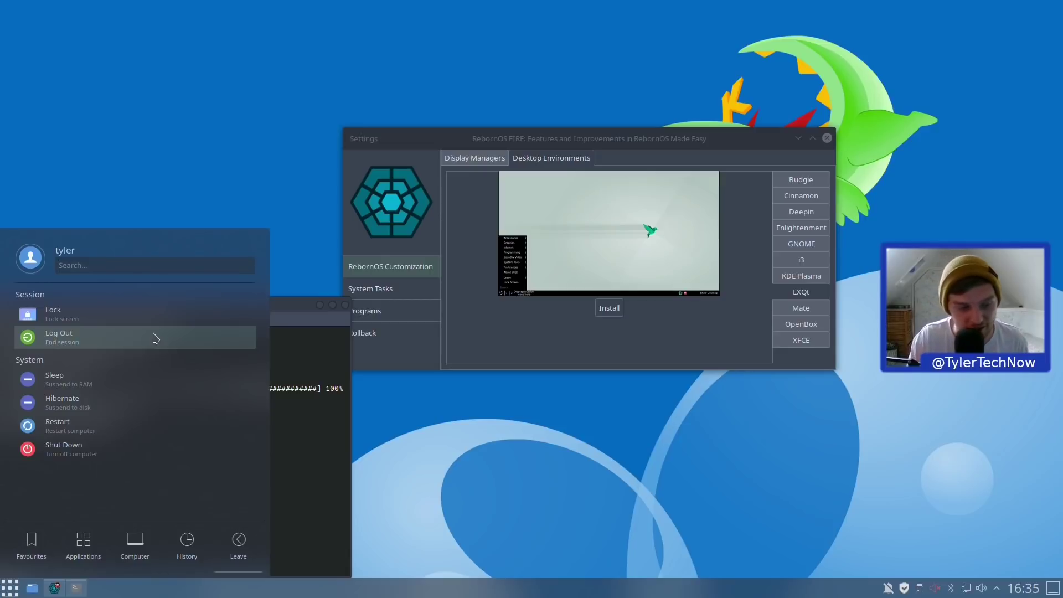
click(155, 339)
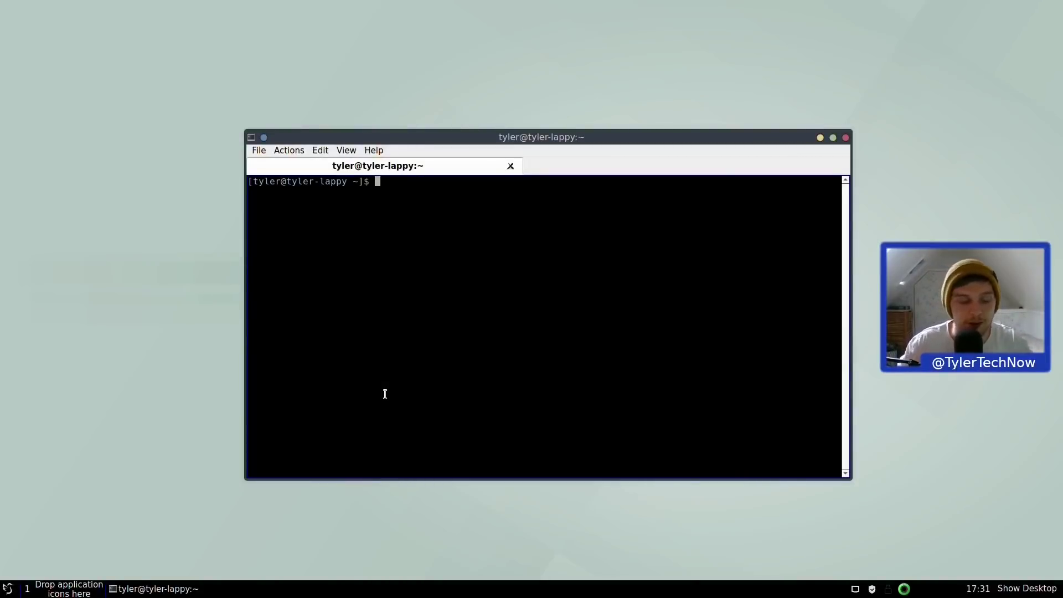
Check resource usage in the LXQt session by running htop in the terminal
text(htop)
key(Return)
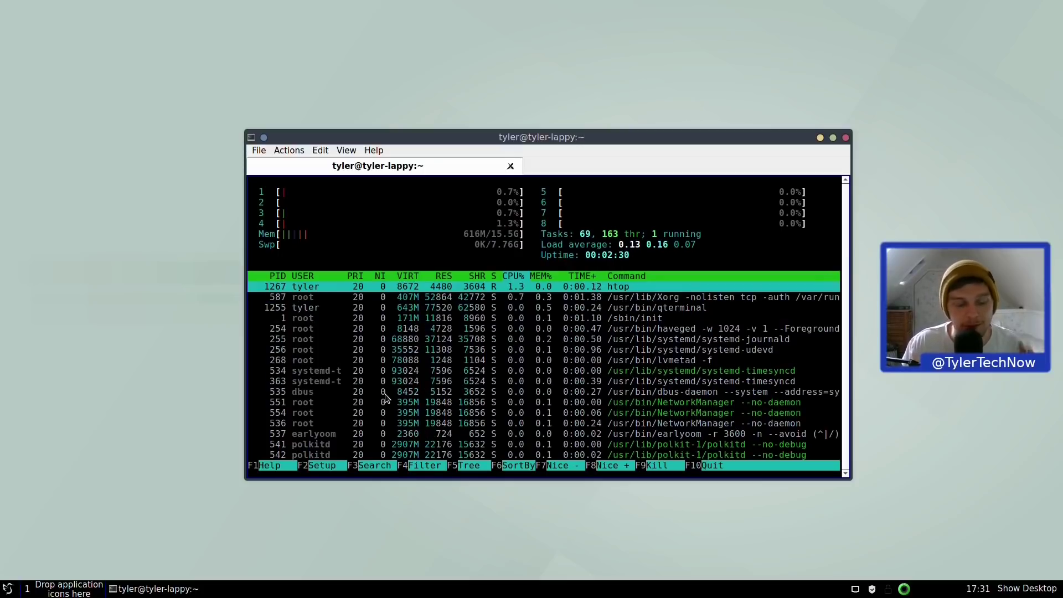
Quit htop and browse the LXQt application categories, including the Internet and Programming entries
key(q)
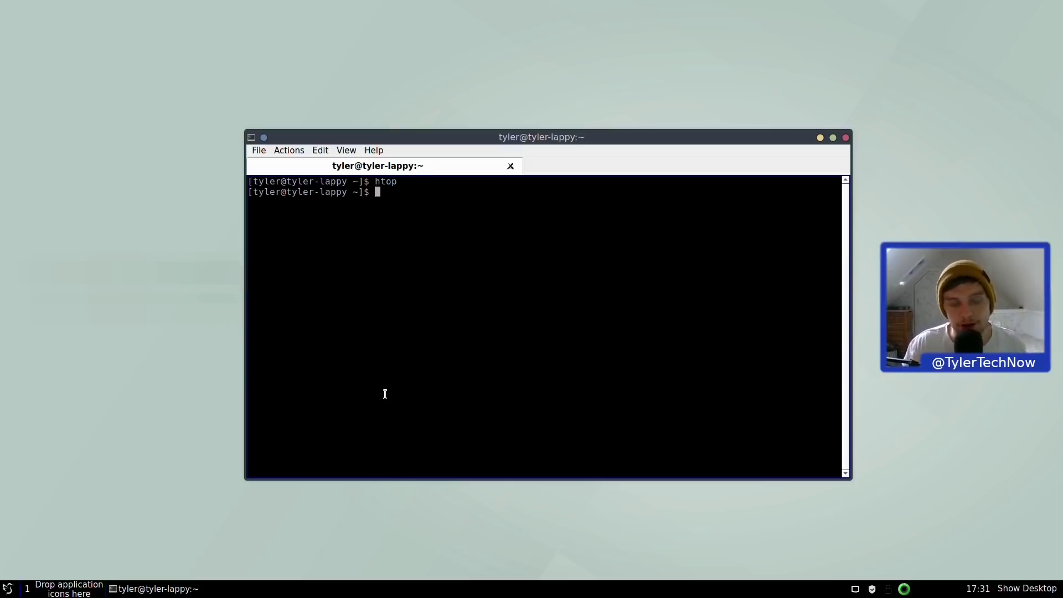
click(8, 588)
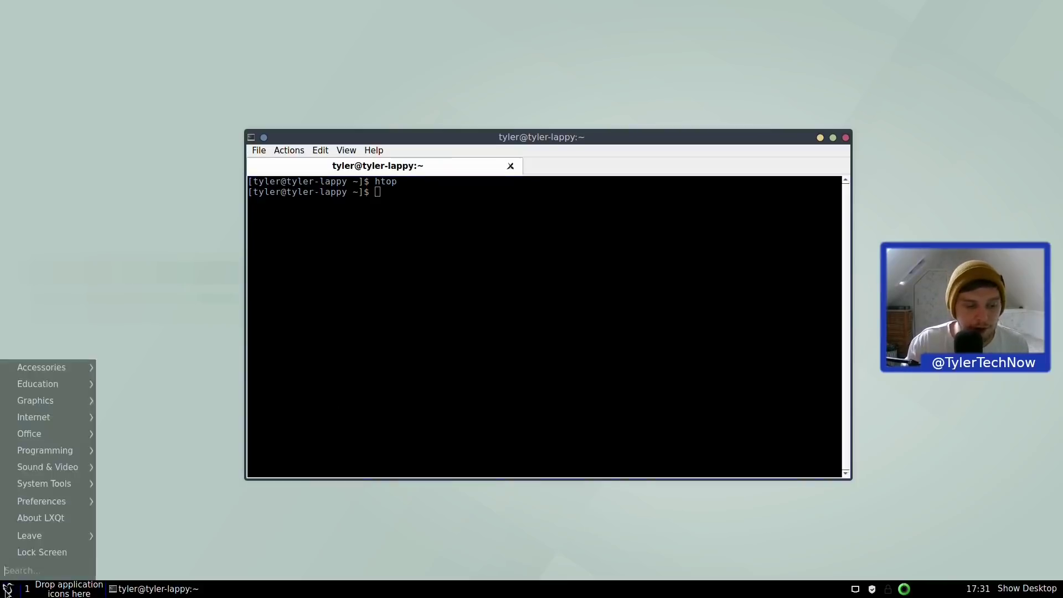
mouse_move(63, 416)
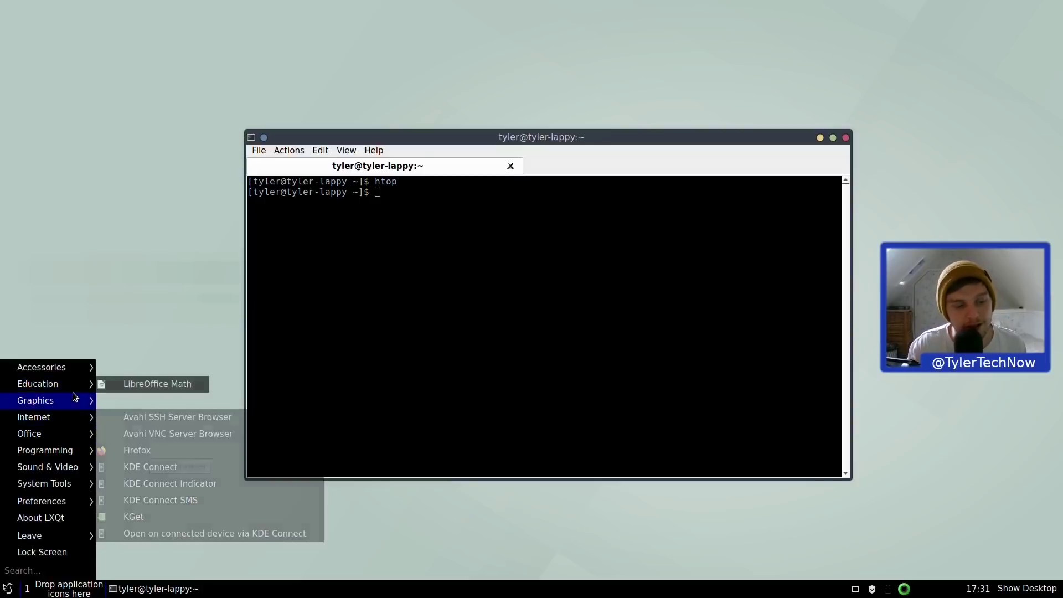
mouse_move(81, 434)
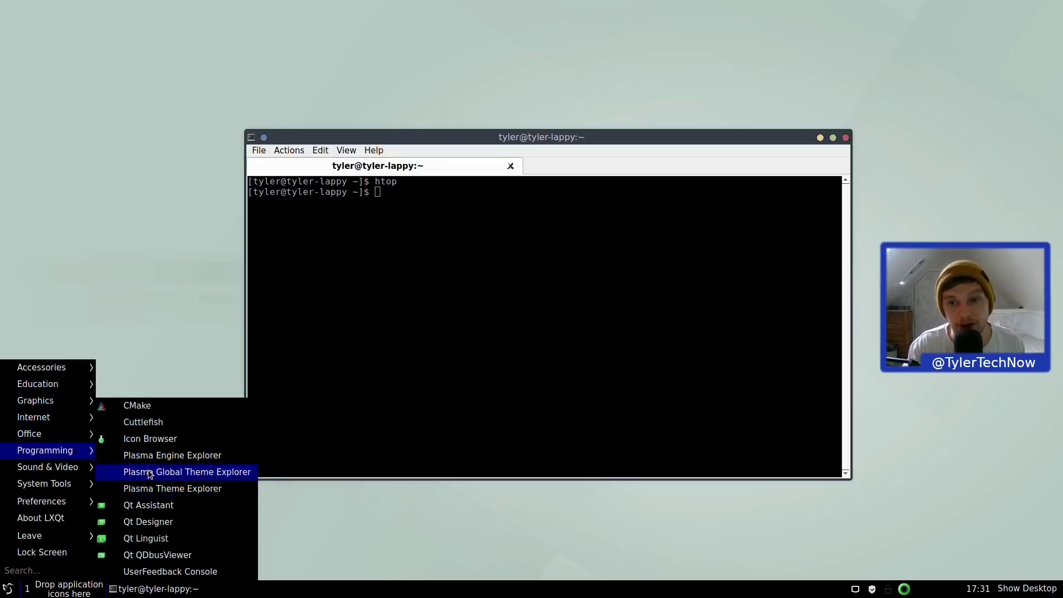
key(Escape)
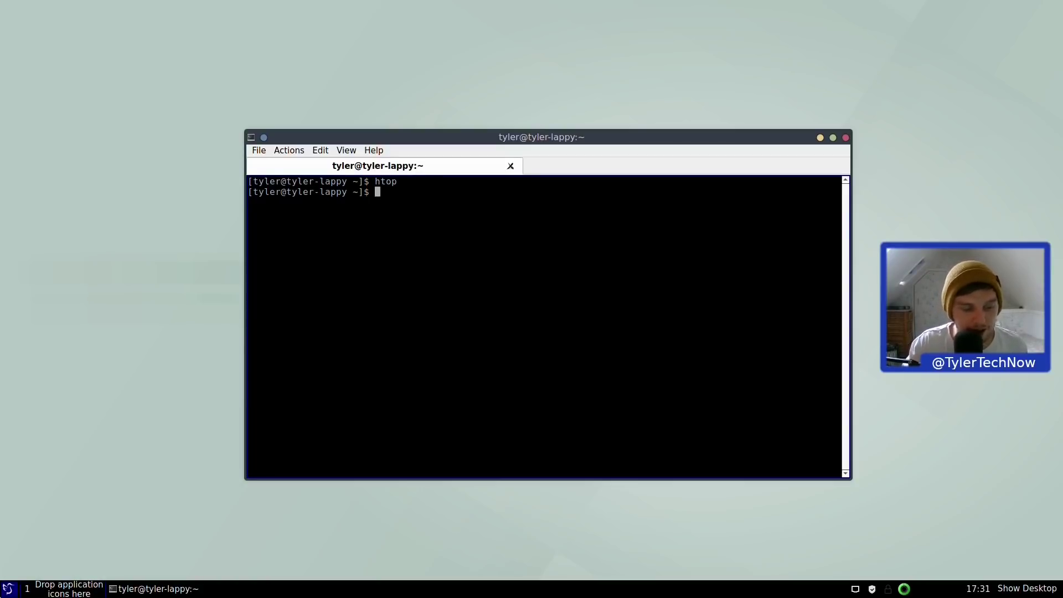
Launch Arch Linux Kernel Manager from the LXQt preferences and move its window over the terminal
click(8, 588)
mouse_move(65, 503)
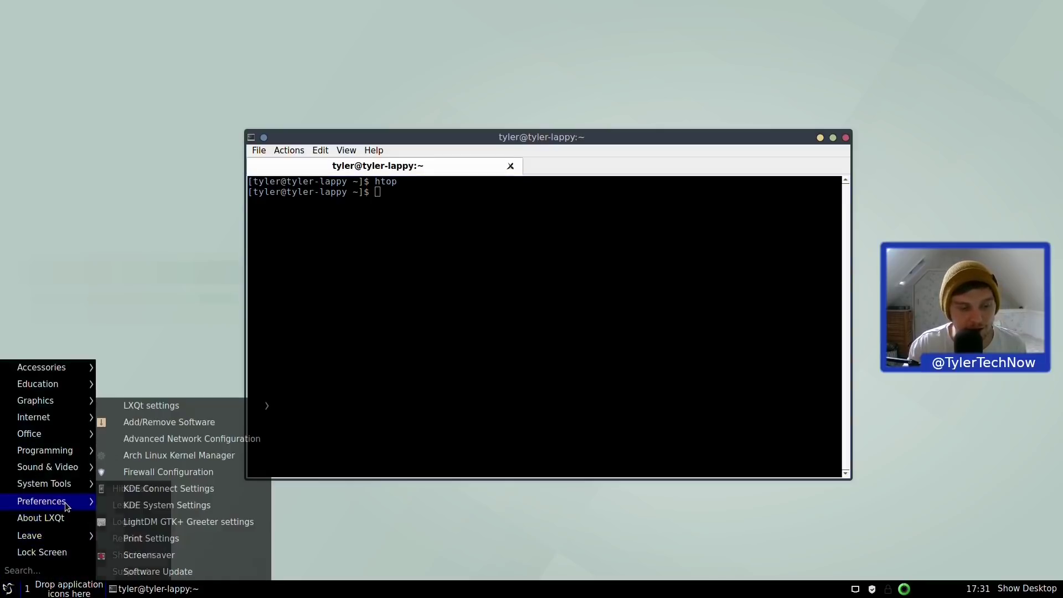
click(178, 457)
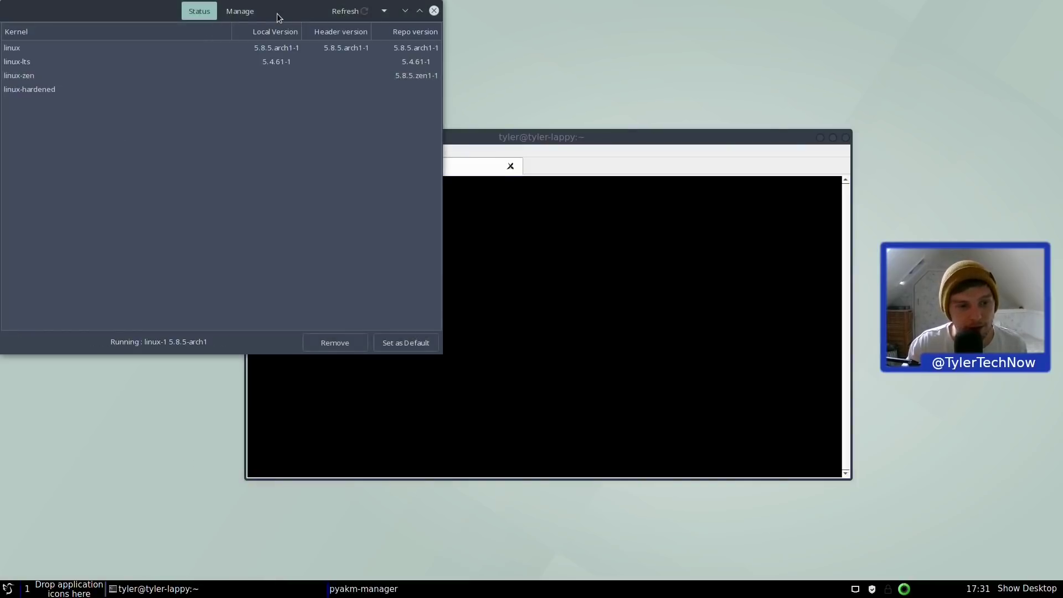
drag(276, 14, 620, 130)
Set the linux-lts kernel as the default, authorising the change with the account password
click(407, 167)
click(370, 178)
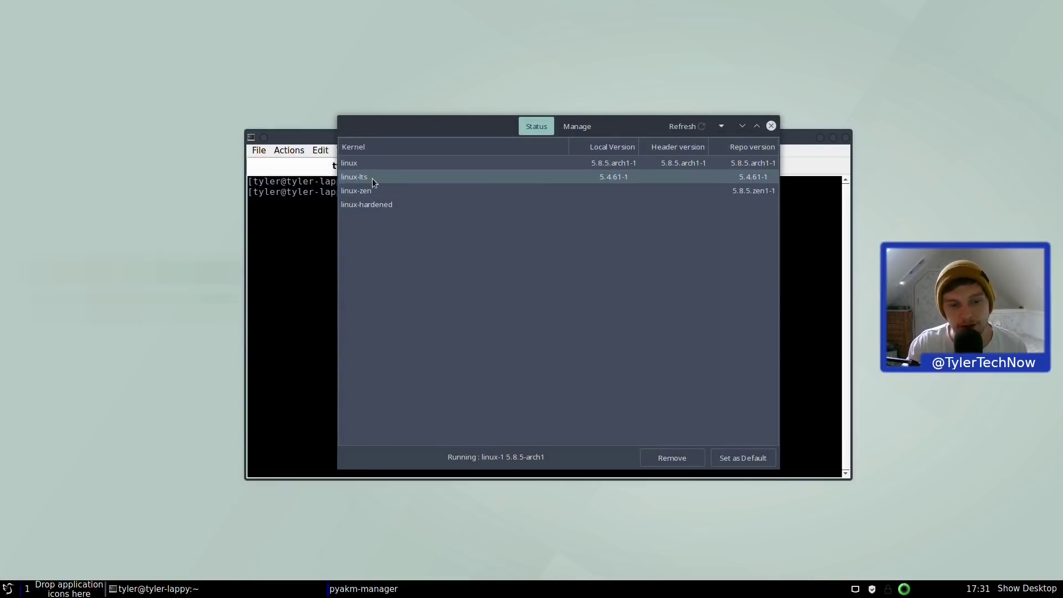
click(372, 179)
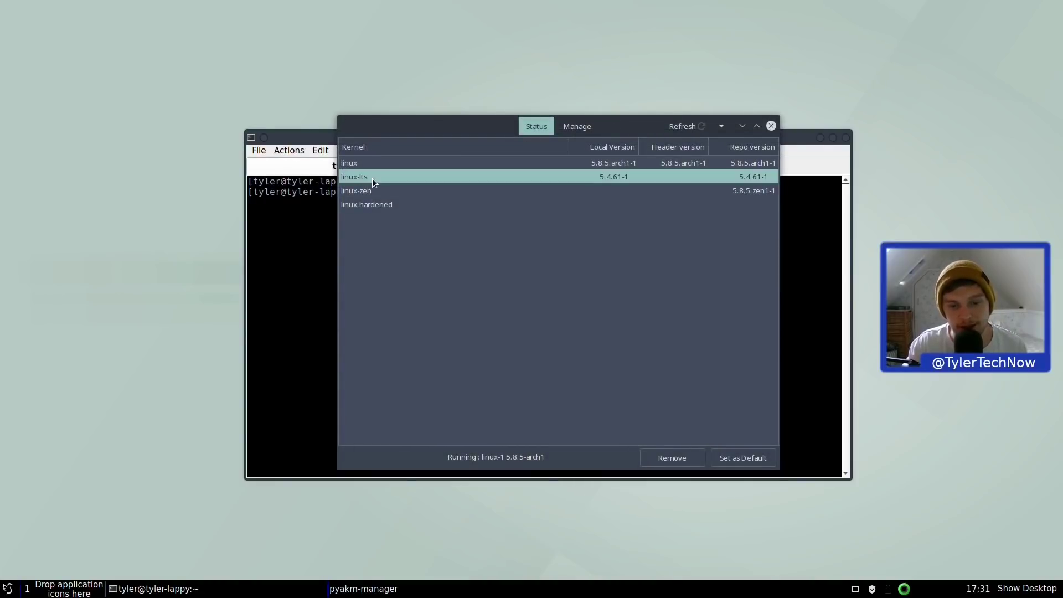
click(742, 454)
text(************)
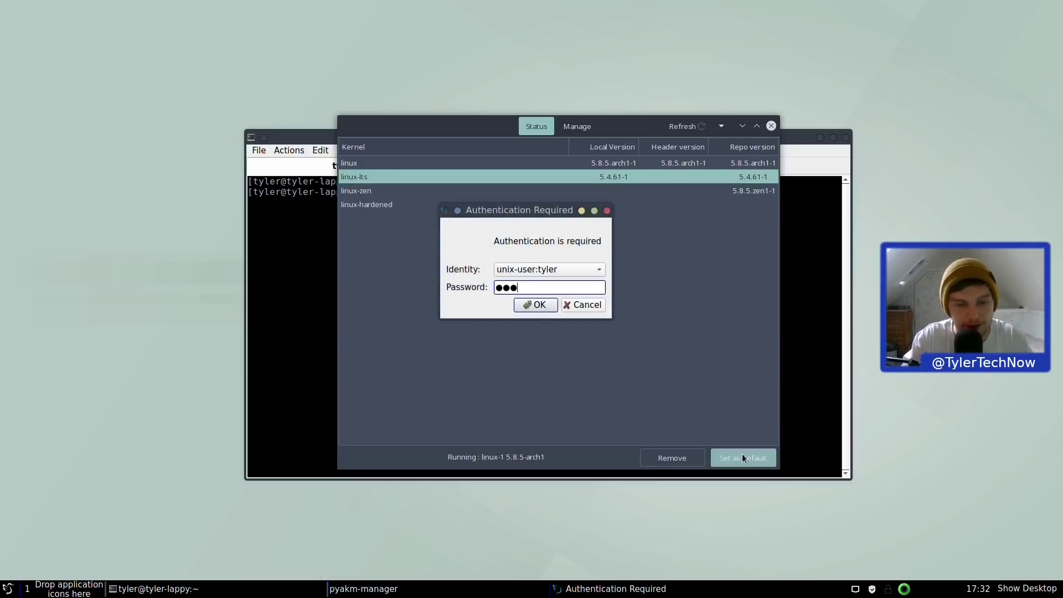
key(Return)
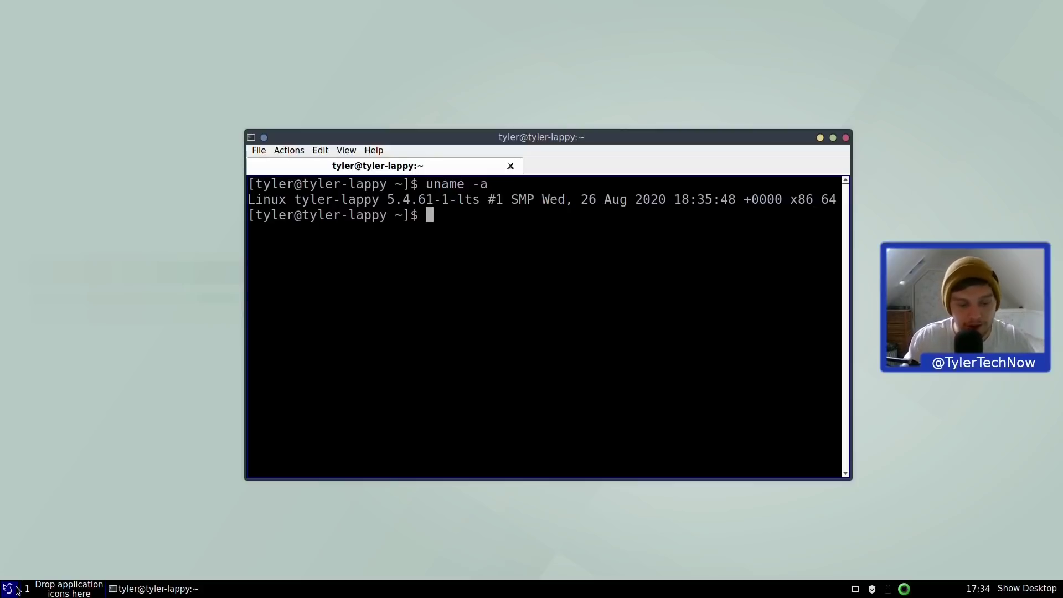
Run neofetch to review the system details, including the kernel and desktop environment, and exit the terminal
text(neofetch)
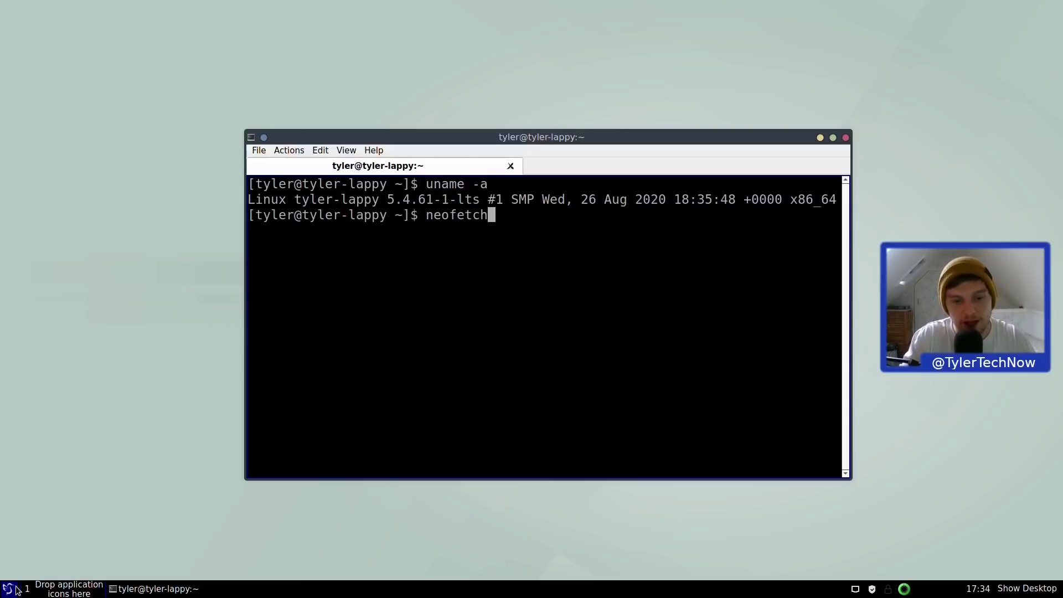
key(Return)
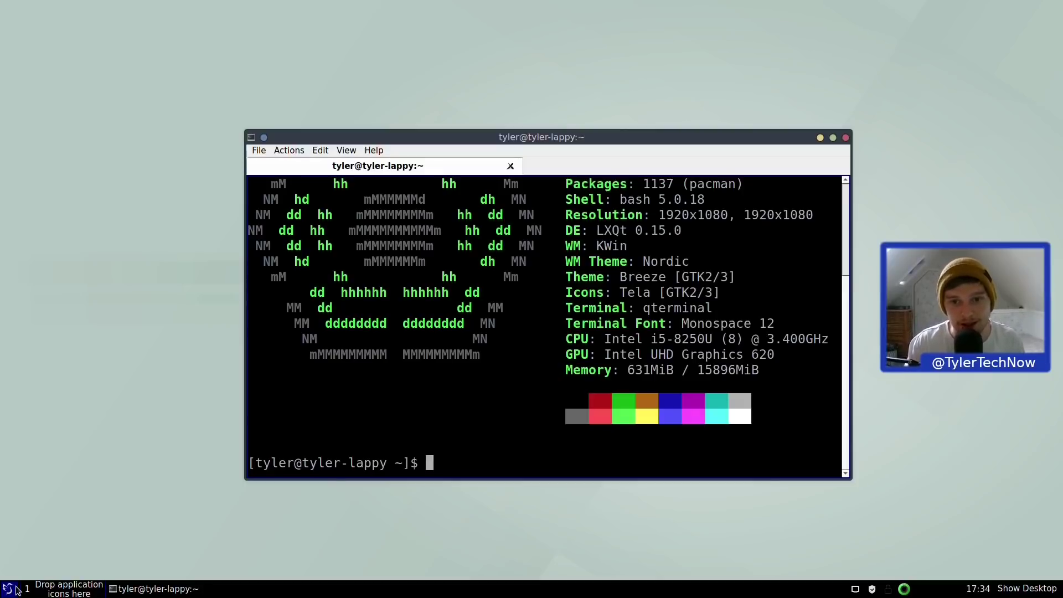
scroll(570, 310, up, 3)
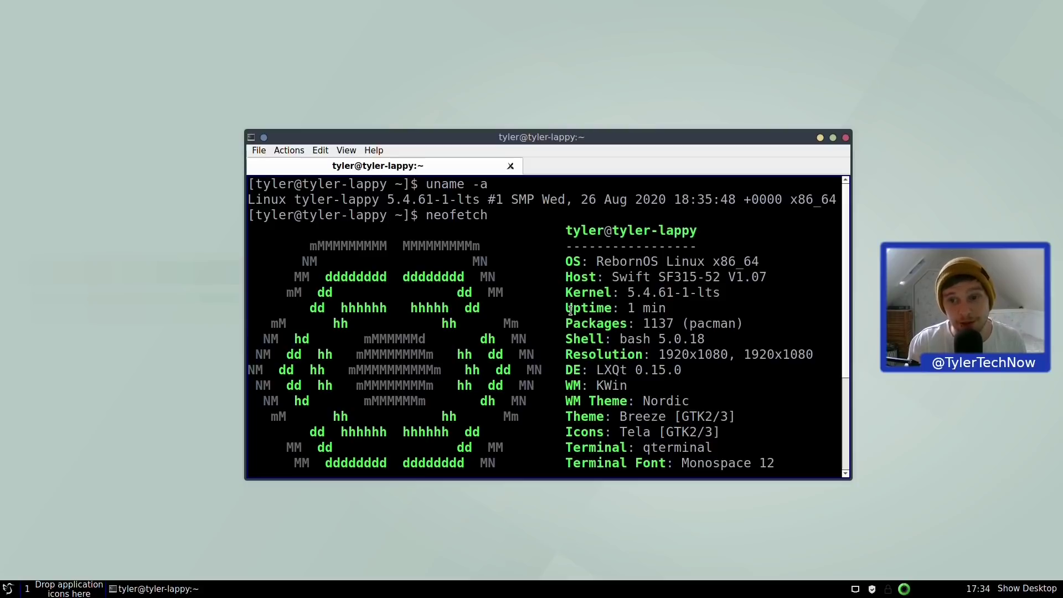
click(845, 138)
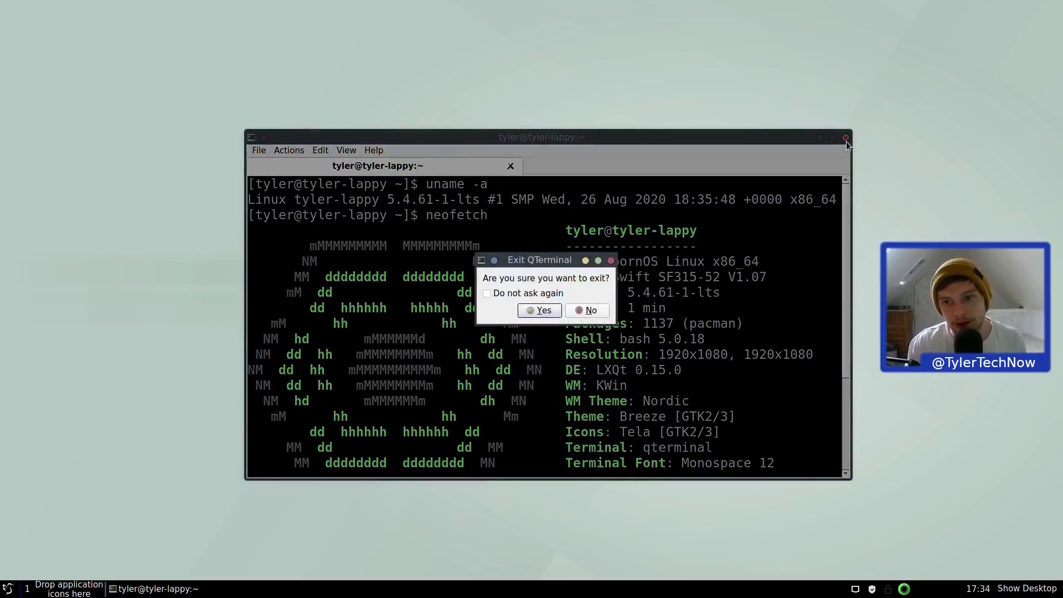
click(535, 311)
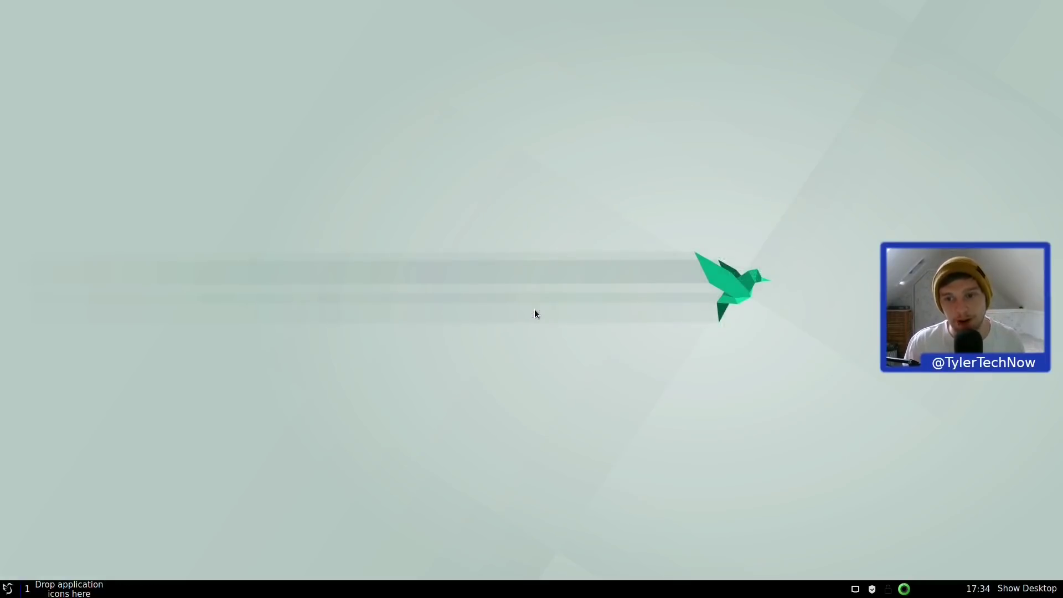